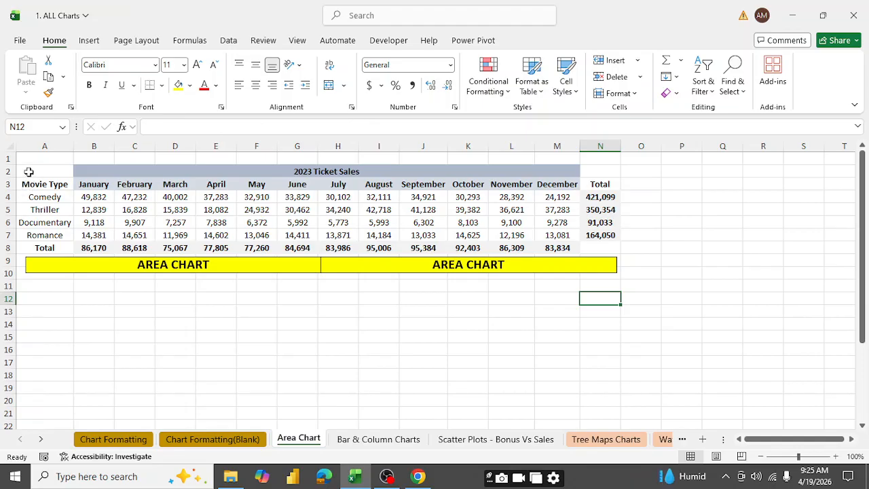
# Insert a 2-D Area chart from the ticket sales range A3:M7 and place it beneath the first AREA CHART heading.
pyautogui.moveTo(29, 172); pyautogui.dragTo(427, 231)
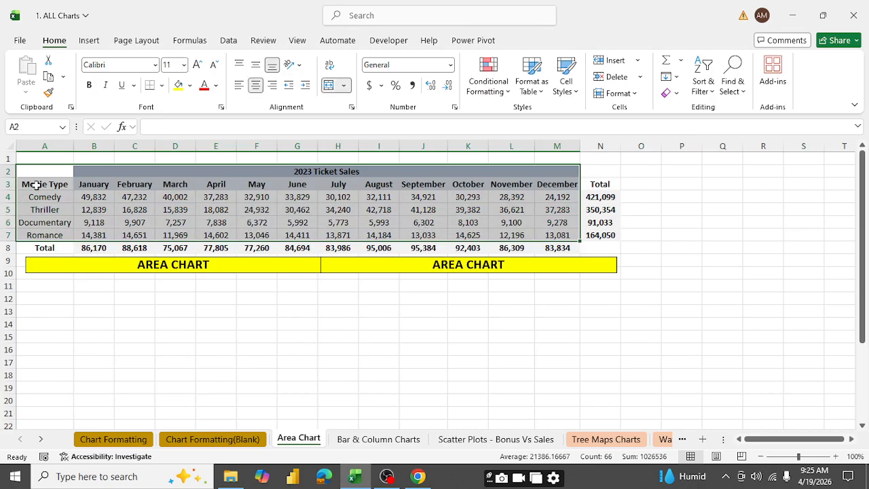
pyautogui.moveTo(36, 184); pyautogui.dragTo(547, 231)
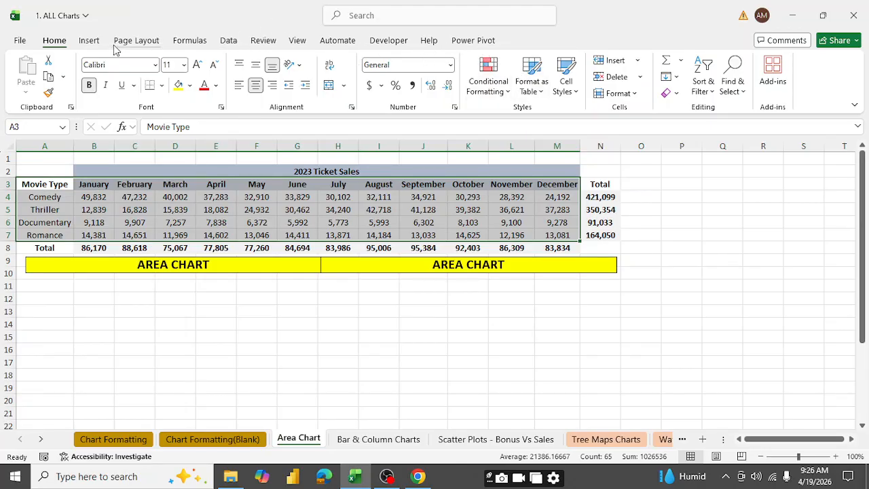
pyautogui.click(89, 42)
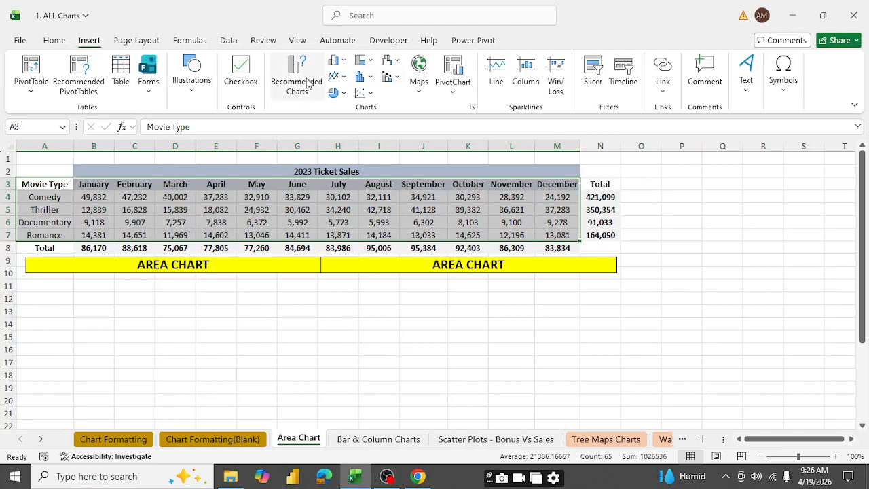
pyautogui.click(338, 76)
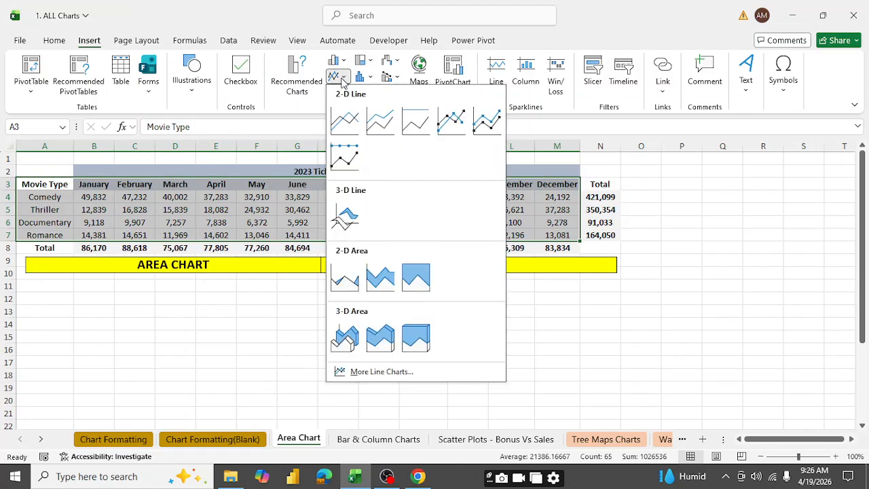
pyautogui.click(344, 285)
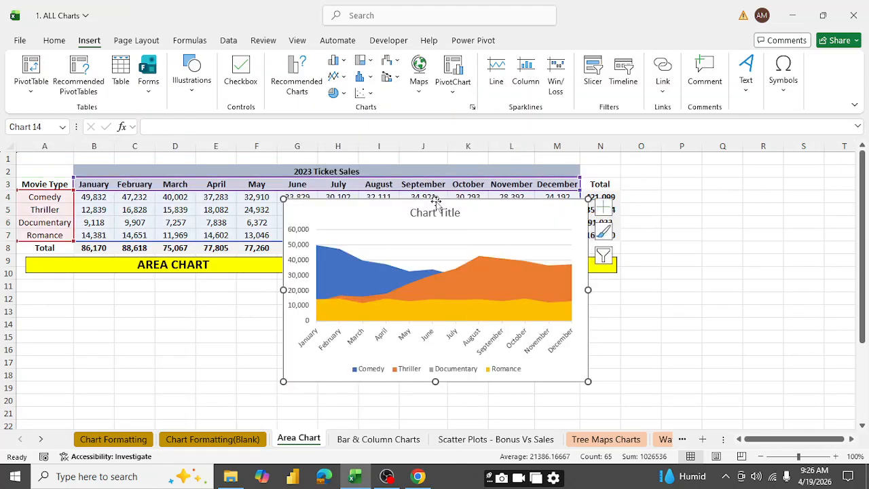
pyautogui.moveTo(471, 208); pyautogui.dragTo(214, 285)
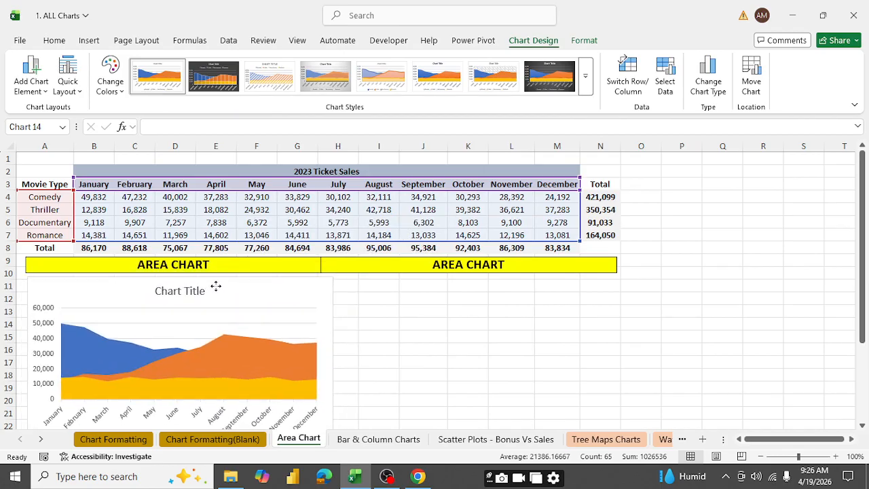
# Examine how the Comedy, Thriller, Documentary and Romance rows are represented in the area chart.
pyautogui.scroll(-2, 518, 319)
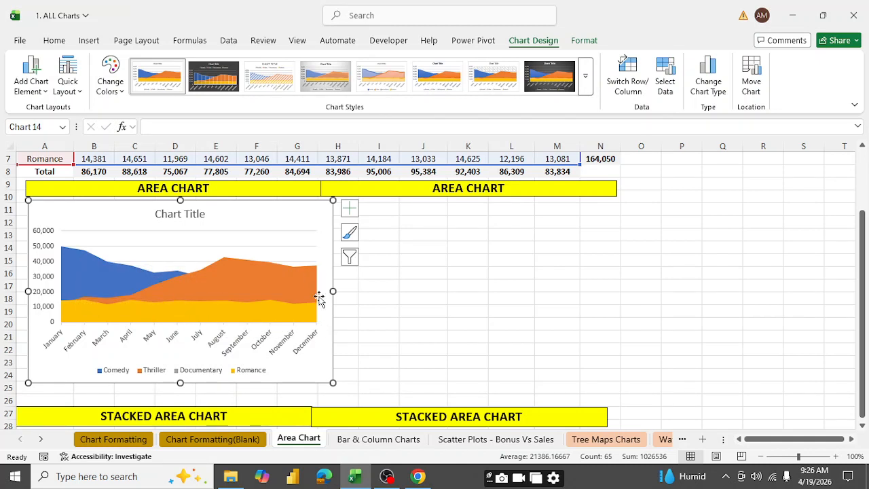
pyautogui.scroll(2, 320, 295)
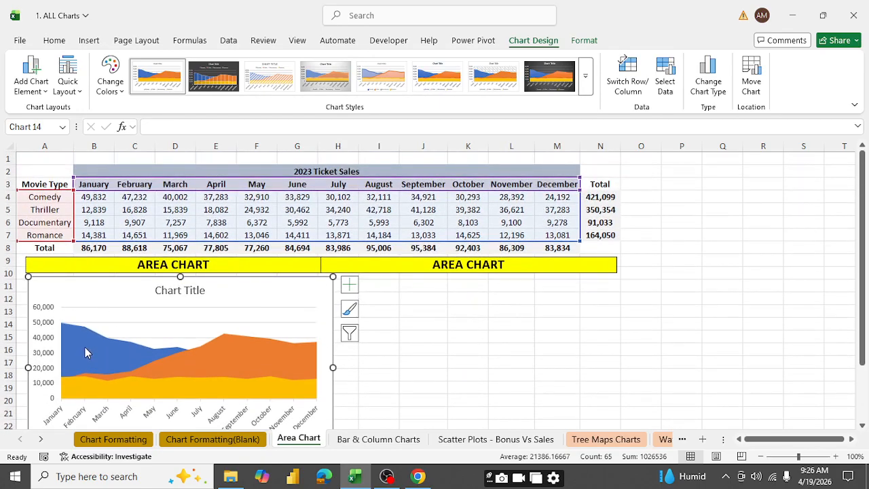
pyautogui.click(86, 349)
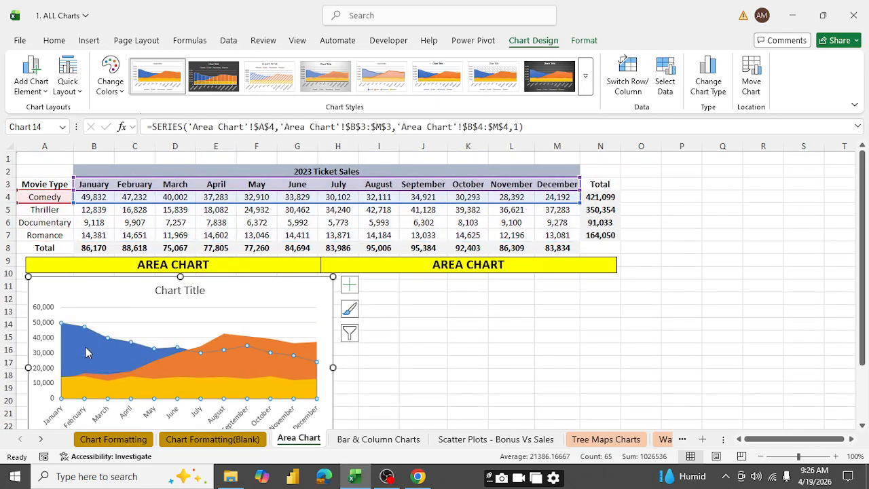
pyautogui.click(225, 363)
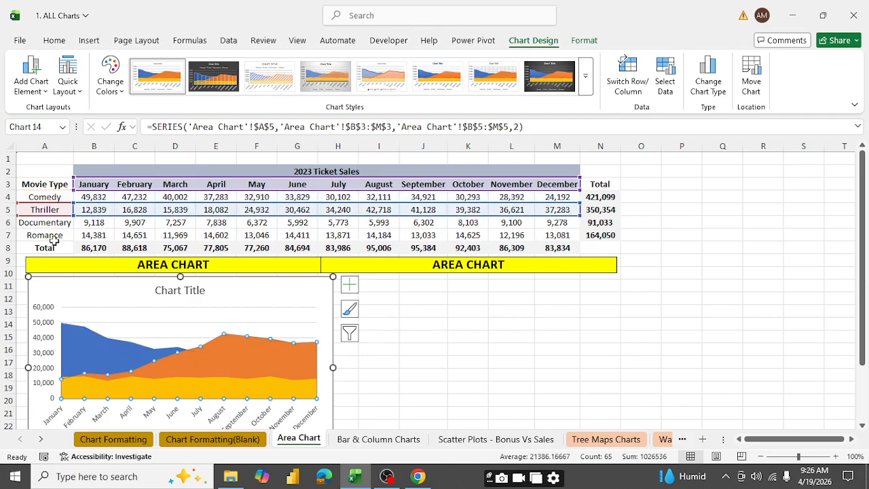
pyautogui.click(112, 394)
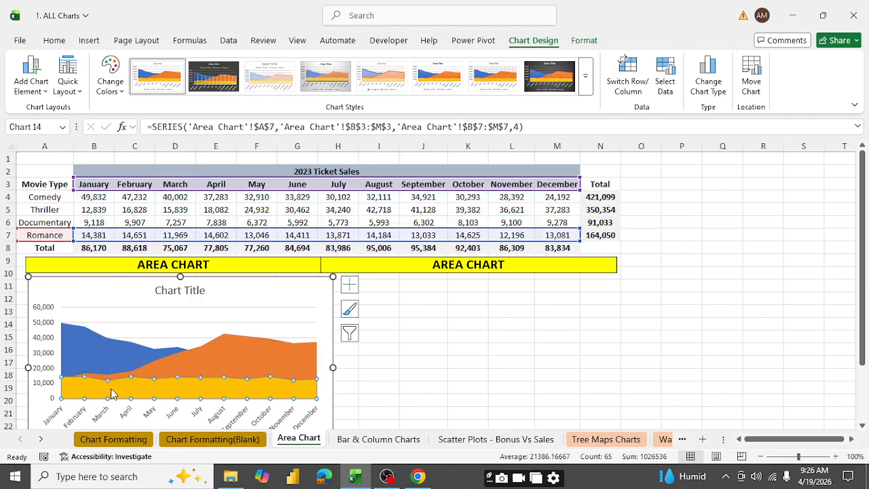
pyautogui.click(43, 222)
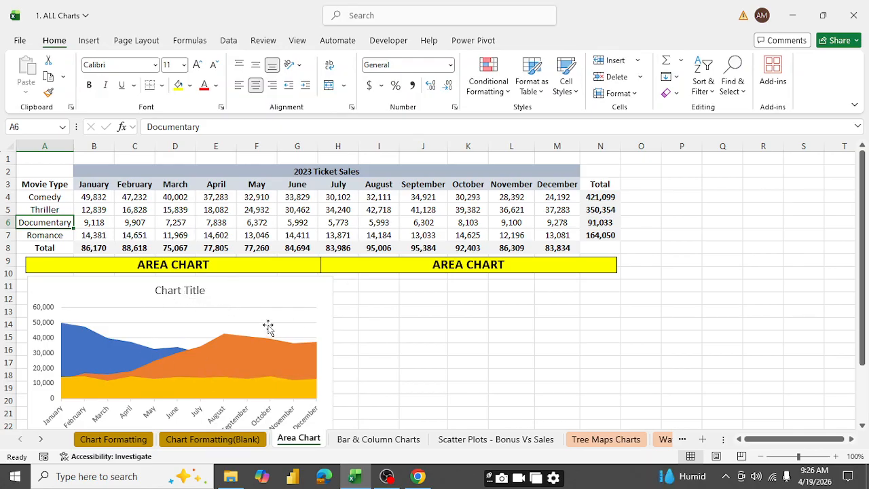
pyautogui.scroll(-3, 265, 337)
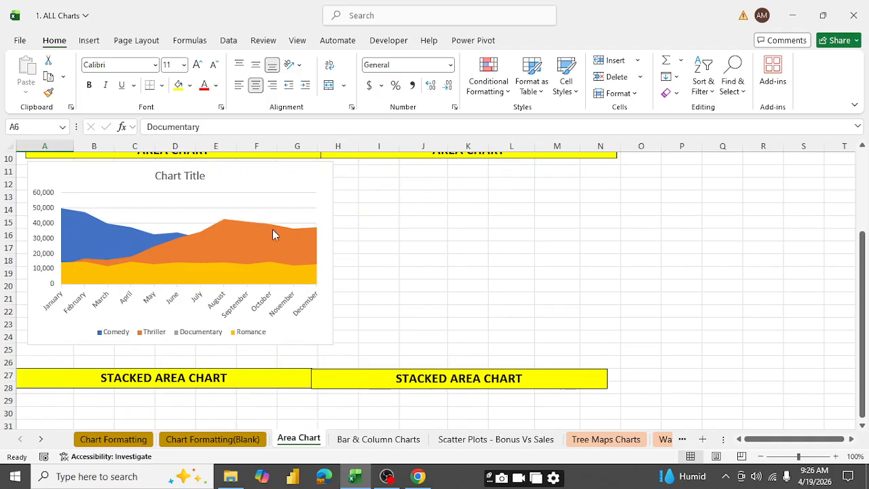
pyautogui.scroll(2, 448, 254)
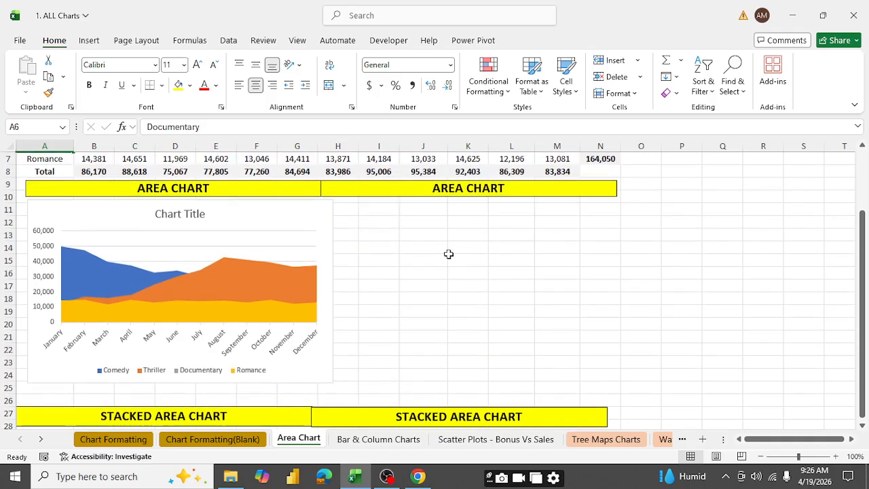
# Shift the area chart slightly left beneath its heading and deselect it.
pyautogui.moveTo(274, 254)
pyautogui.mouseDown()
pyautogui.moveTo(255, 249)
pyautogui.moveTo(276, 246)
pyautogui.moveTo(265, 249)
pyautogui.mouseUp()
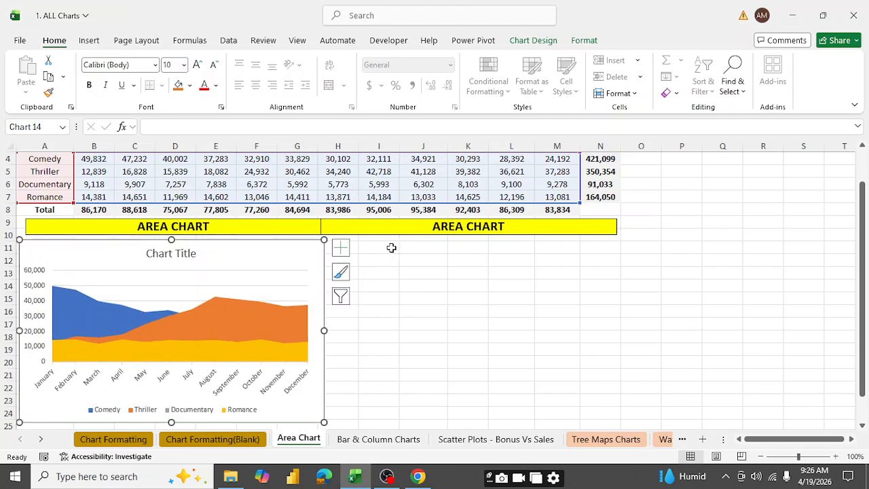
pyautogui.click(423, 248)
pyautogui.scroll(1, 423, 251)
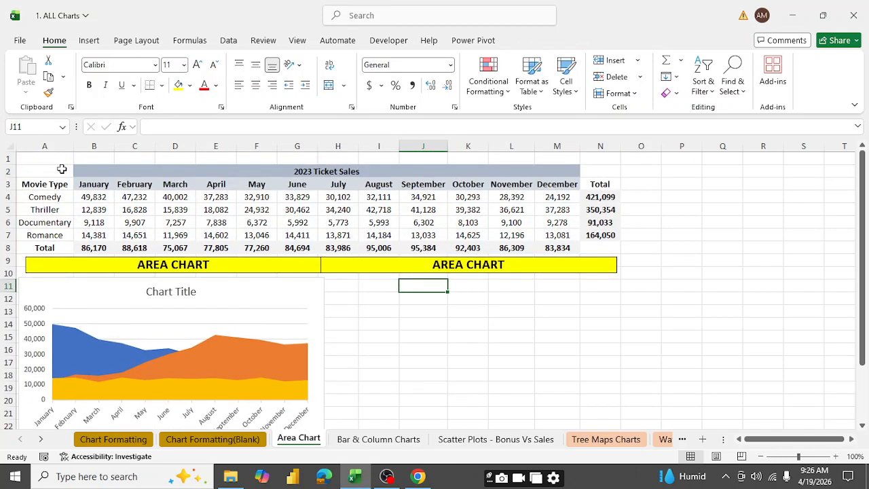
# Preview the recommended Clustered Bar, Line and Stacked Bar charts for range A2:M7, and insert the Stacked Area chart.
pyautogui.moveTo(30, 172); pyautogui.dragTo(336, 234)
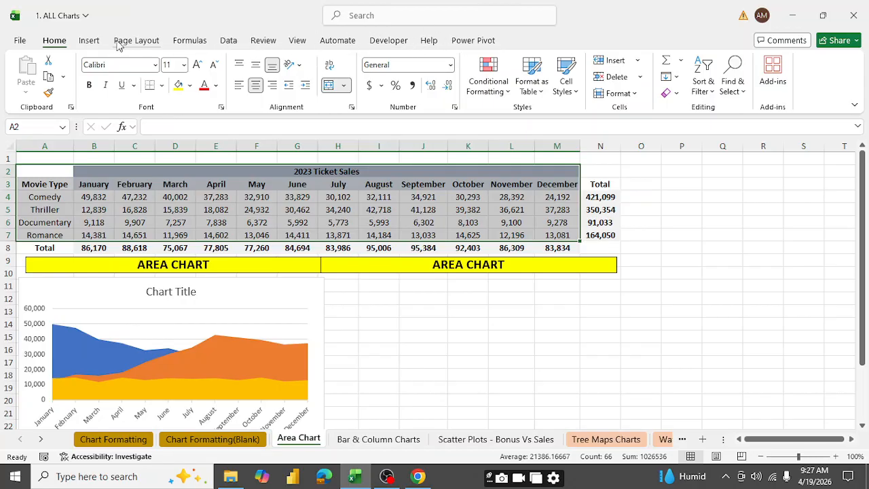
pyautogui.click(92, 42)
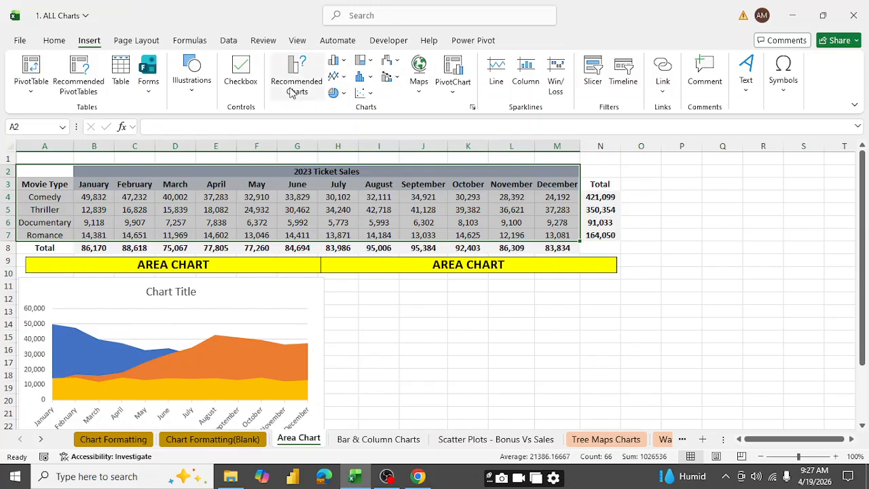
pyautogui.click(340, 79)
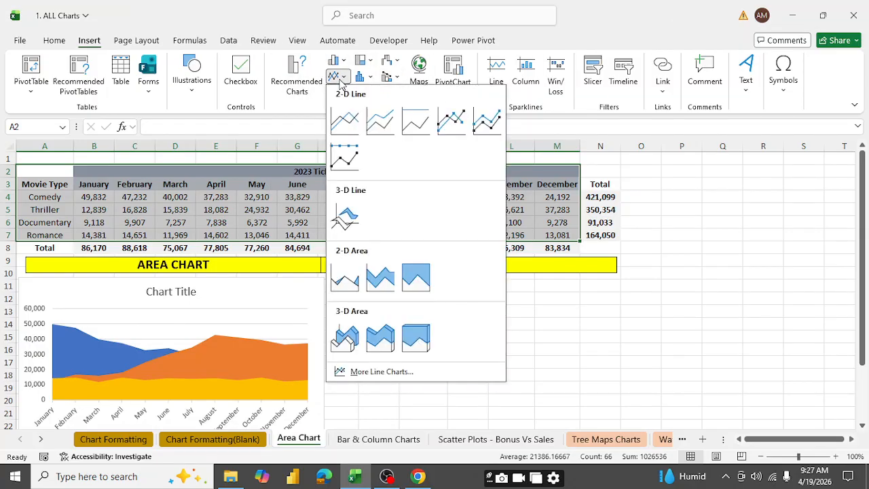
pyautogui.click(341, 77)
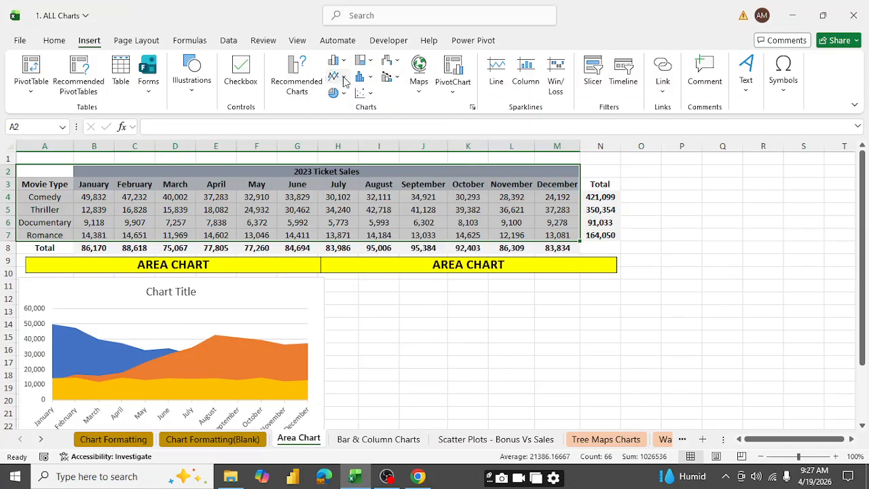
pyautogui.click(471, 107)
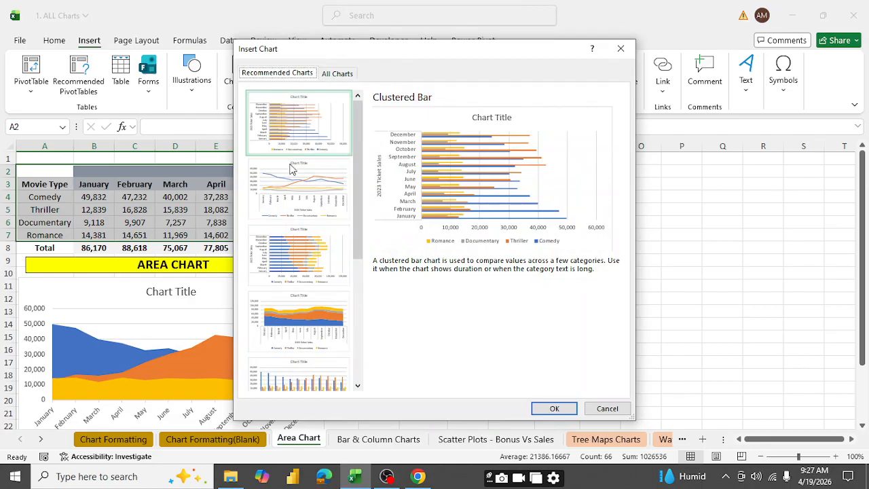
pyautogui.click(280, 115)
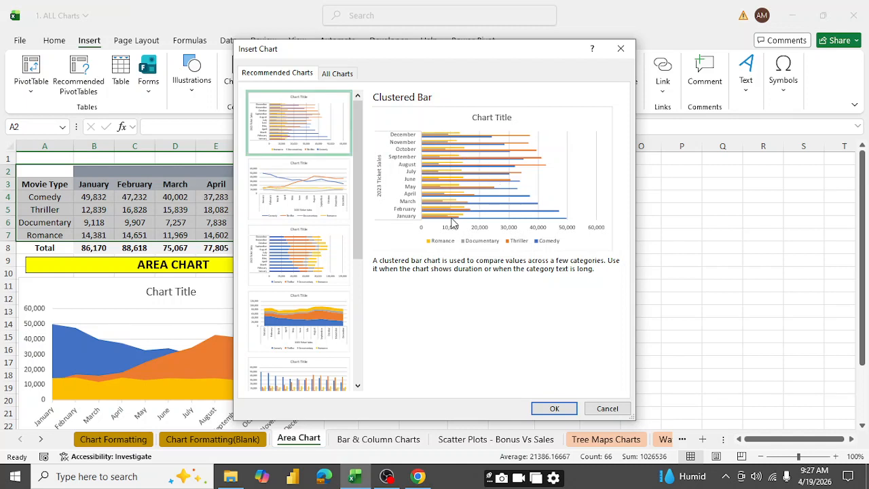
pyautogui.click(288, 178)
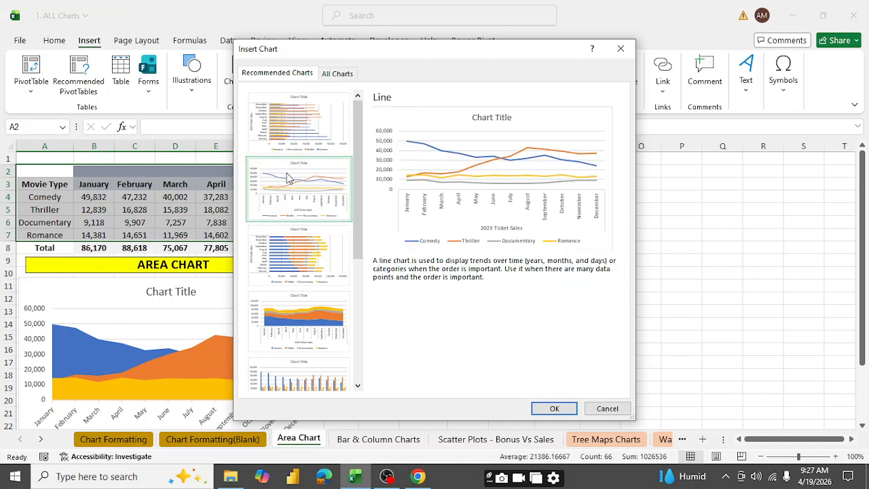
pyautogui.click(302, 260)
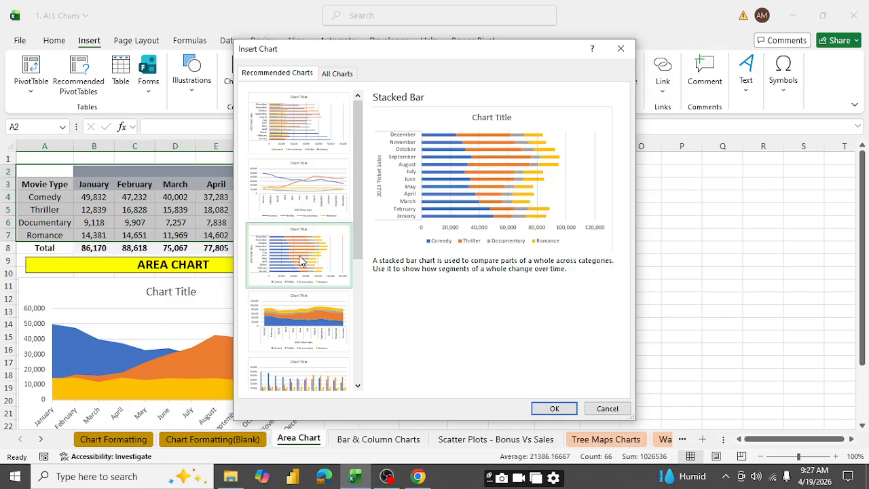
pyautogui.click(314, 321)
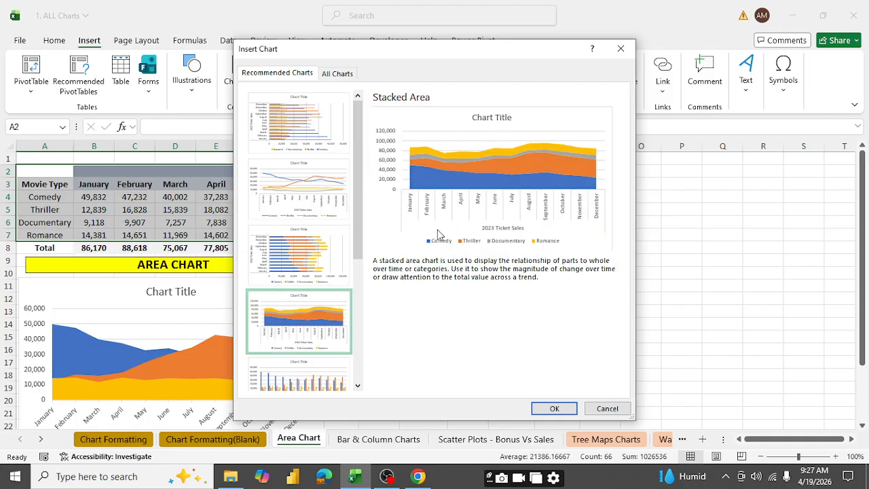
pyautogui.click(555, 409)
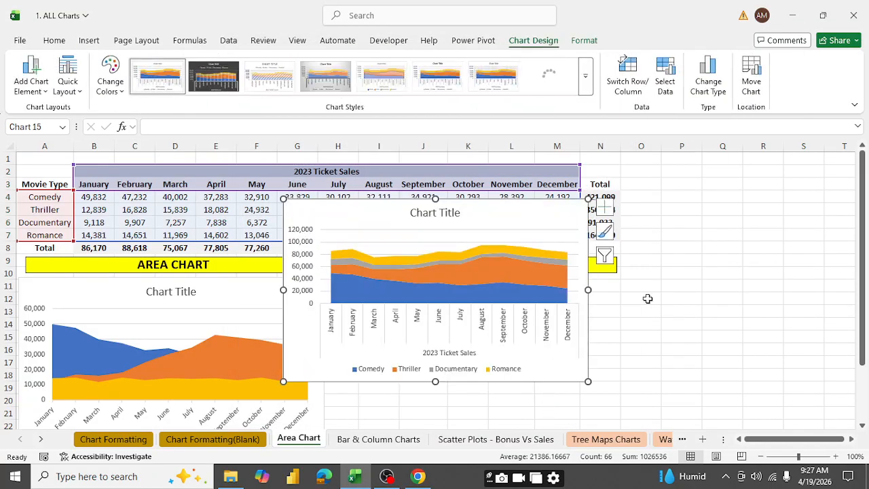
# Move the stacked area chart beneath the second AREA CHART heading, beside the first chart.
pyautogui.scroll(-3, 647, 299)
pyautogui.scroll(3, 634, 208)
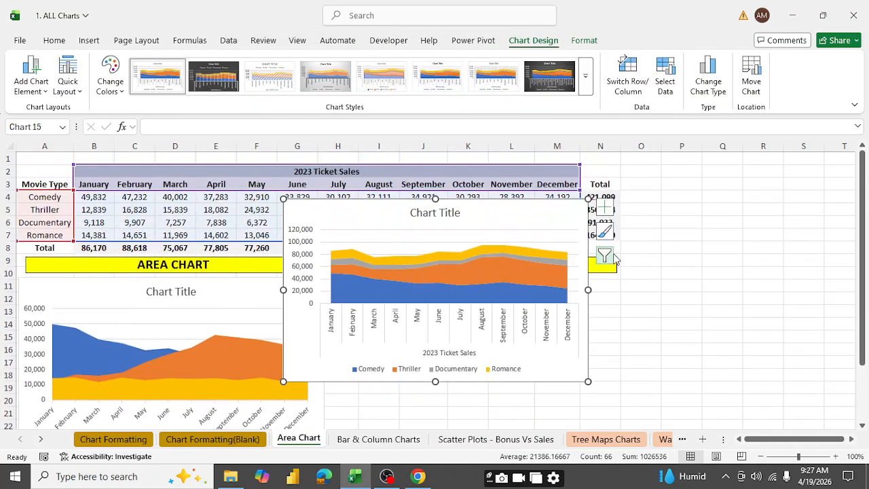
pyautogui.moveTo(523, 208); pyautogui.dragTo(580, 281)
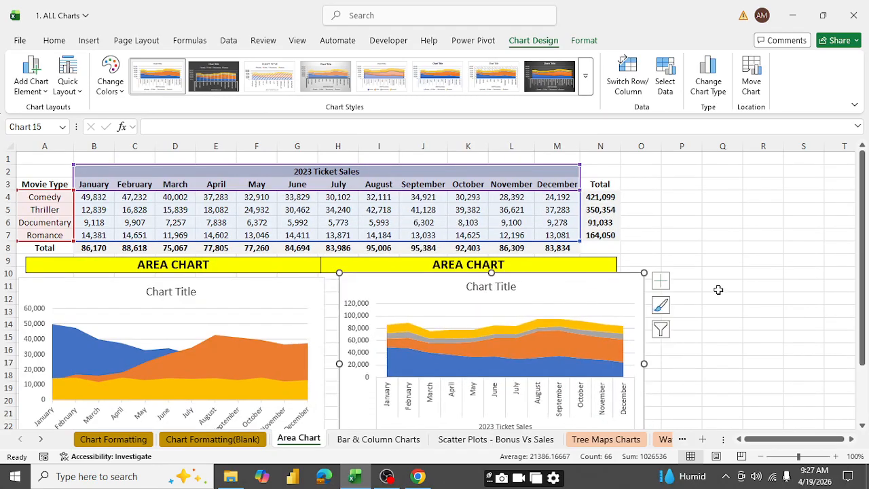
pyautogui.scroll(-4, 761, 293)
pyautogui.scroll(2, 689, 277)
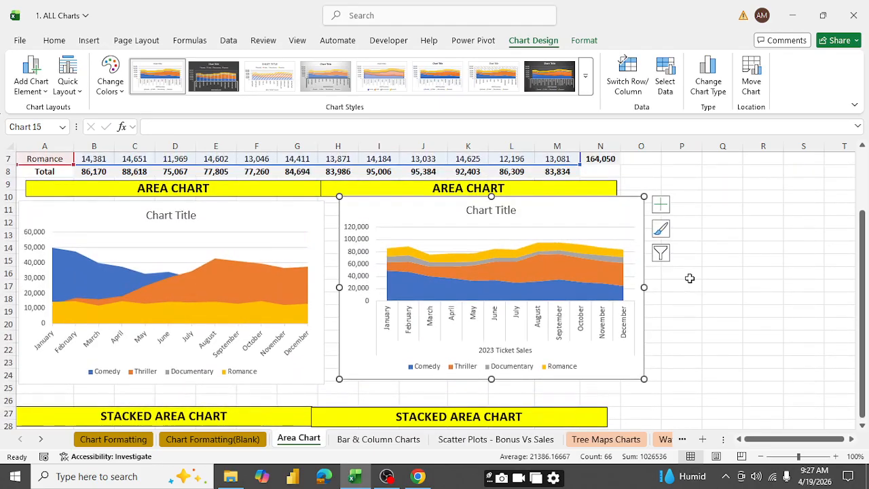
# Examine the Romance, Documentary, Thriller and Comedy series one by one in the stacked area chart.
pyautogui.scroll(2, 692, 239)
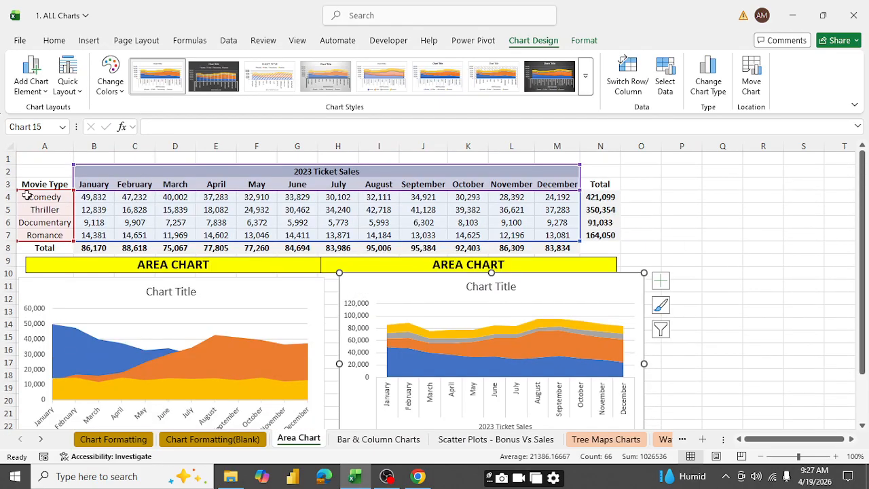
pyautogui.scroll(-3, 776, 353)
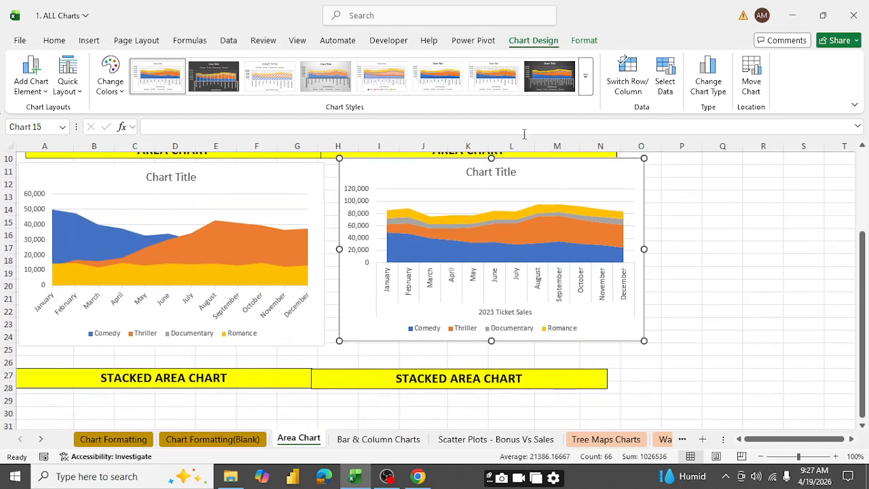
pyautogui.click(496, 216)
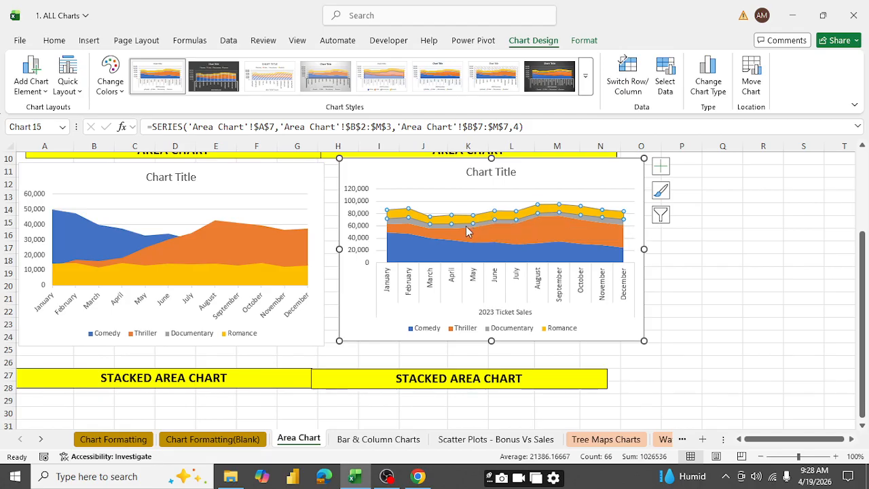
pyautogui.click(471, 224)
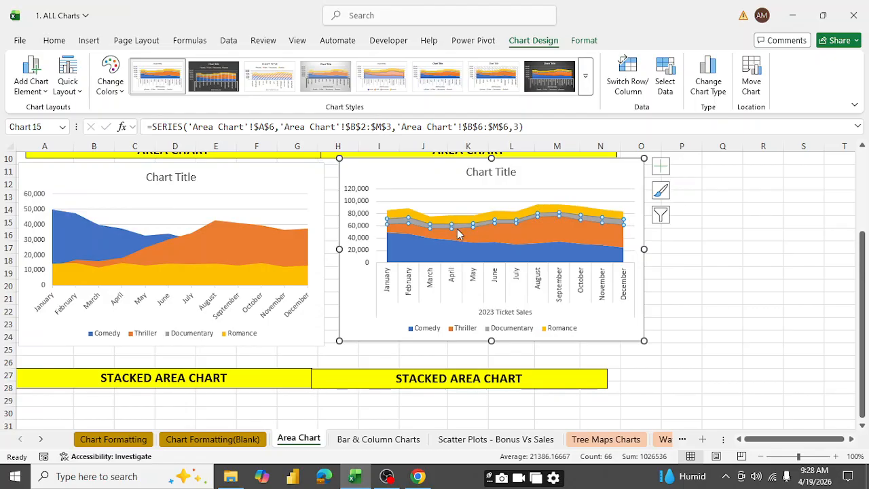
pyautogui.click(520, 239)
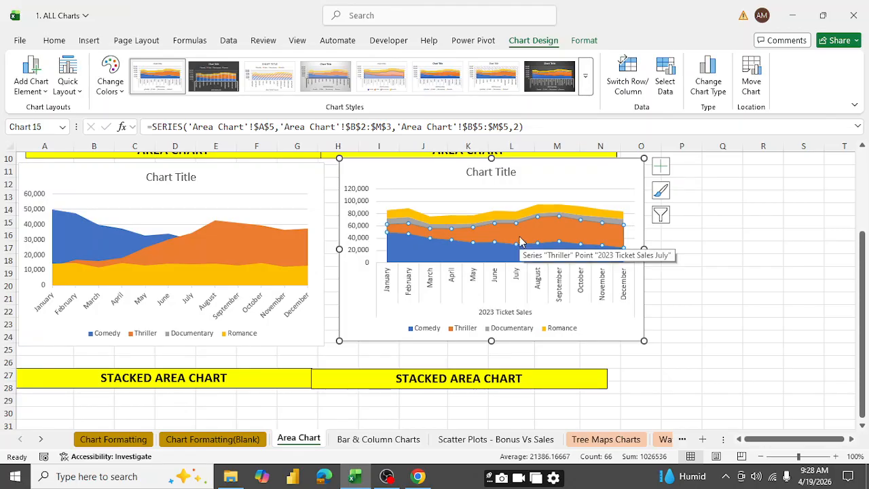
pyautogui.click(448, 257)
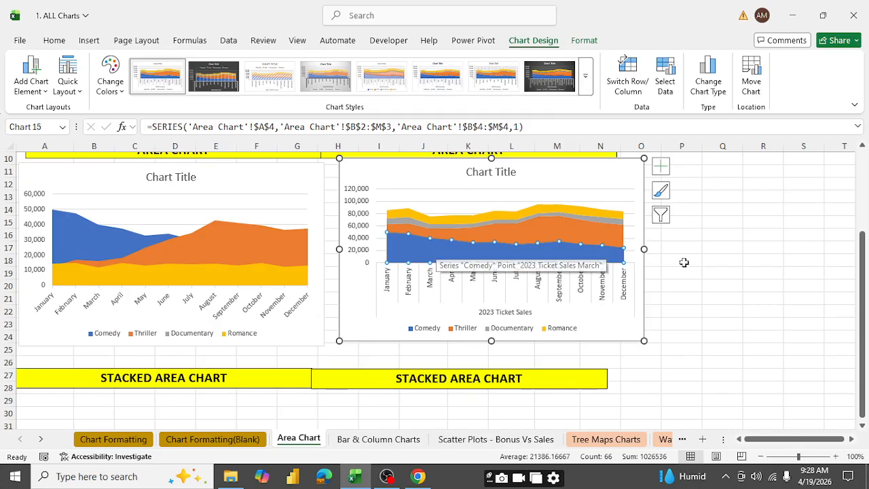
# Title the stacked area chart "Movie Ticket Sold" and deselect the chart.
pyautogui.scroll(3, 696, 284)
pyautogui.click(735, 257)
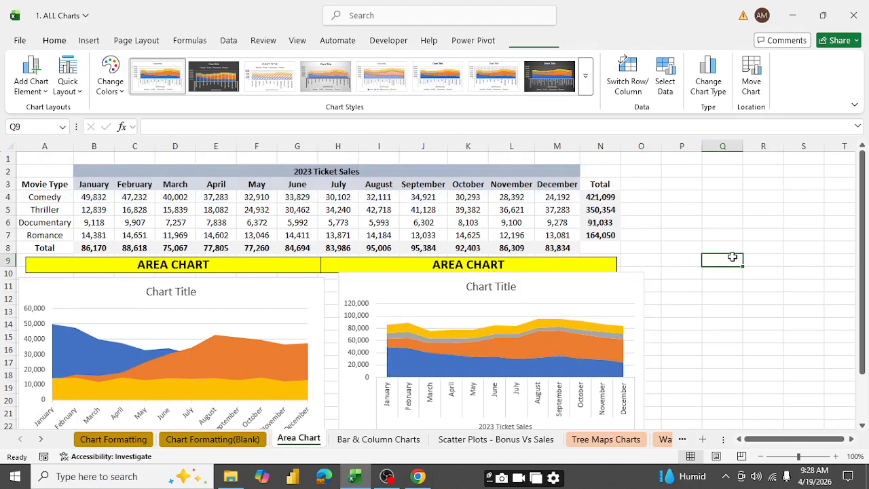
pyautogui.click(487, 287)
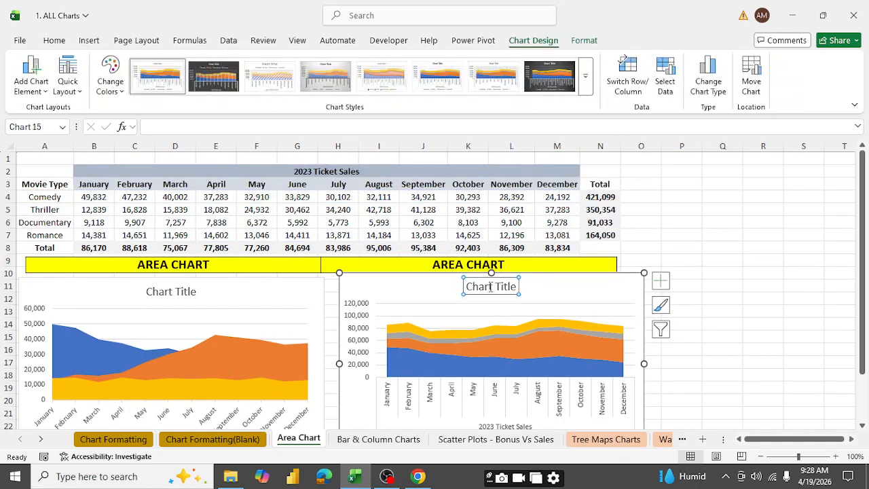
pyautogui.moveTo(514, 286); pyautogui.dragTo(452, 288)
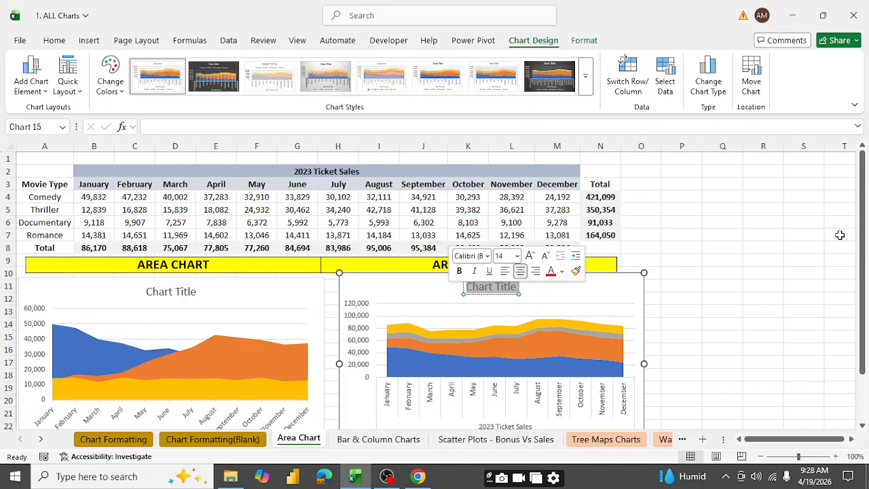
pyautogui.write('Mo')
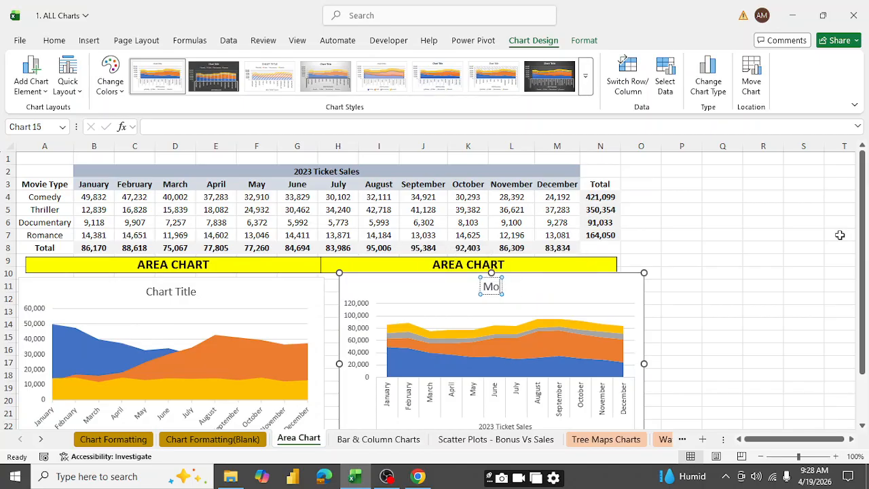
pyautogui.write('vie')
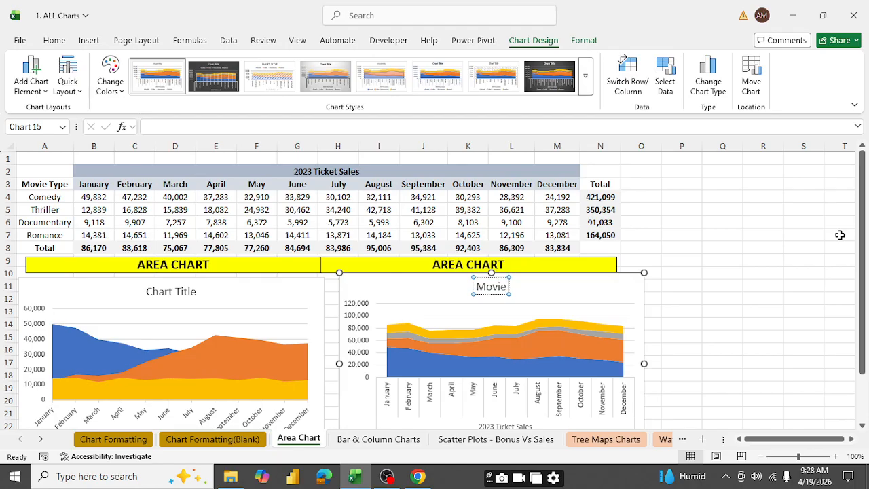
pyautogui.write(' Tick')
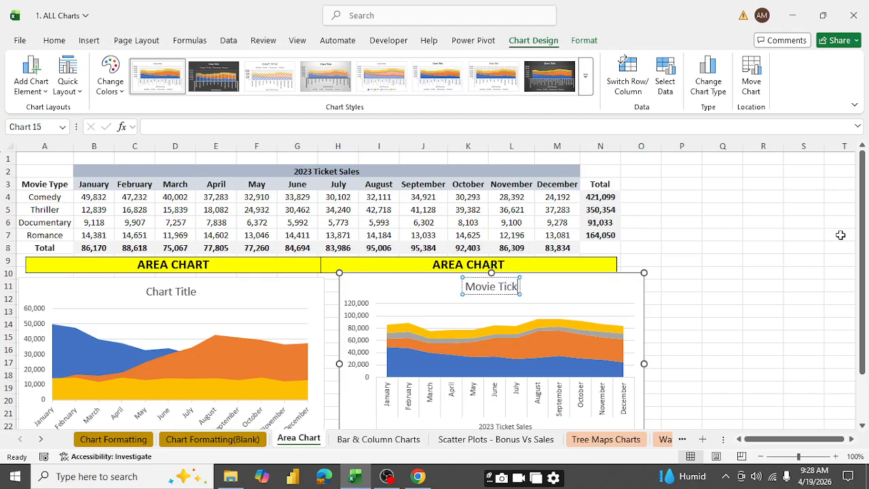
pyautogui.write('et Sold')
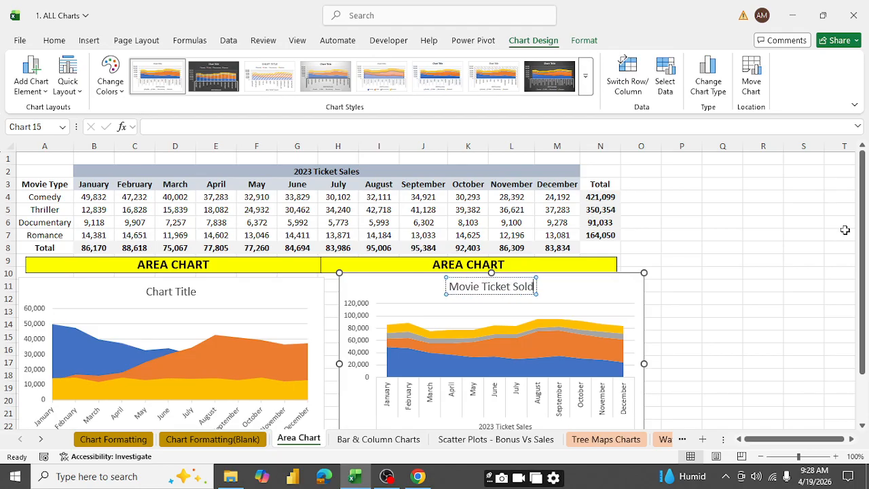
pyautogui.press('Return')
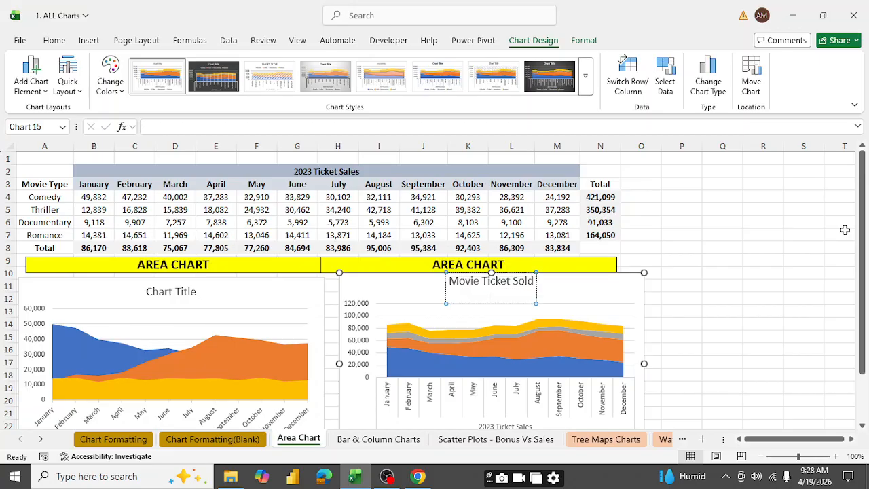
pyautogui.press('BackSpace')
pyautogui.click(716, 244)
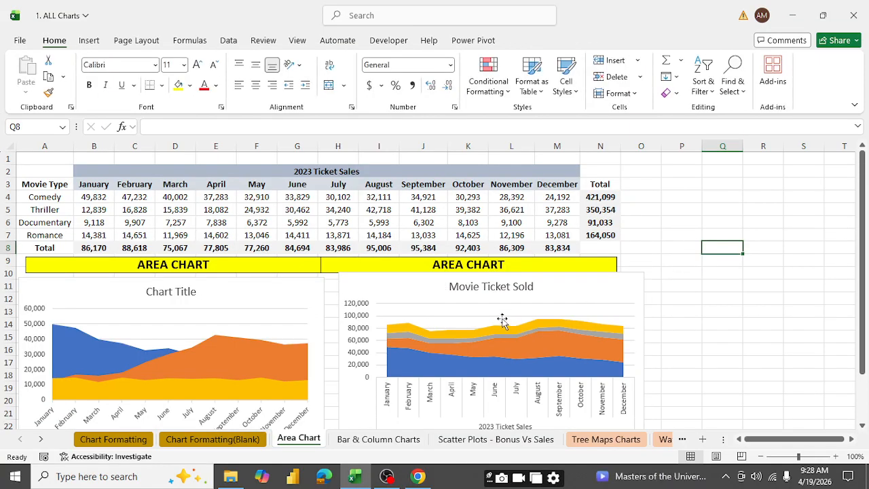
# Move the Movie Ticket Sold chart beneath the first STACKED AREA CHART heading in column A and deselect it.
pyautogui.scroll(-1, 503, 319)
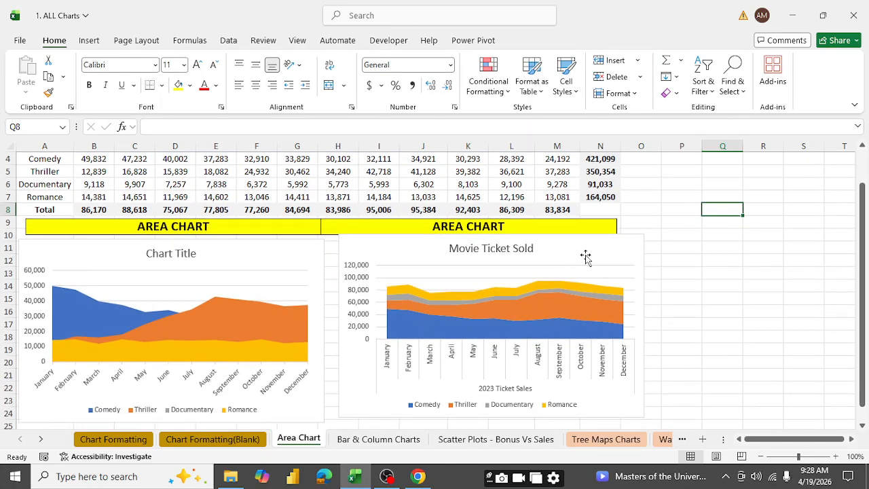
pyautogui.scroll(-3, 585, 255)
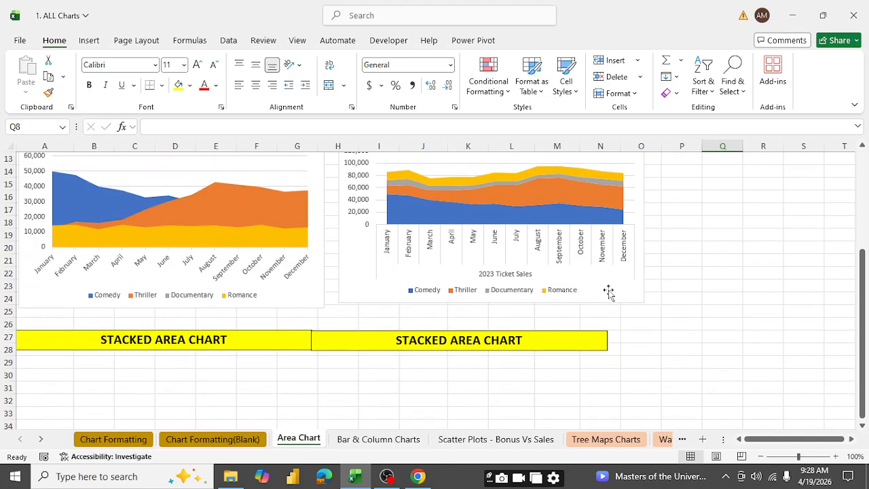
pyautogui.moveTo(607, 291); pyautogui.dragTo(251, 441)
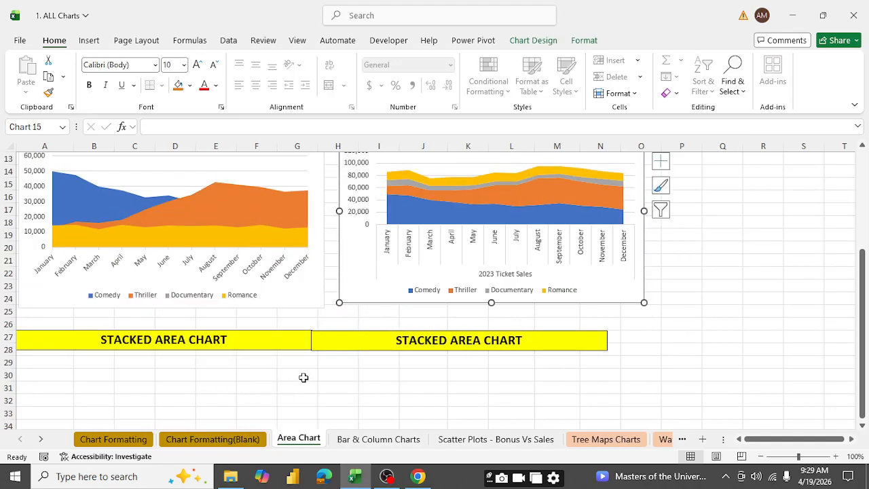
pyautogui.moveTo(622, 285); pyautogui.dragTo(365, 417)
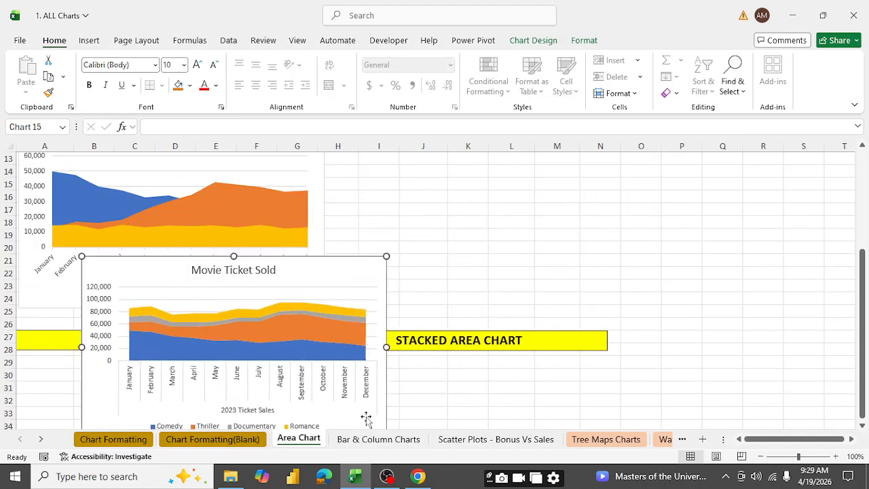
pyautogui.scroll(-5, 495, 351)
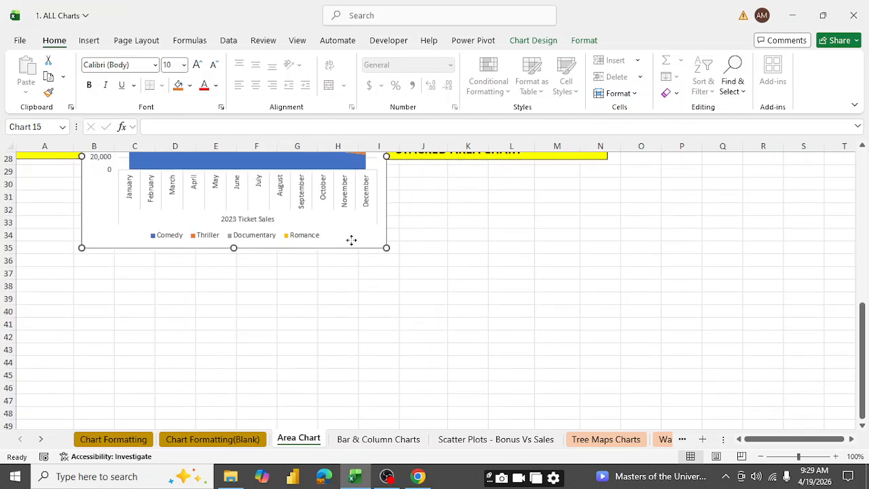
pyautogui.moveTo(351, 241); pyautogui.dragTo(276, 339)
pyautogui.scroll(7, 509, 273)
pyautogui.scroll(3, 509, 273)
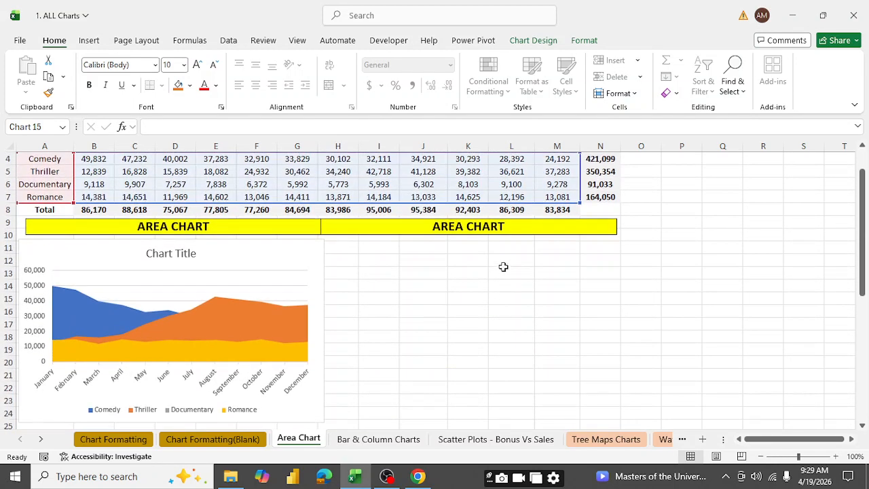
pyautogui.click(720, 275)
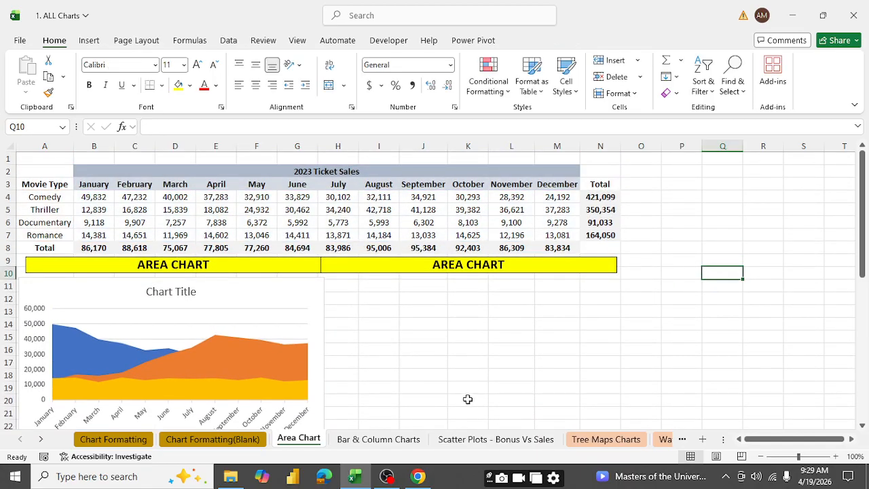
# Insert the recommended Stacked Area chart for range A3:M7, leaving out the 2023 Ticket Sales header row.
pyautogui.scroll(-5, 347, 370)
pyautogui.scroll(4, 346, 370)
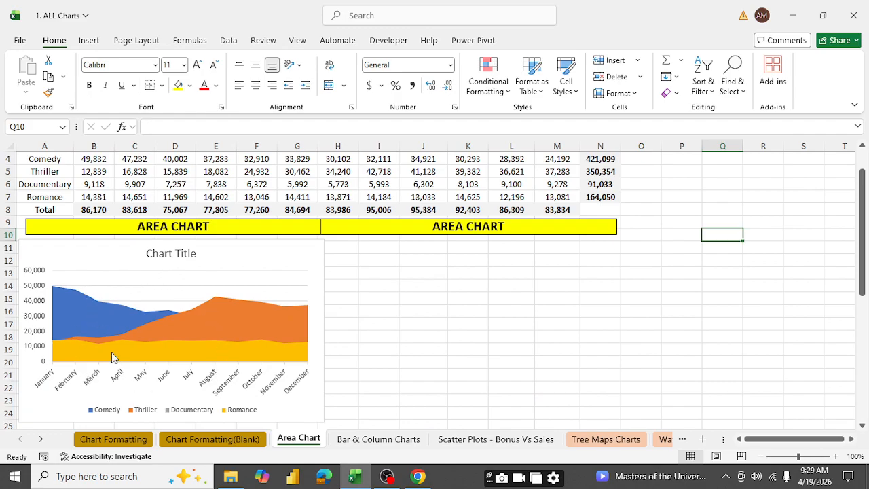
pyautogui.scroll(-8, 197, 386)
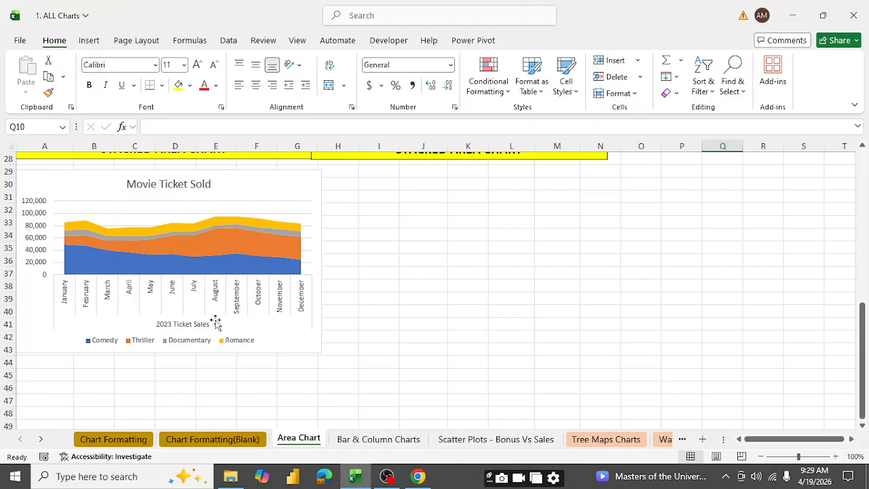
pyautogui.scroll(9, 470, 314)
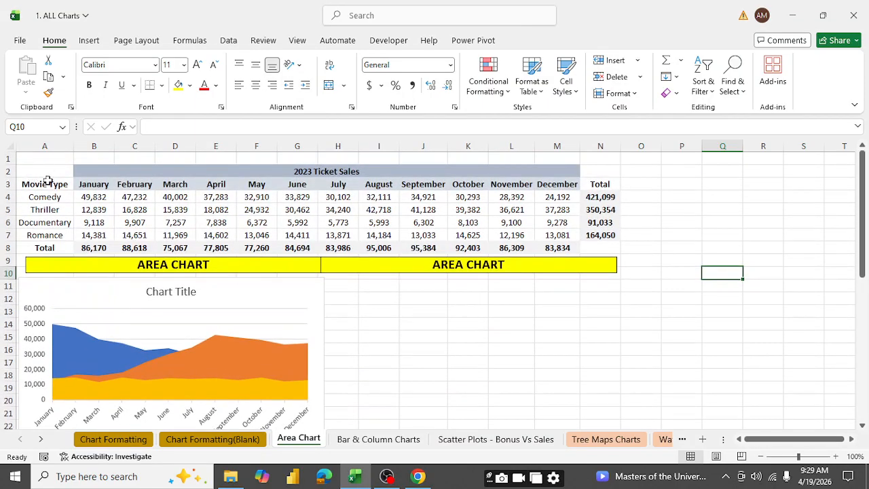
pyautogui.moveTo(34, 183); pyautogui.dragTo(559, 243)
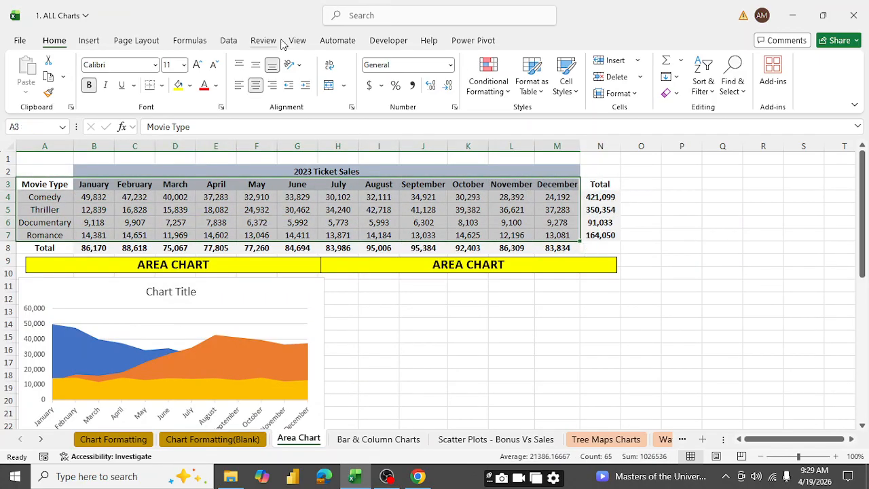
pyautogui.click(100, 43)
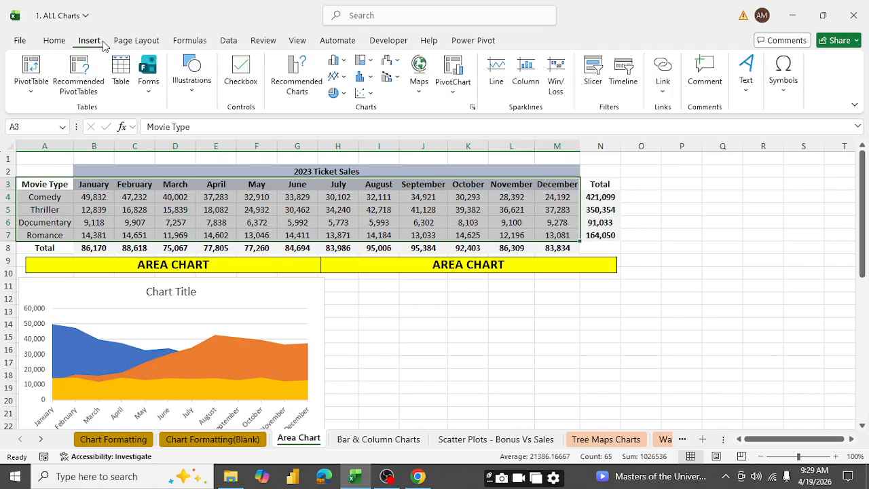
pyautogui.click(471, 108)
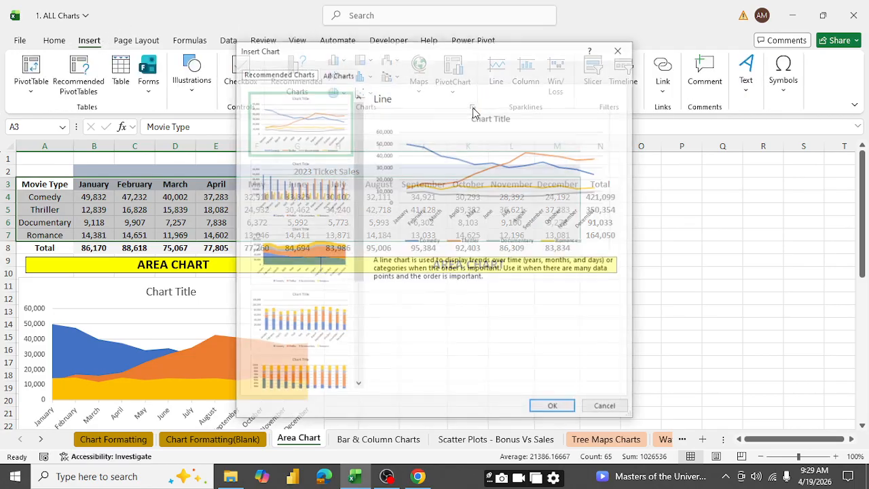
pyautogui.click(287, 251)
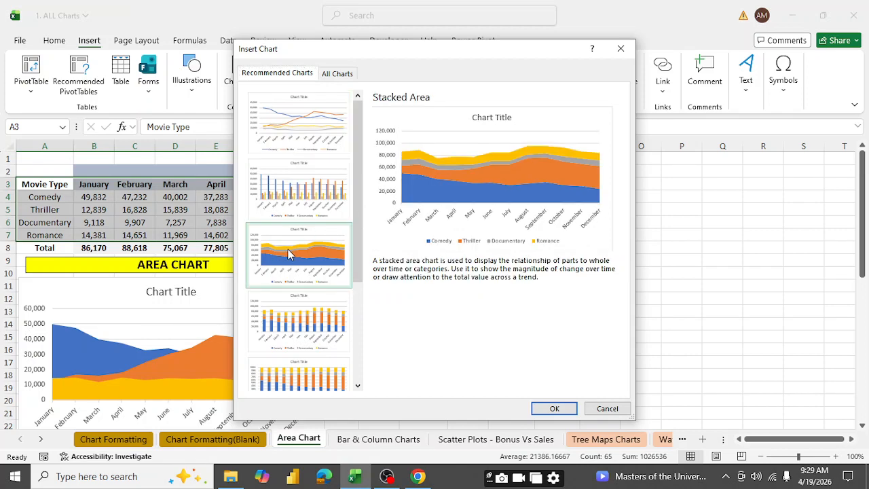
pyautogui.click(554, 408)
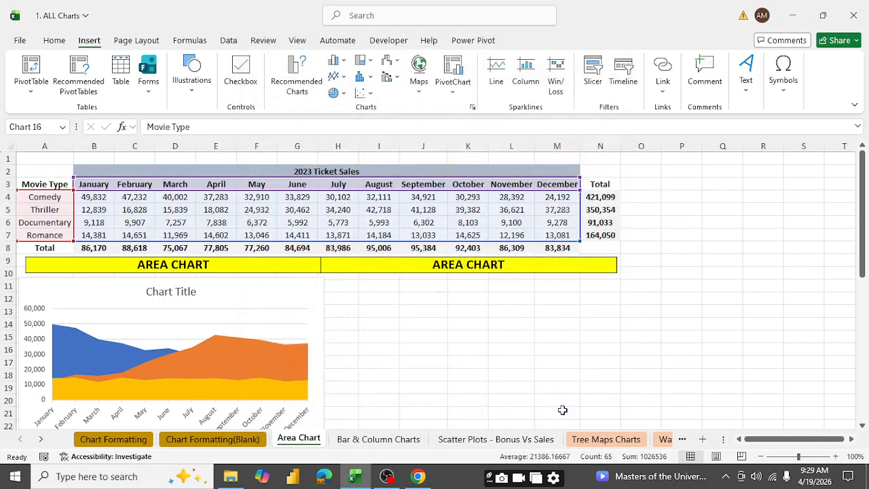
# Move the new stacked area chart beneath the second STACKED AREA CHART heading, beside the Movie Ticket Sold chart.
pyautogui.scroll(-3, 666, 374)
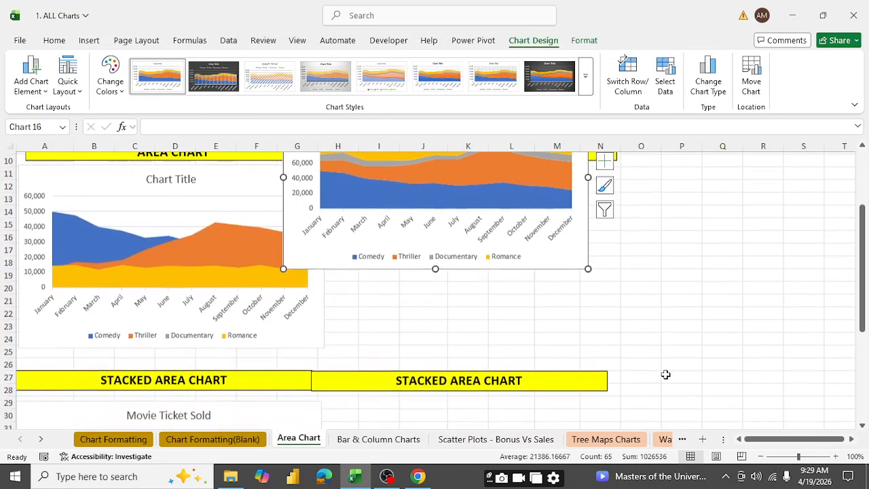
pyautogui.scroll(3, 667, 345)
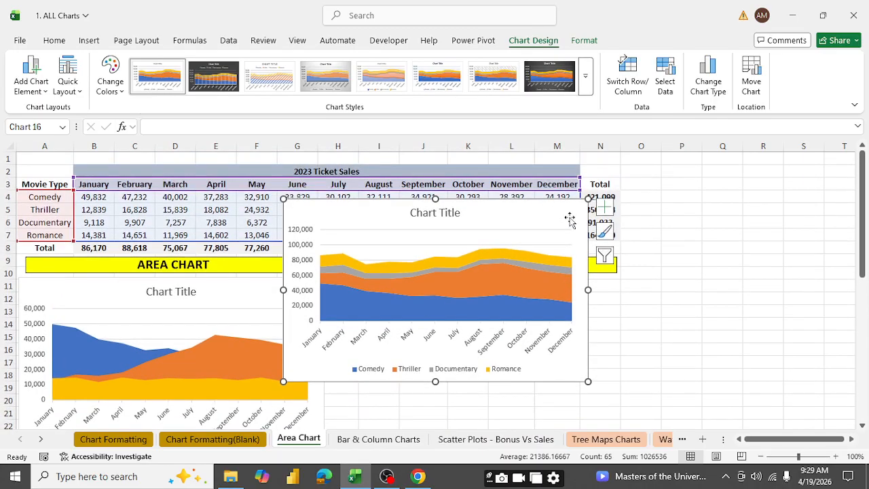
pyautogui.moveTo(588, 220); pyautogui.dragTo(592, 365)
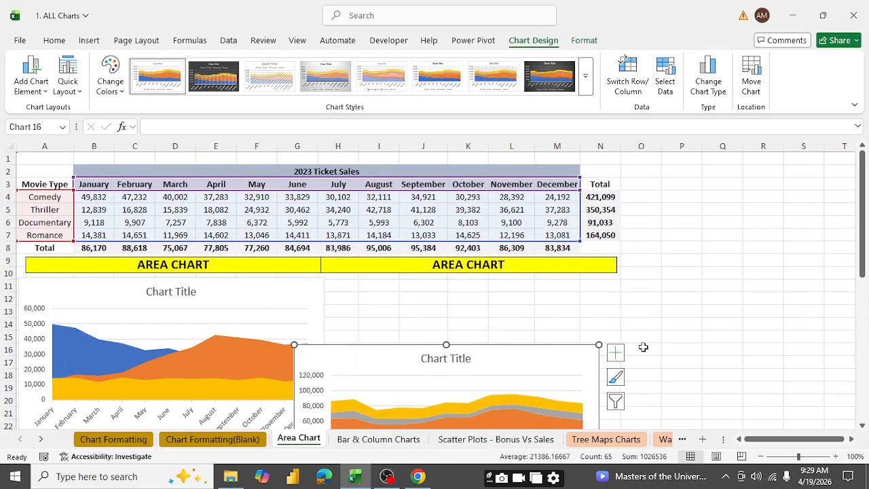
pyautogui.scroll(-5, 646, 347)
pyautogui.moveTo(582, 326); pyautogui.dragTo(620, 400)
pyautogui.scroll(-1, 713, 356)
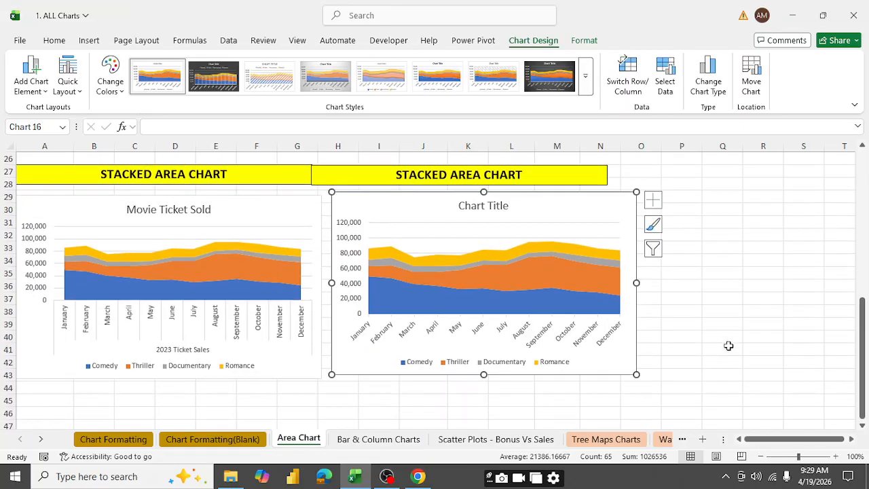
pyautogui.scroll(1, 737, 336)
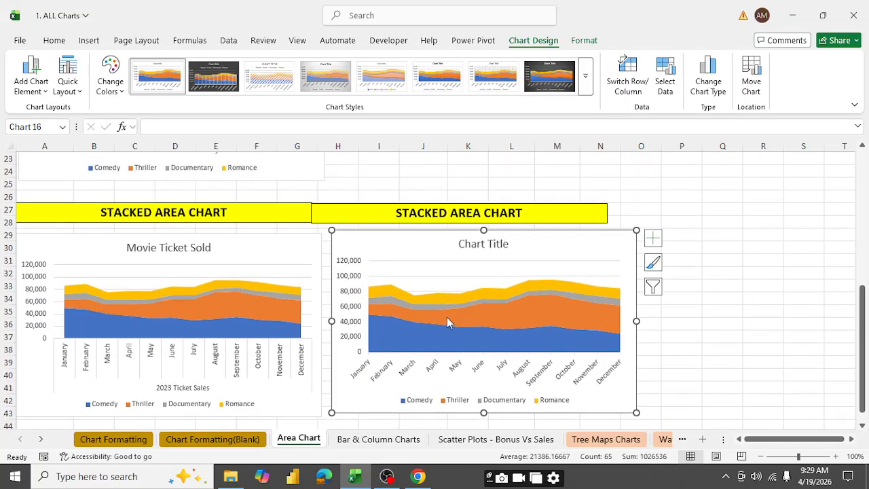
pyautogui.scroll(7, 449, 258)
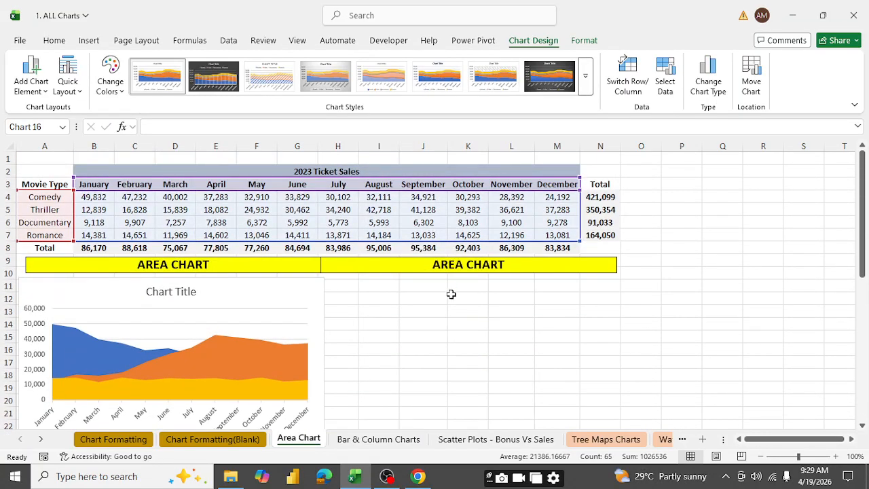
# Delete the Sales Type bar chart and the Sales By Month column chart from the Bar & Column Charts sheet.
pyautogui.click(380, 439)
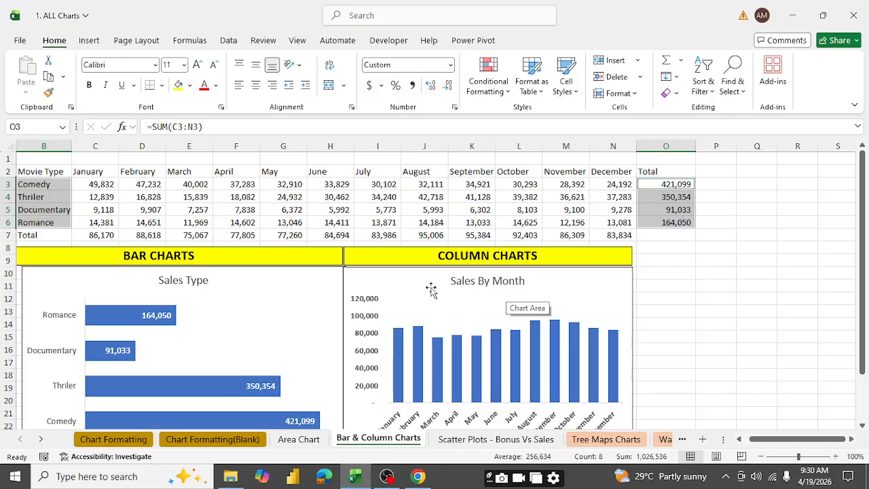
pyautogui.click(273, 284)
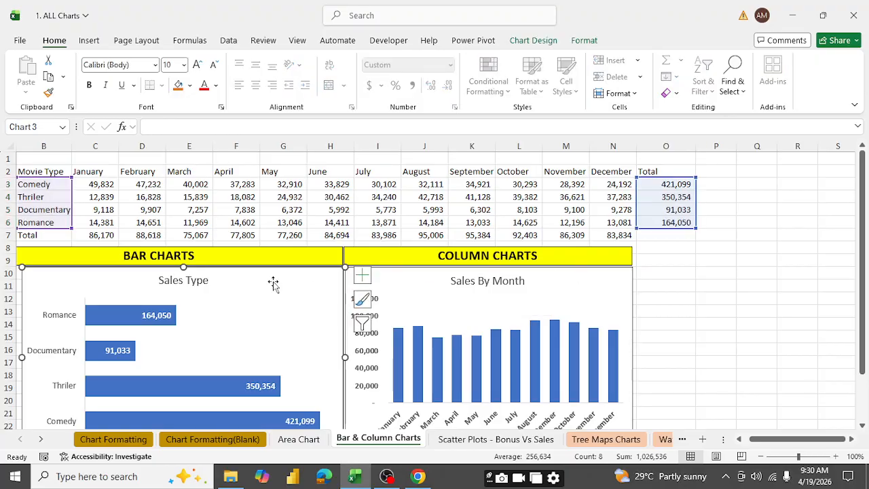
pyautogui.press('Delete')
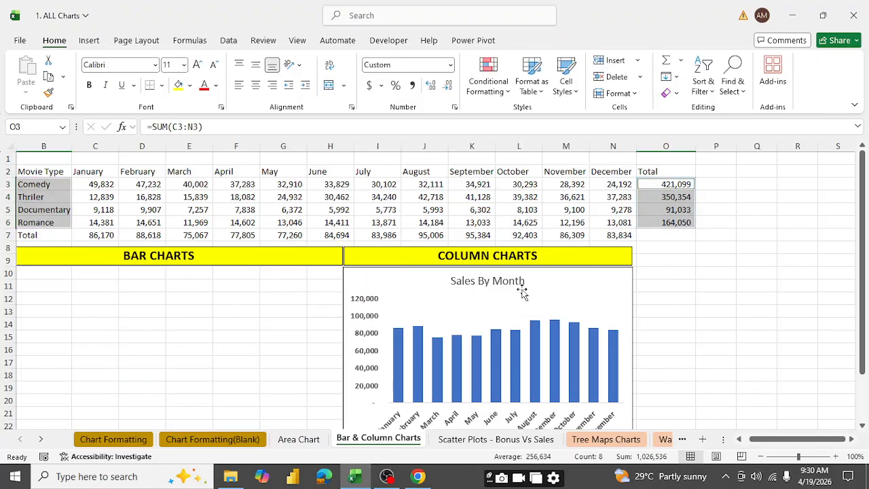
pyautogui.click(493, 294)
pyautogui.press('Delete')
pyautogui.scroll(-5, 499, 336)
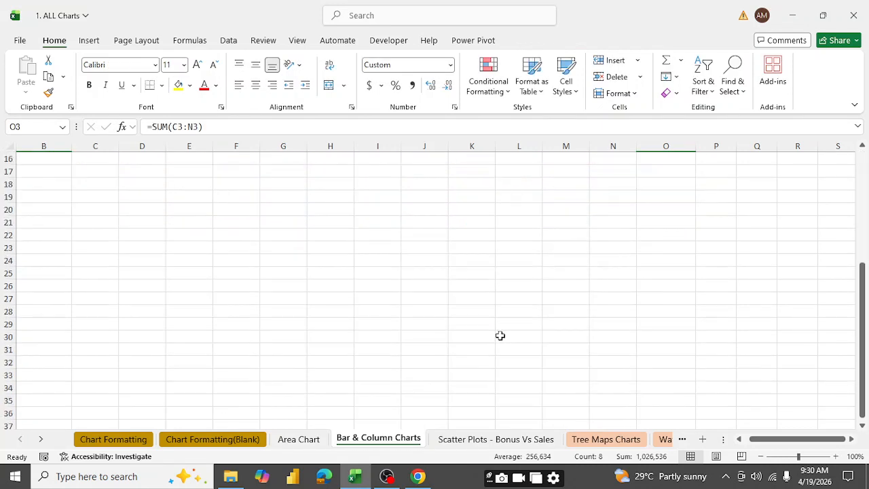
pyautogui.scroll(5, 498, 334)
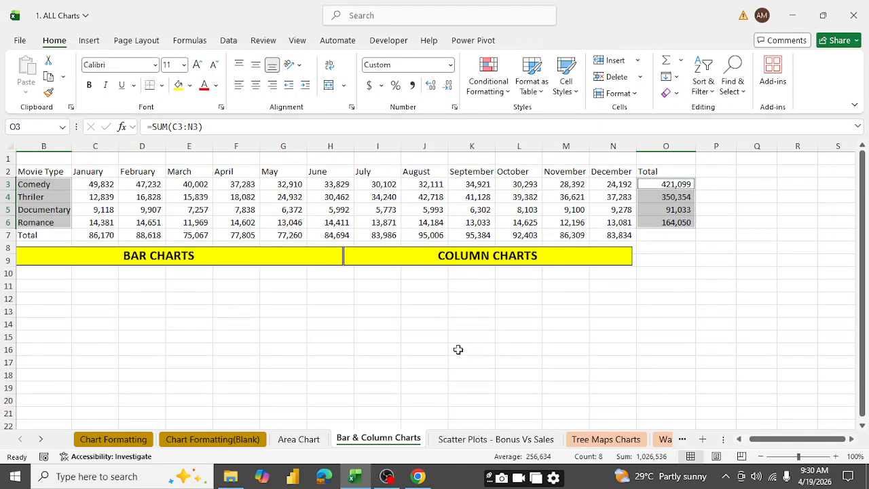
pyautogui.click(556, 314)
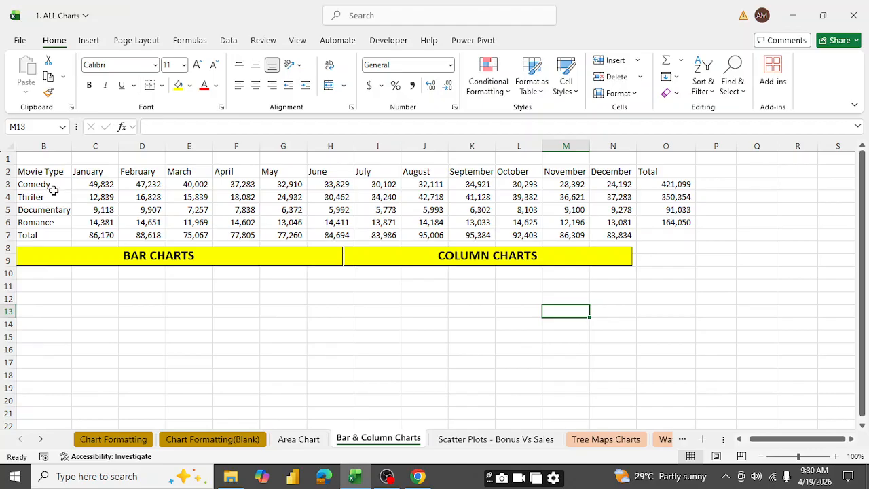
pyautogui.moveTo(49, 186); pyautogui.dragTo(48, 219)
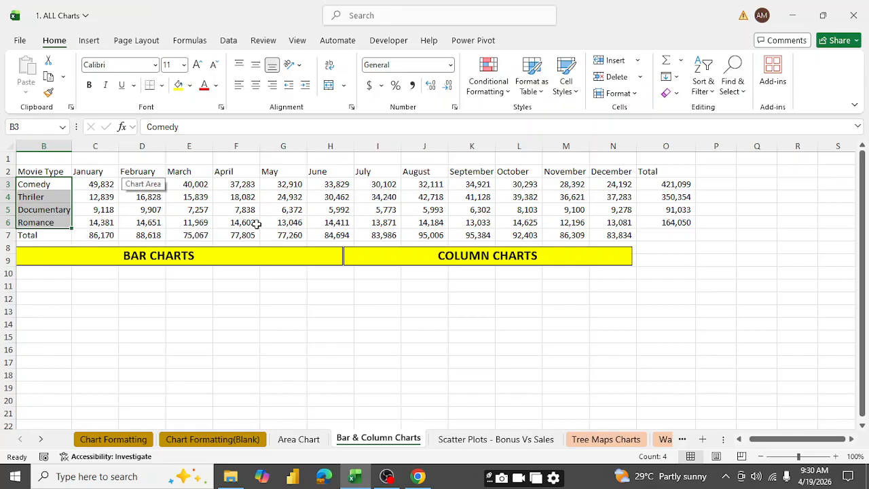
pyautogui.click(671, 184)
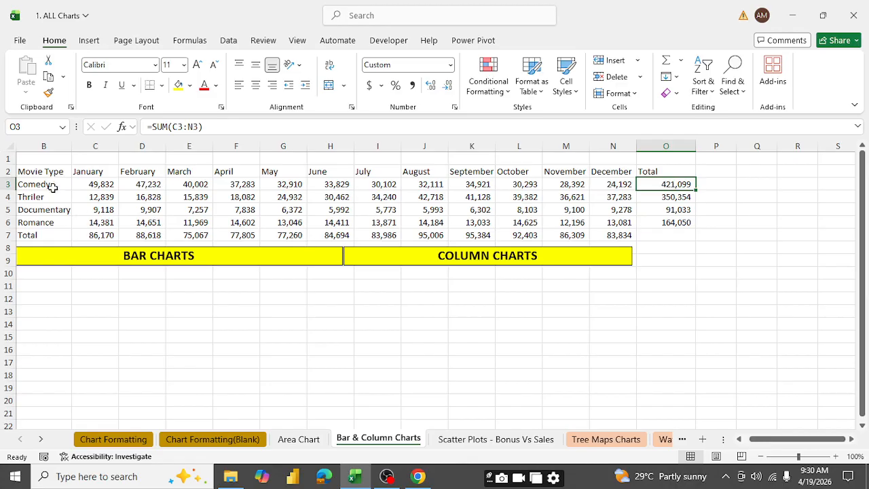
# Insert the recommended Clustered Column chart from the movie types in B3:B6 and their totals in O3:O6.
pyautogui.moveTo(53, 186); pyautogui.dragTo(55, 221)
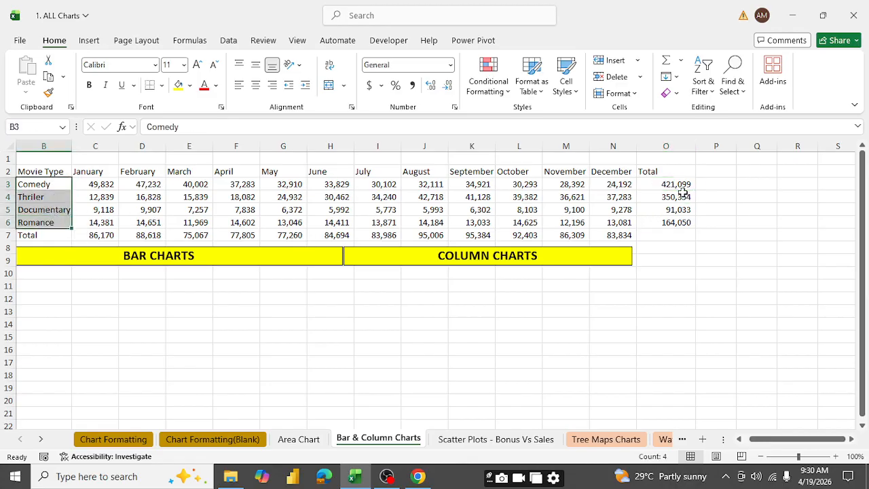
pyautogui.moveTo(682, 187); pyautogui.dragTo(683, 222)
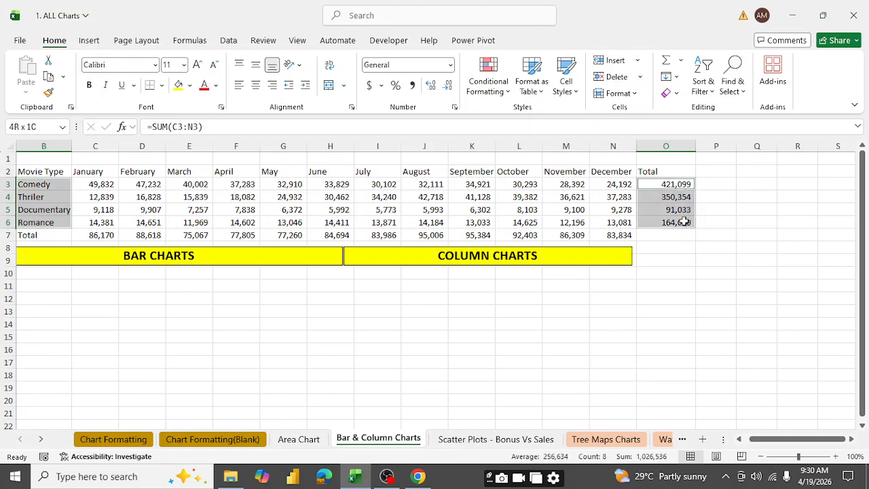
pyautogui.click(90, 42)
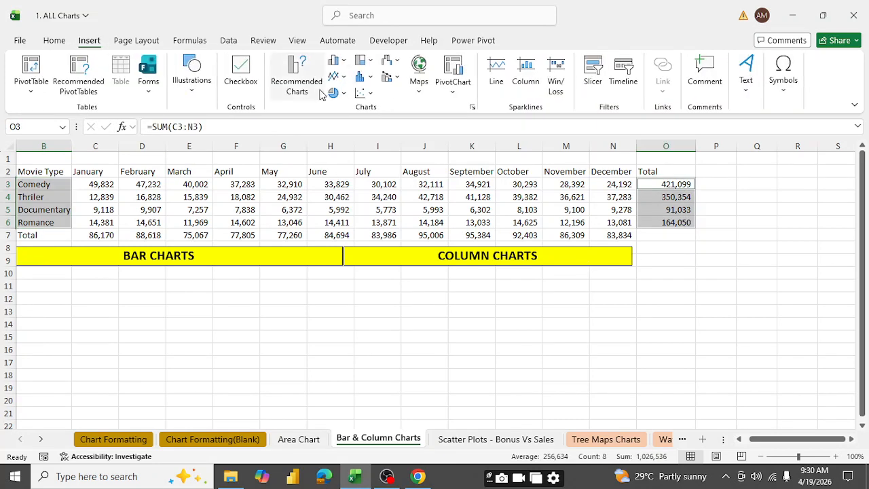
pyautogui.click(473, 108)
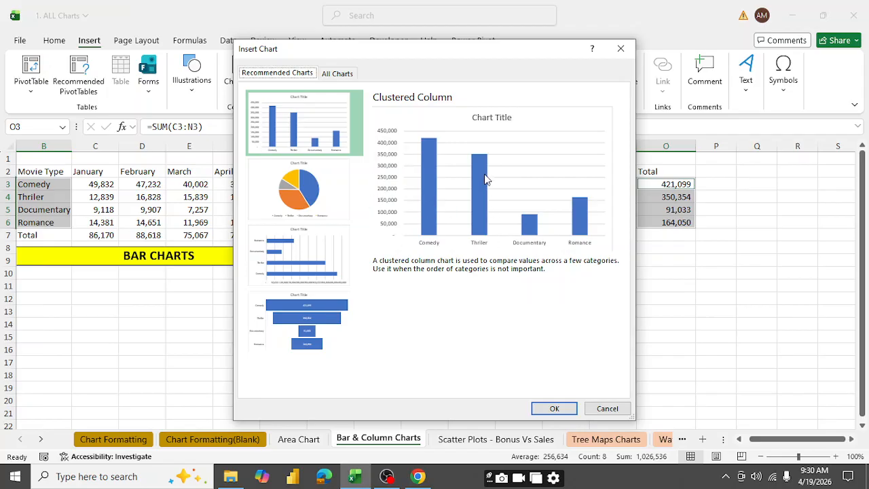
pyautogui.click(555, 409)
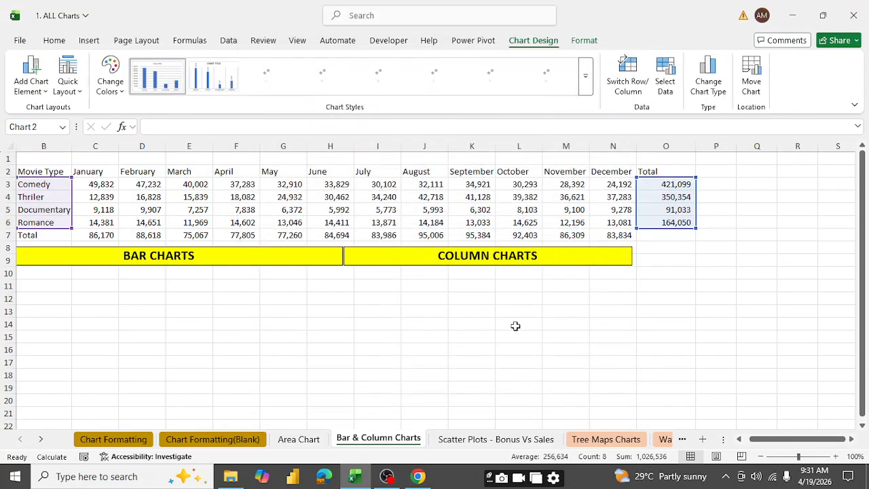
# Move the new column chart directly beneath the COLUMN CHARTS heading.
pyautogui.scroll(-3, 551, 337)
pyautogui.scroll(3, 552, 337)
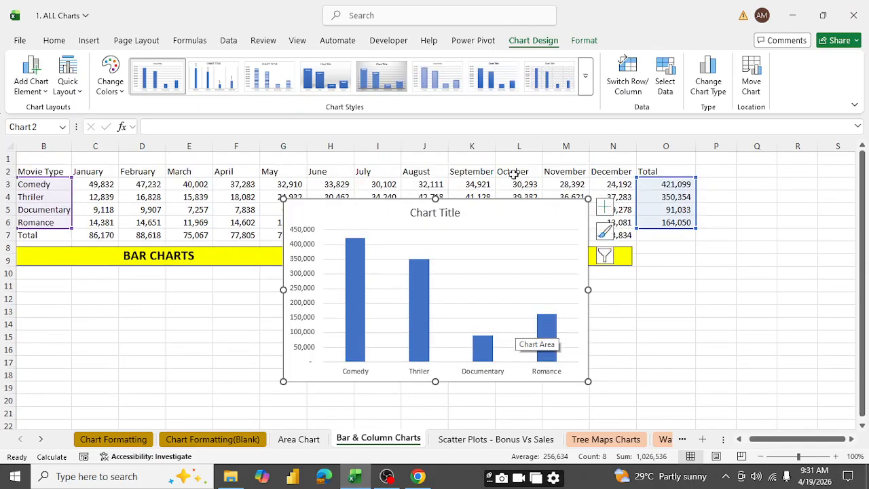
pyautogui.moveTo(528, 207); pyautogui.dragTo(585, 274)
pyautogui.scroll(-4, 763, 313)
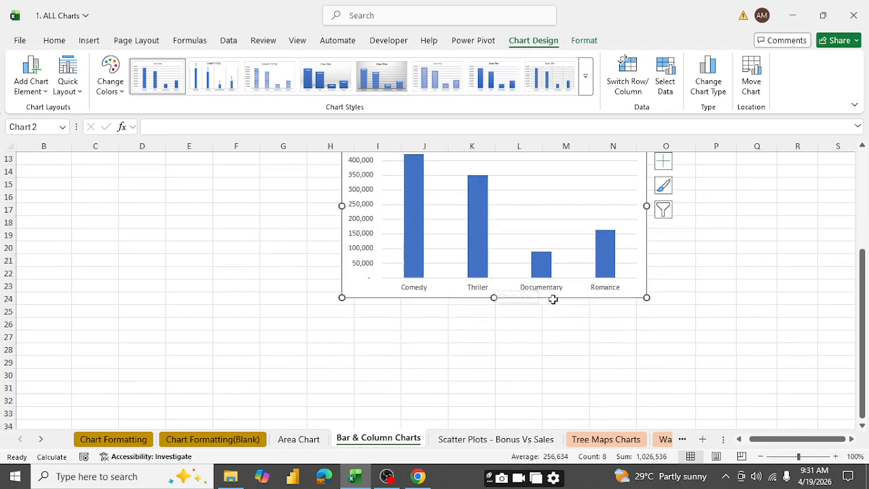
pyautogui.scroll(2, 543, 288)
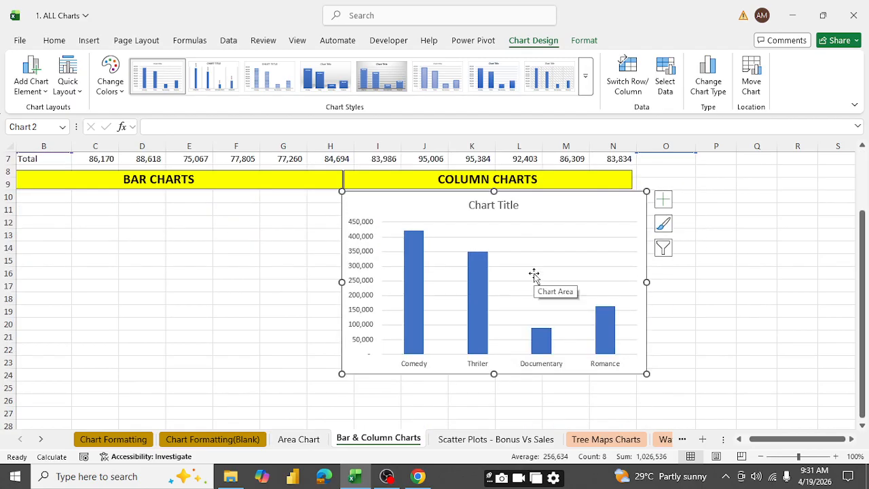
# Set the gap width of the column chart's data series to 40%, then close the formatting options and deselect the chart.
pyautogui.rightClick(562, 214)
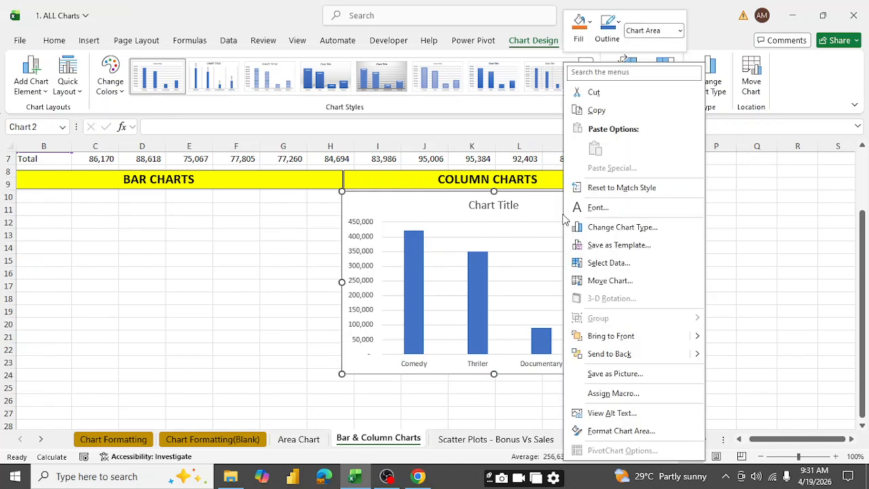
pyautogui.click(624, 432)
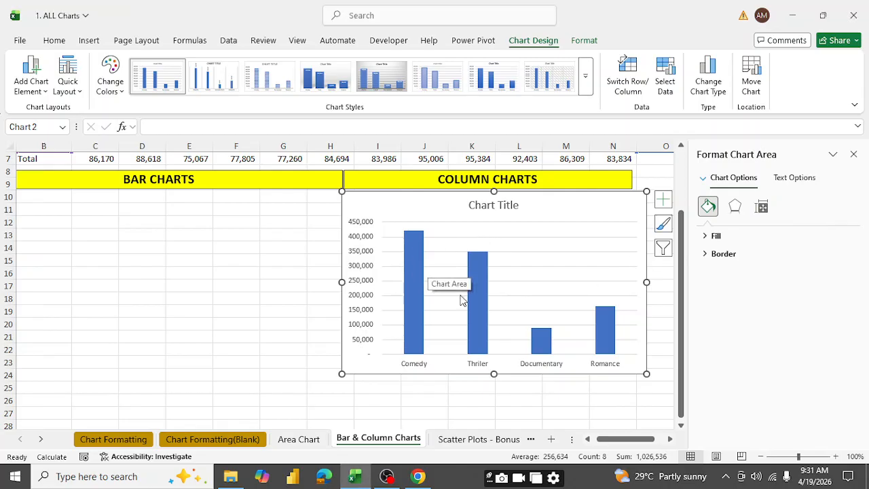
pyautogui.click(416, 294)
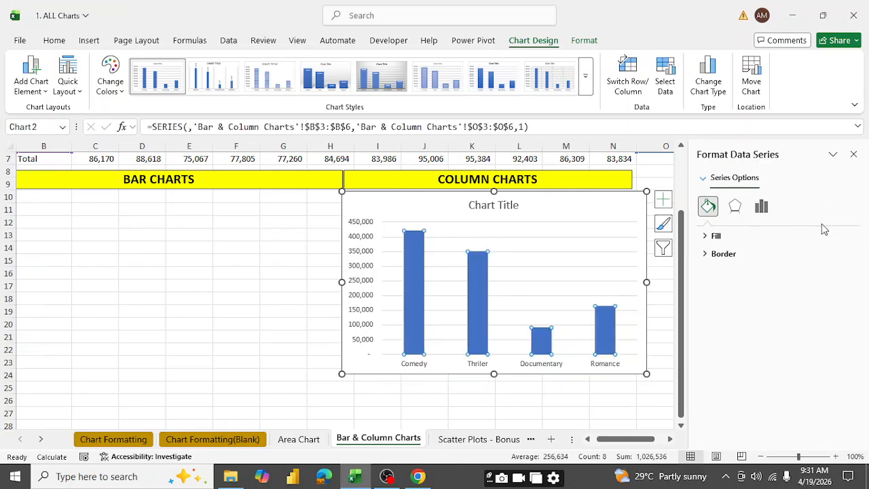
pyautogui.click(761, 207)
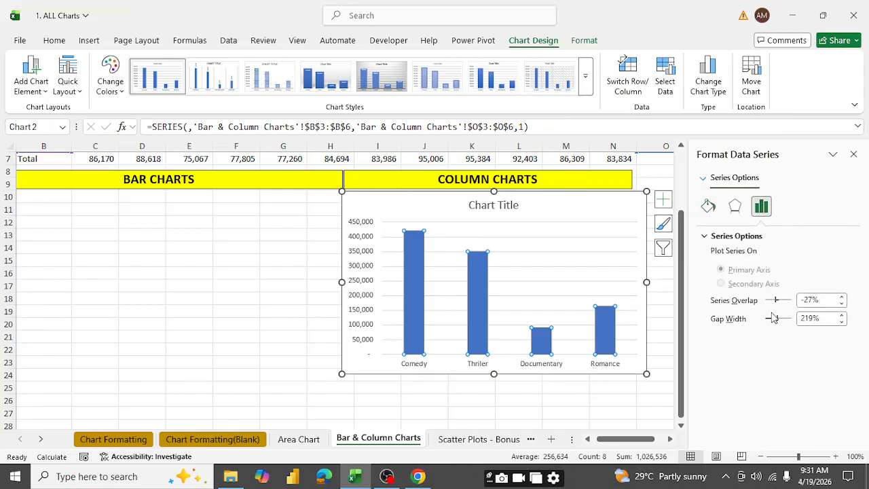
pyautogui.doubleClick(810, 319)
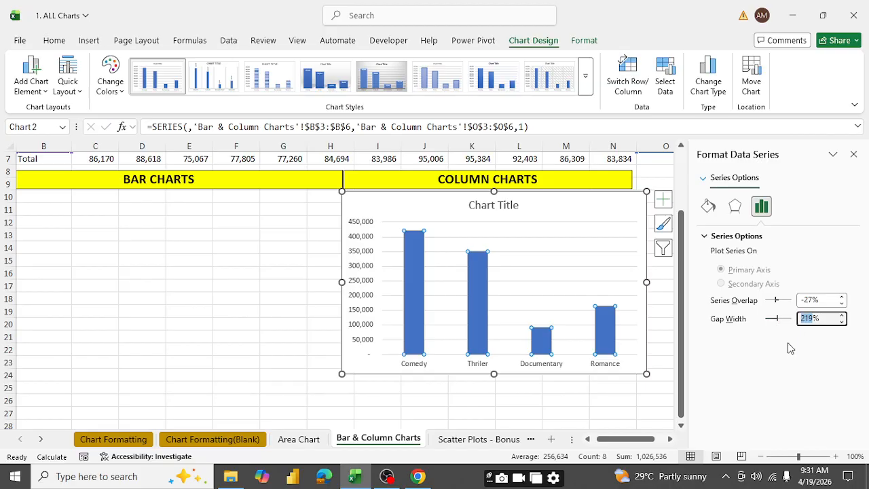
pyautogui.write('40')
pyautogui.press('Return')
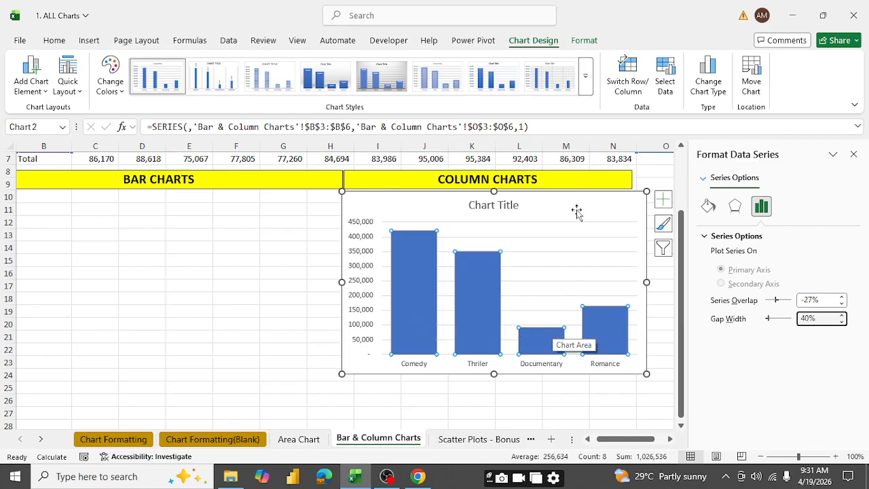
pyautogui.scroll(2, 538, 255)
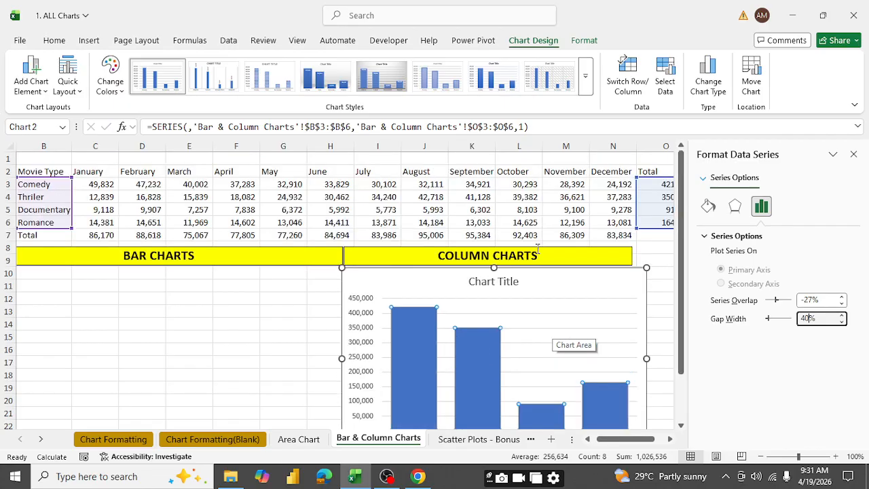
pyautogui.click(853, 154)
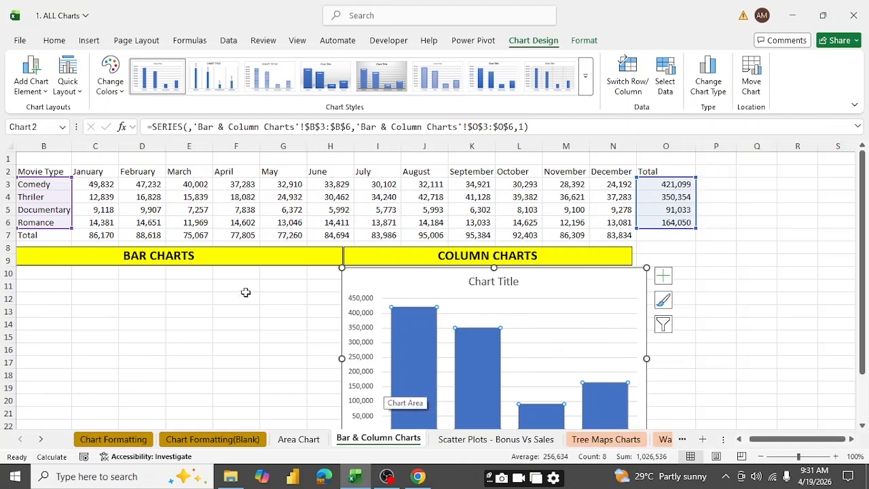
pyautogui.click(246, 326)
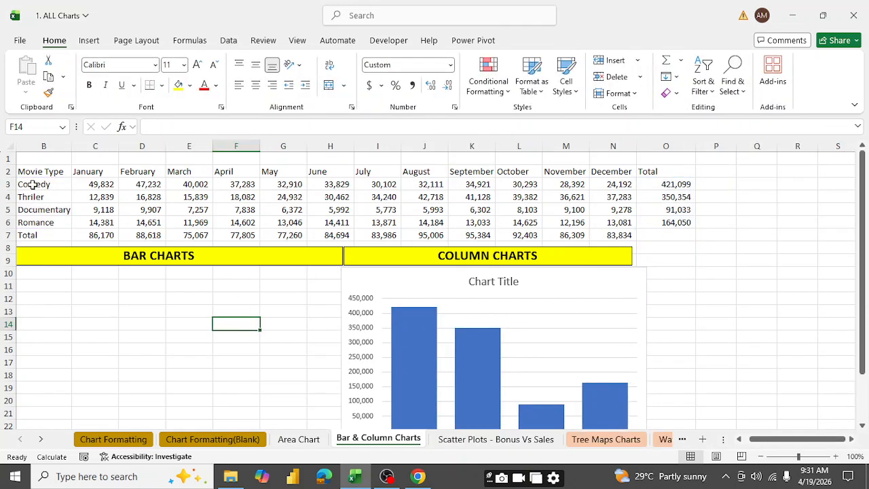
# Insert the recommended Clustered Bar chart from the movie types in B3:B6 and their totals in O3:O6.
pyautogui.moveTo(35, 184); pyautogui.dragTo(32, 222)
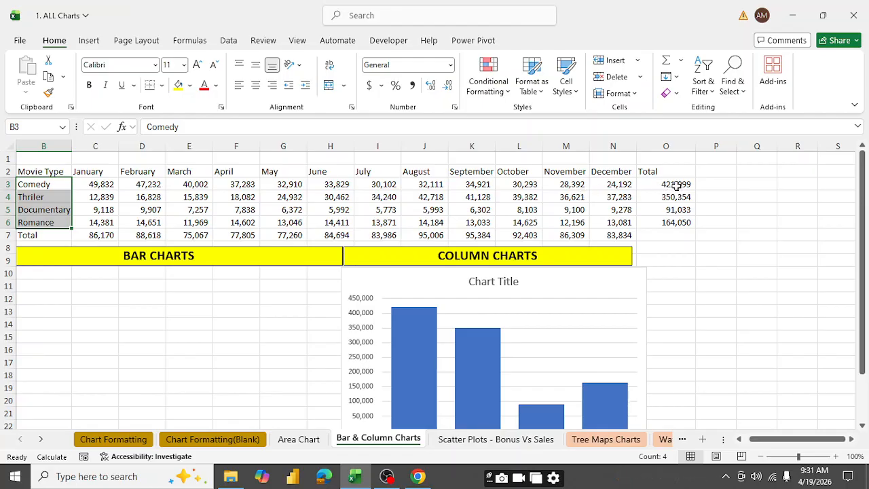
pyautogui.moveTo(677, 185); pyautogui.dragTo(674, 218)
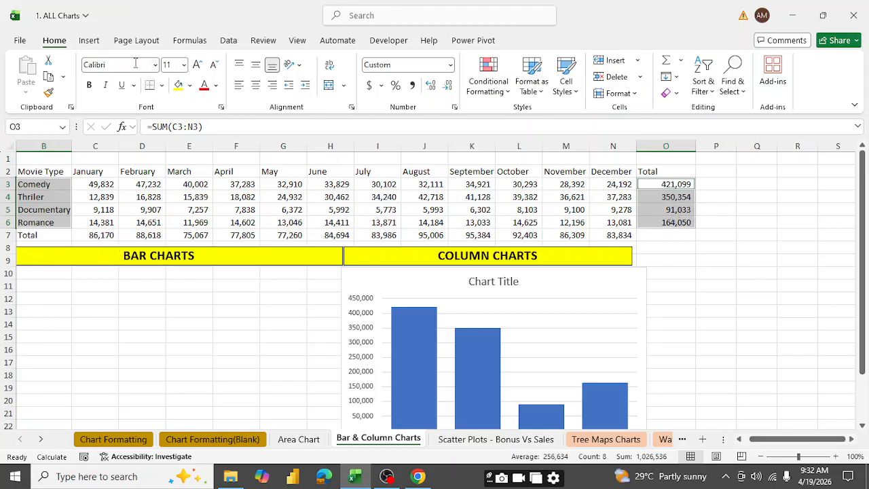
pyautogui.click(89, 41)
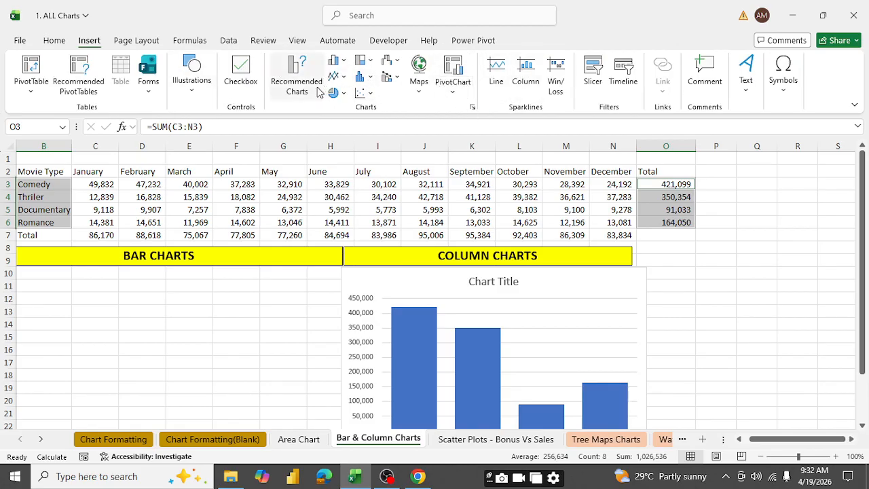
pyautogui.click(286, 91)
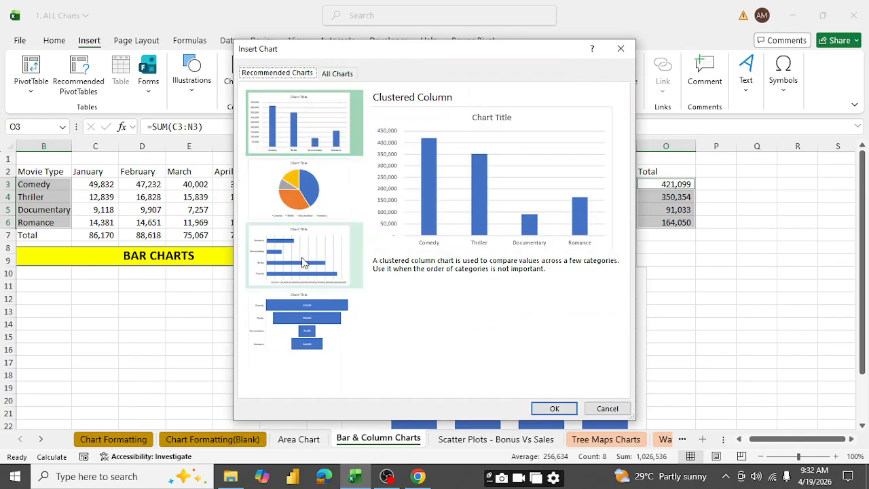
pyautogui.click(303, 264)
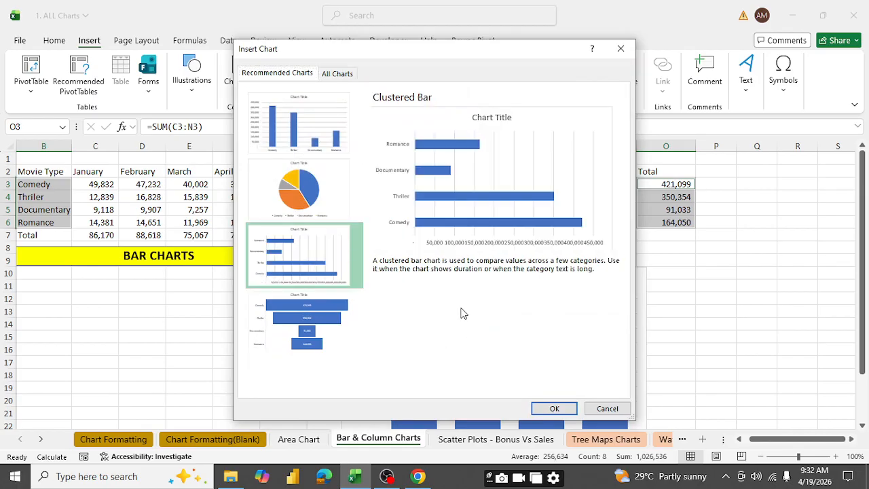
pyautogui.click(555, 410)
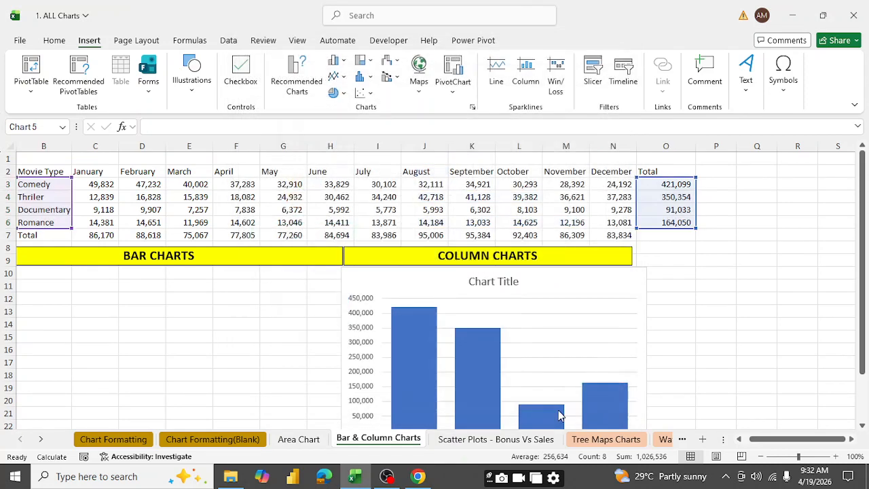
# Move the new bar chart beneath the BAR CHARTS heading, beside the column chart.
pyautogui.scroll(-5, 650, 340)
pyautogui.scroll(5, 653, 322)
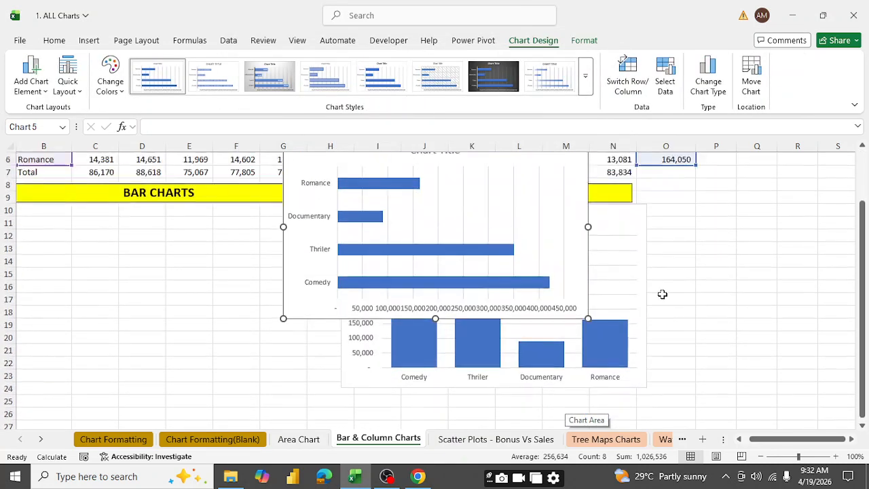
pyautogui.moveTo(561, 205); pyautogui.dragTo(816, 242)
pyautogui.scroll(-2, 679, 212)
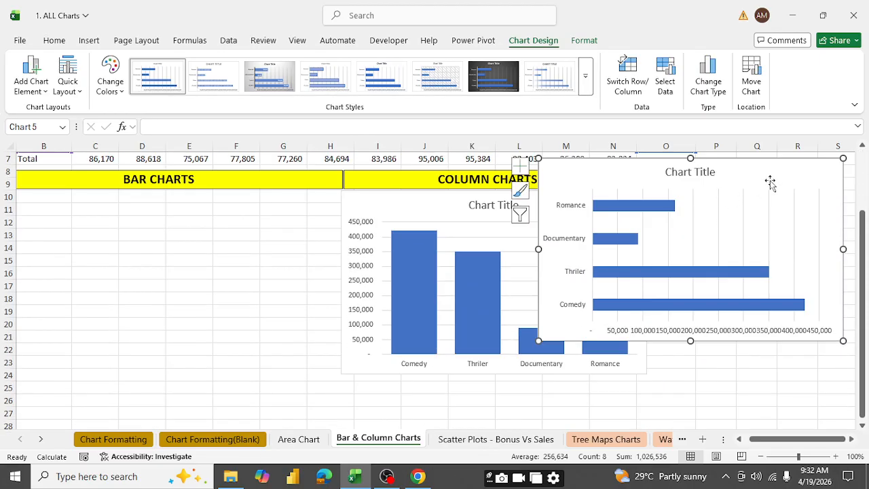
pyautogui.moveTo(774, 176); pyautogui.dragTo(256, 211)
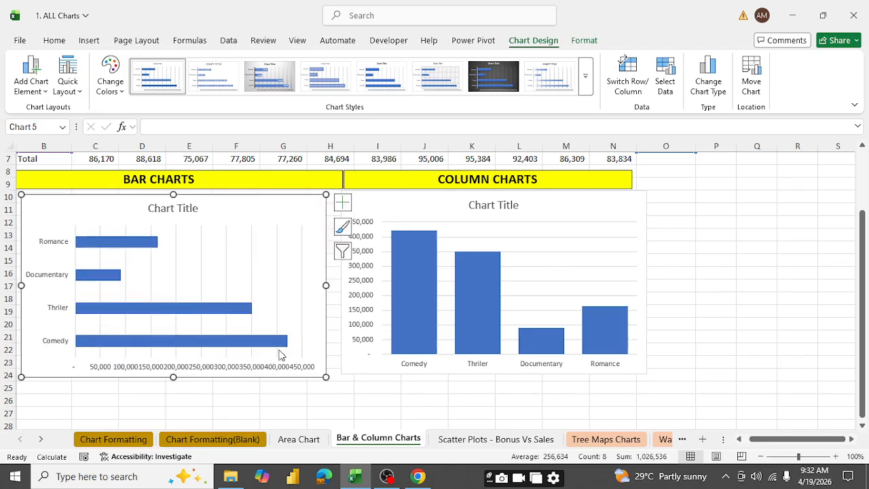
# Delete the horizontal value axis and the vertical gridlines from the bar chart.
pyautogui.click(110, 372)
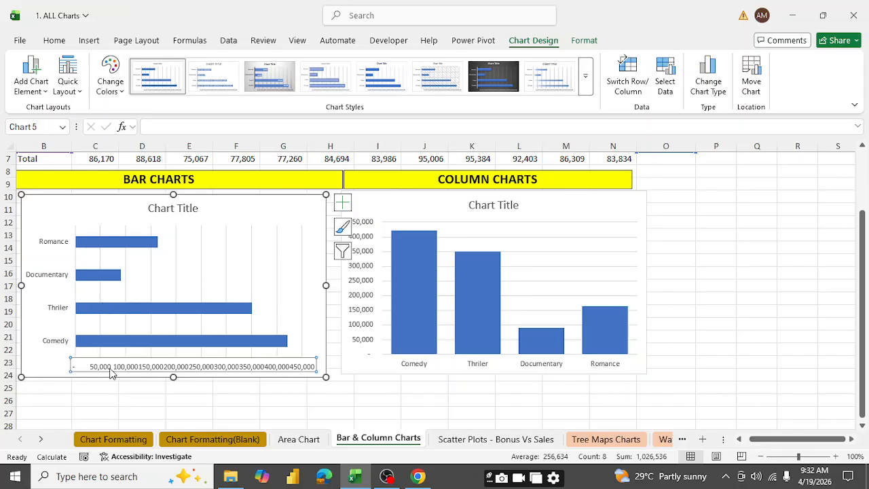
pyautogui.press('Delete')
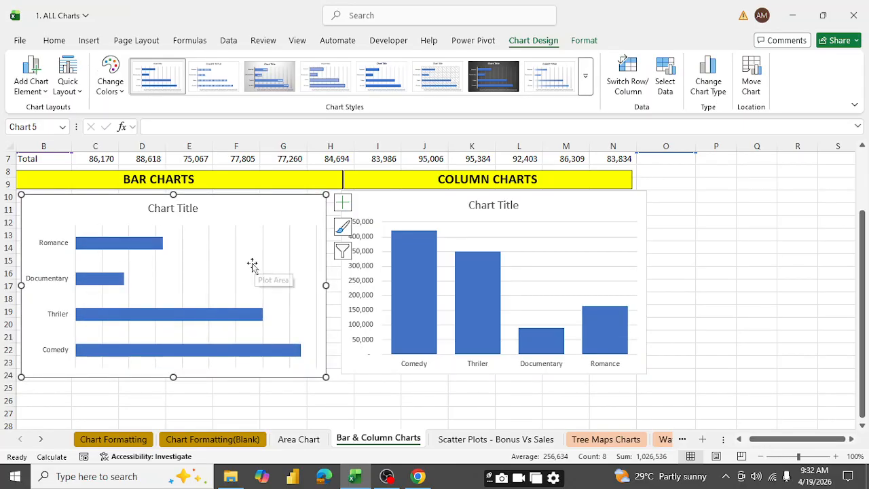
pyautogui.click(236, 275)
pyautogui.press('Delete')
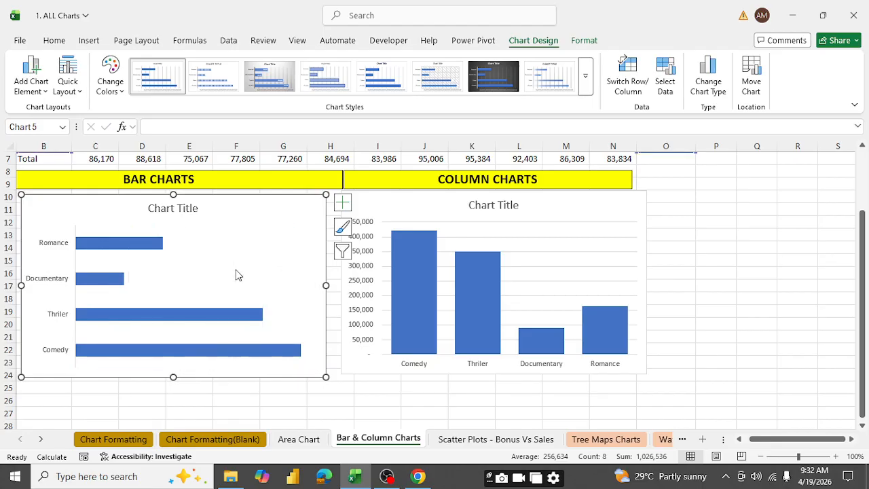
pyautogui.click(555, 242)
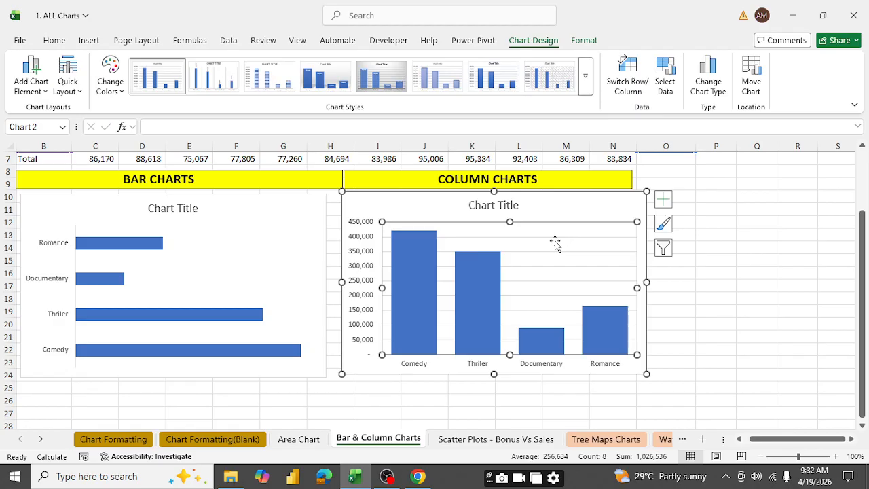
pyautogui.click(239, 225)
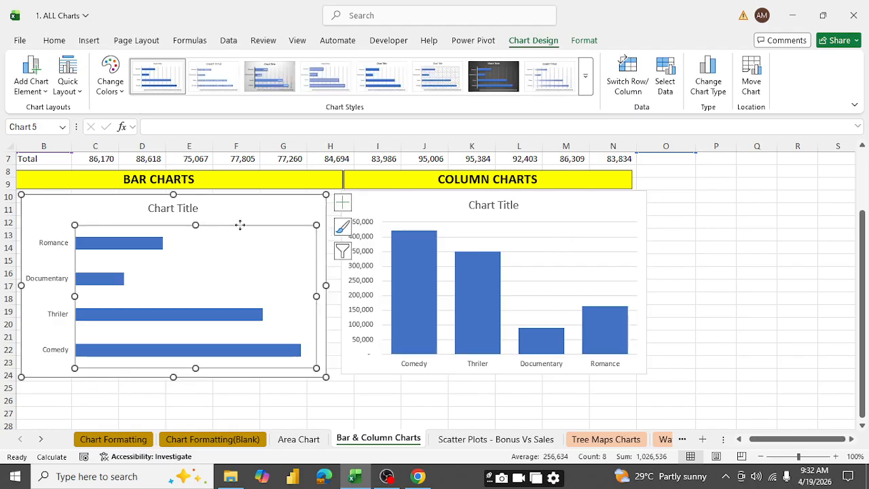
pyautogui.rightClick(255, 251)
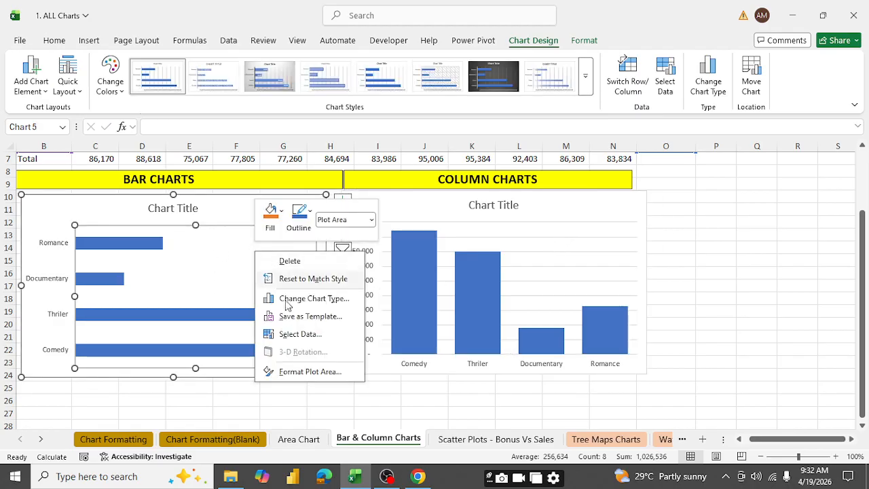
pyautogui.click(181, 251)
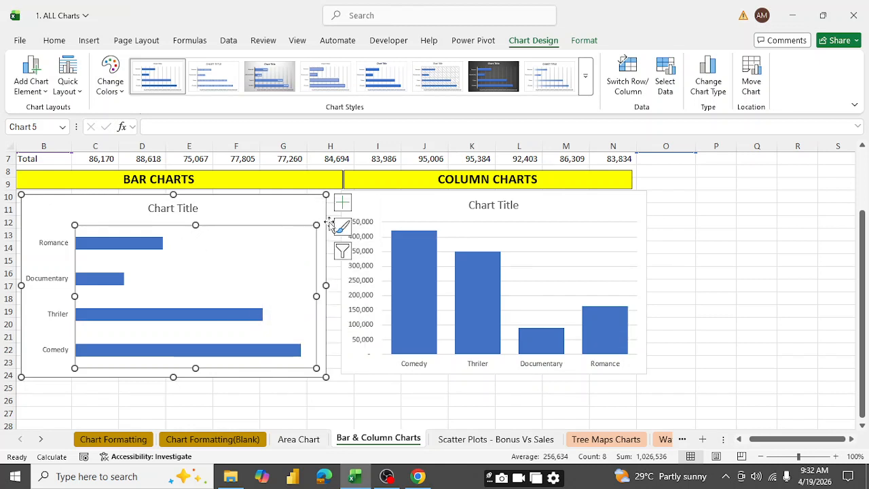
# Add data labels at the Outside End position to the bar chart, then deselect the chart.
pyautogui.click(346, 205)
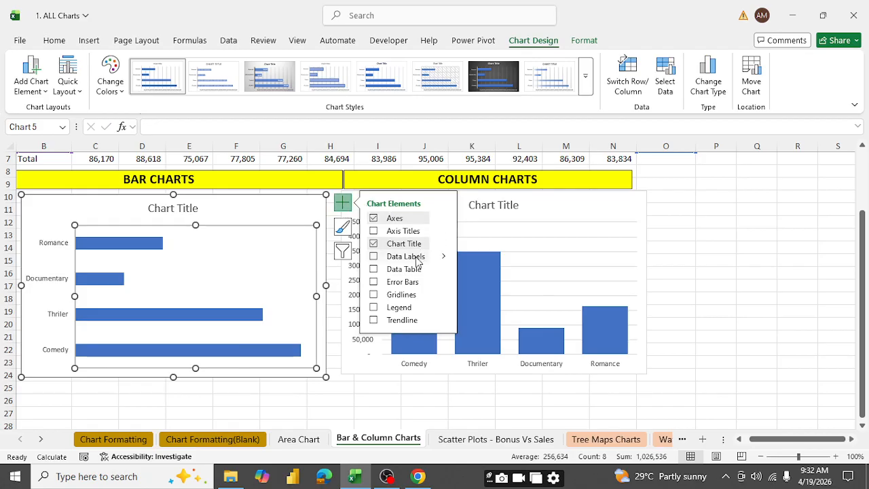
pyautogui.click(373, 258)
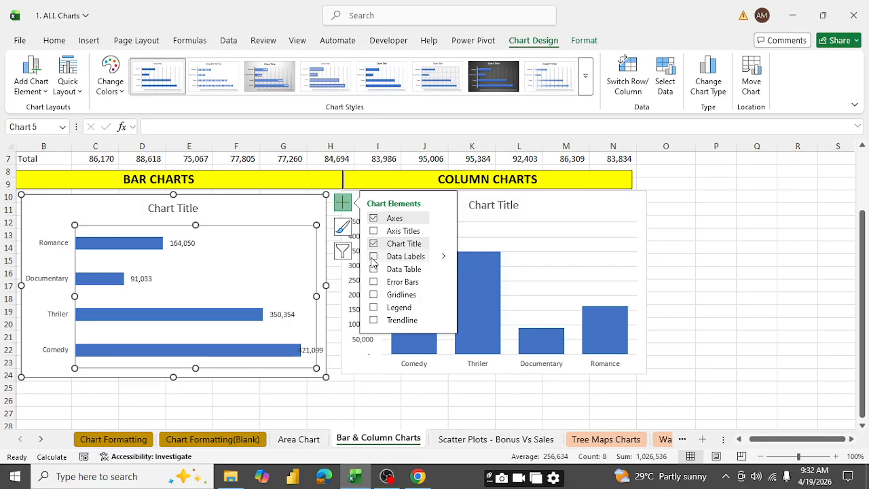
pyautogui.click(434, 261)
pyautogui.click(443, 257)
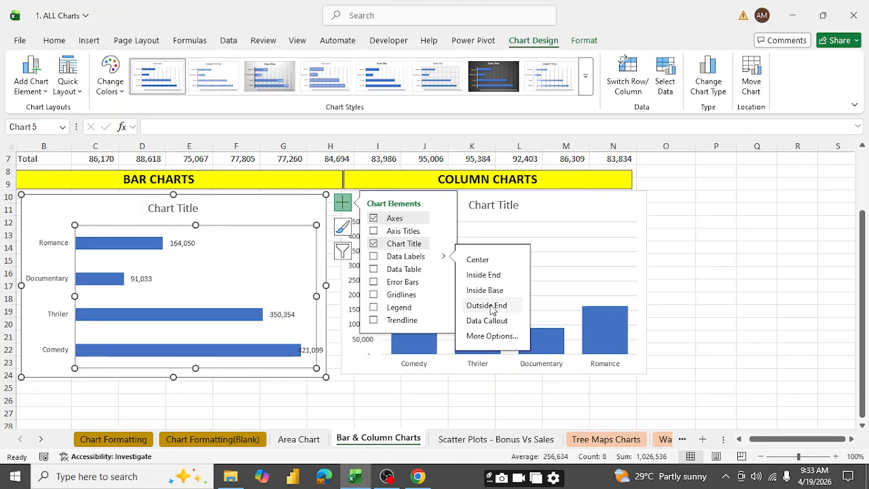
pyautogui.click(492, 310)
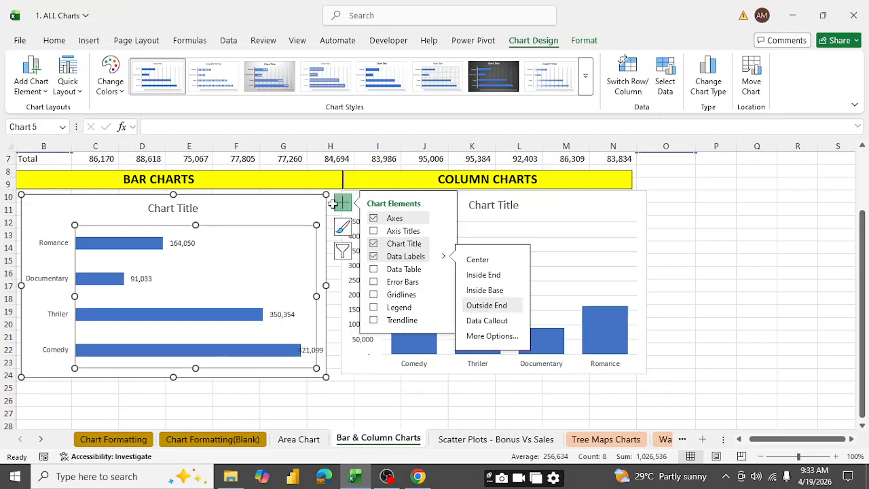
pyautogui.click(341, 203)
pyautogui.scroll(2, 493, 336)
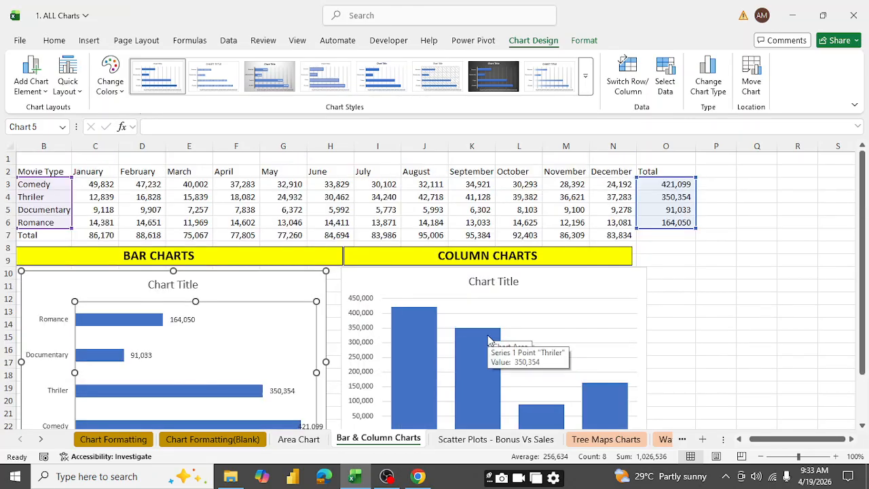
pyautogui.click(711, 272)
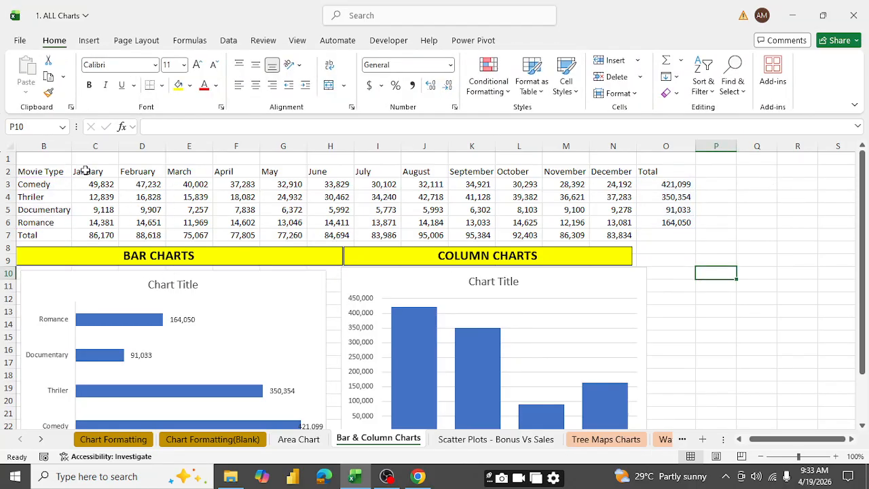
# Insert the recommended Clustered Column chart from the month names in C2:N2 and the monthly totals in C7:N7.
pyautogui.moveTo(83, 171); pyautogui.dragTo(611, 171)
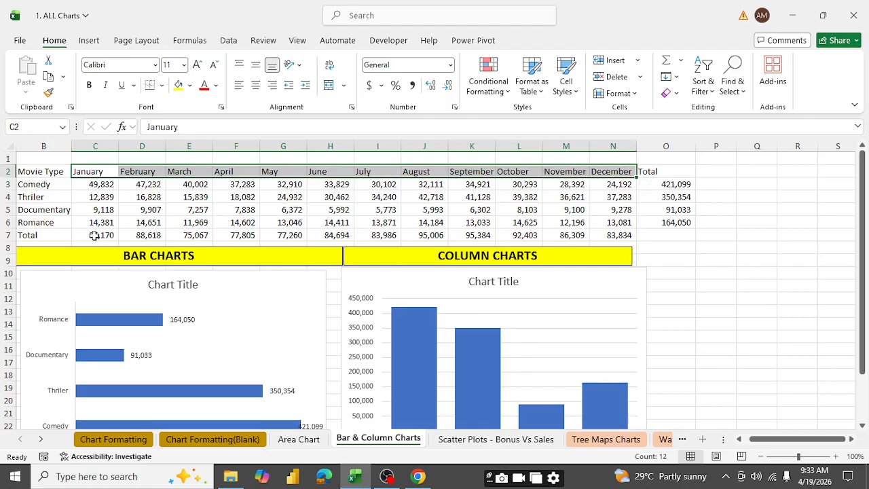
pyautogui.moveTo(94, 235); pyautogui.dragTo(628, 233)
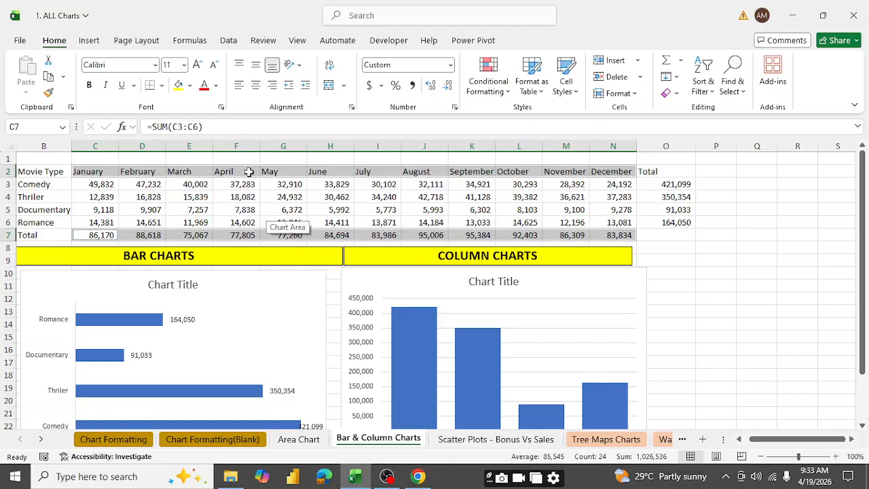
pyautogui.scroll(-5, 330, 277)
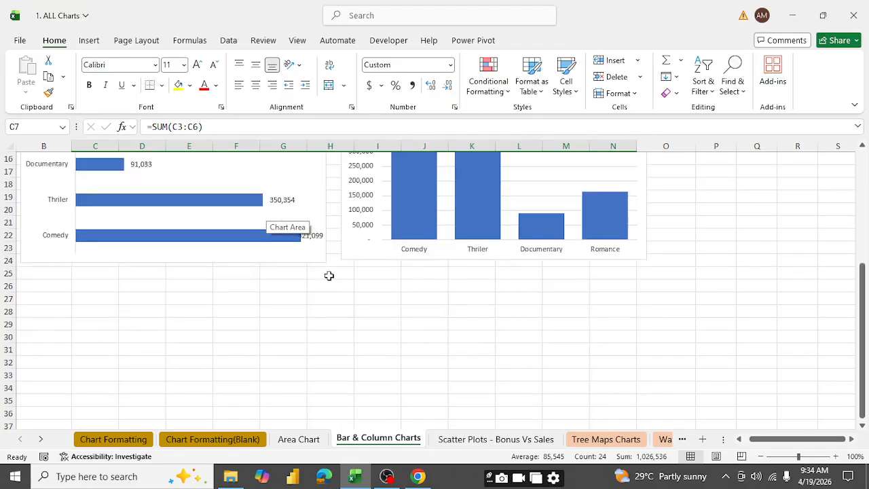
pyautogui.scroll(5, 330, 275)
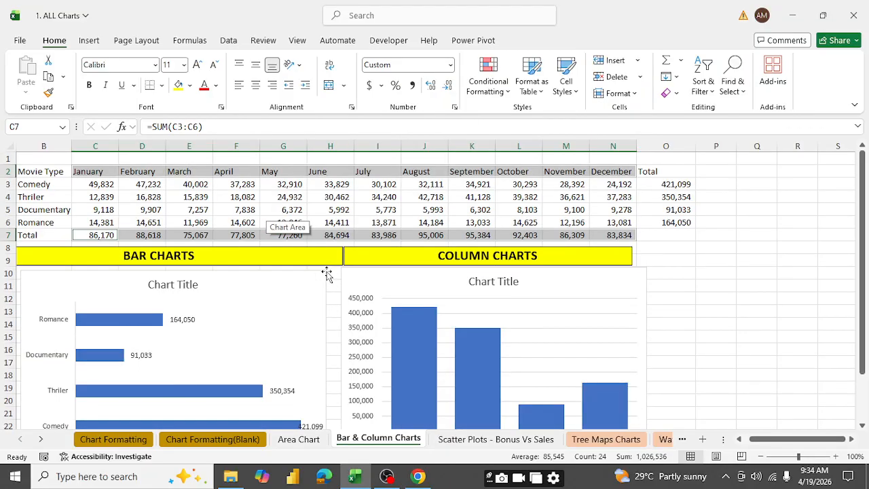
pyautogui.click(89, 40)
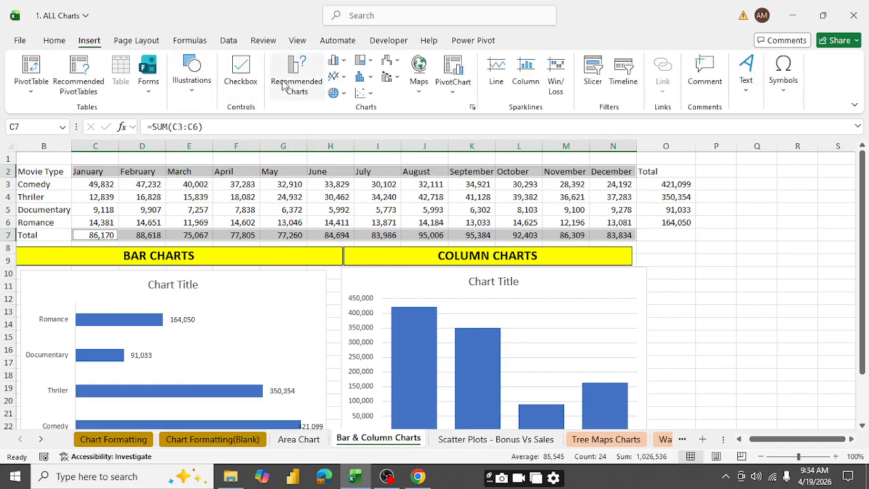
pyautogui.click(303, 78)
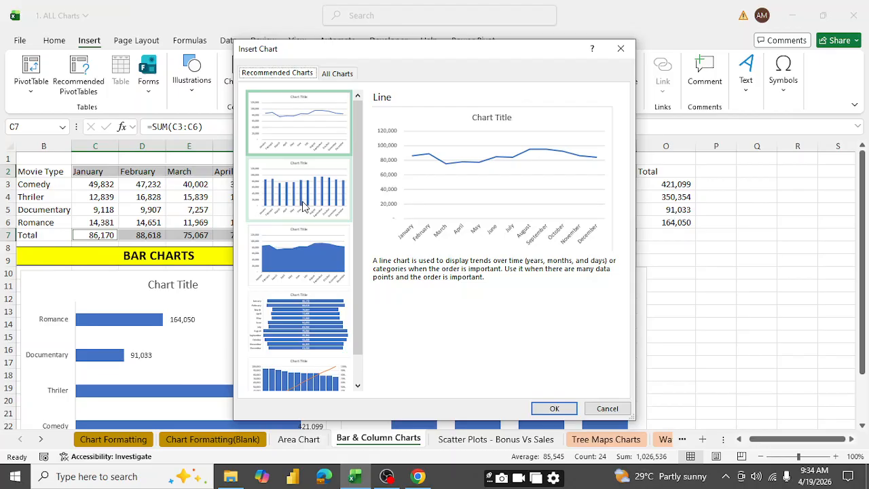
pyautogui.scroll(-1, 304, 216)
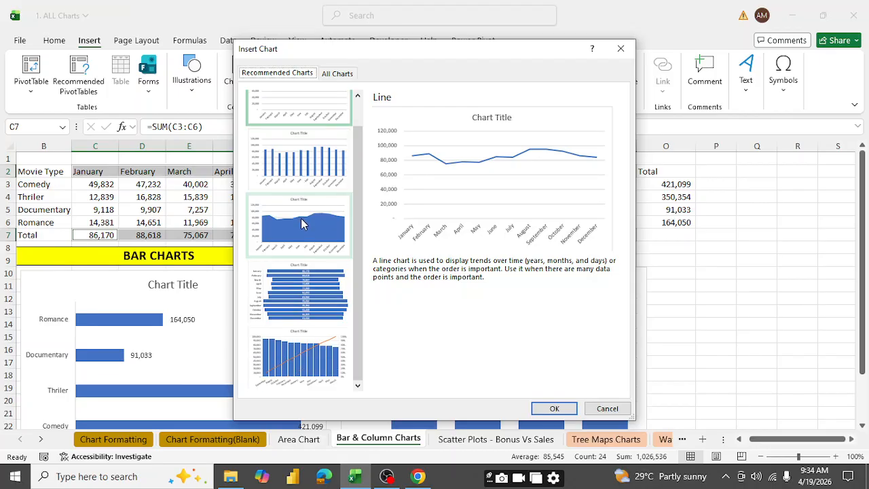
pyautogui.click(307, 360)
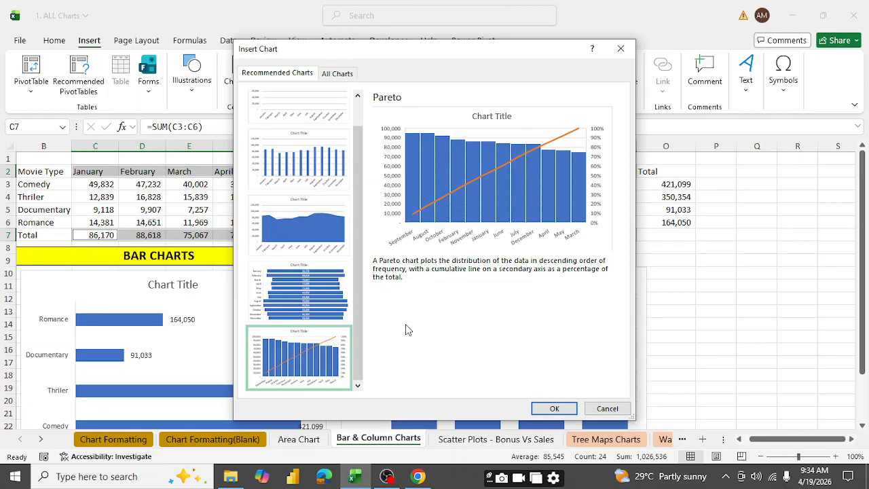
pyautogui.scroll(1, 386, 330)
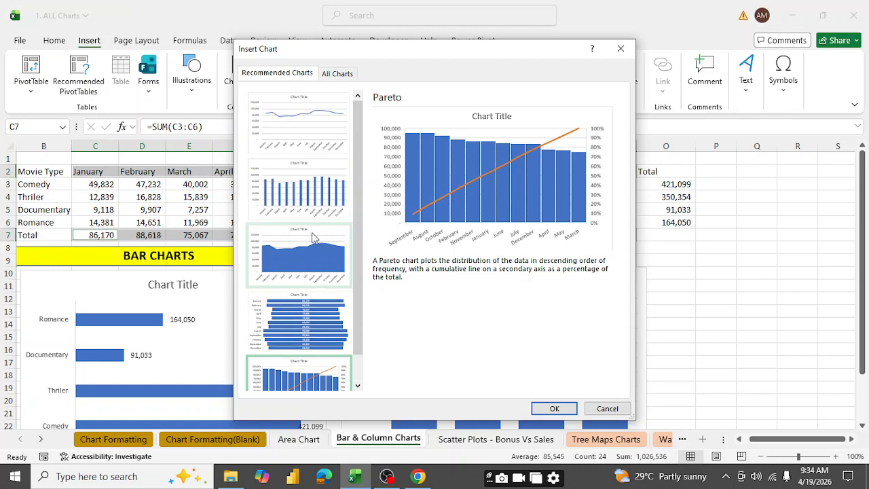
pyautogui.click(303, 198)
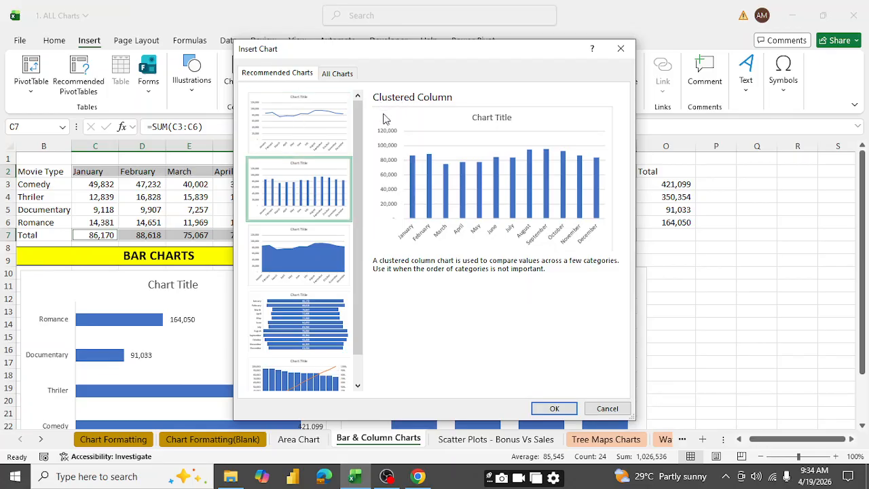
pyautogui.click(555, 409)
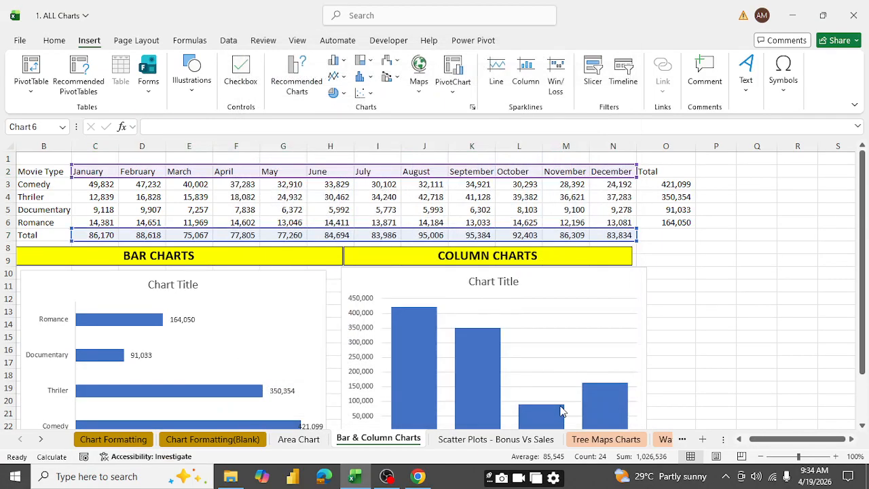
# Move the new monthly column chart beneath the bar chart, starting around row 25 in column B, and deselect it.
pyautogui.scroll(-3, 687, 307)
pyautogui.scroll(3, 688, 307)
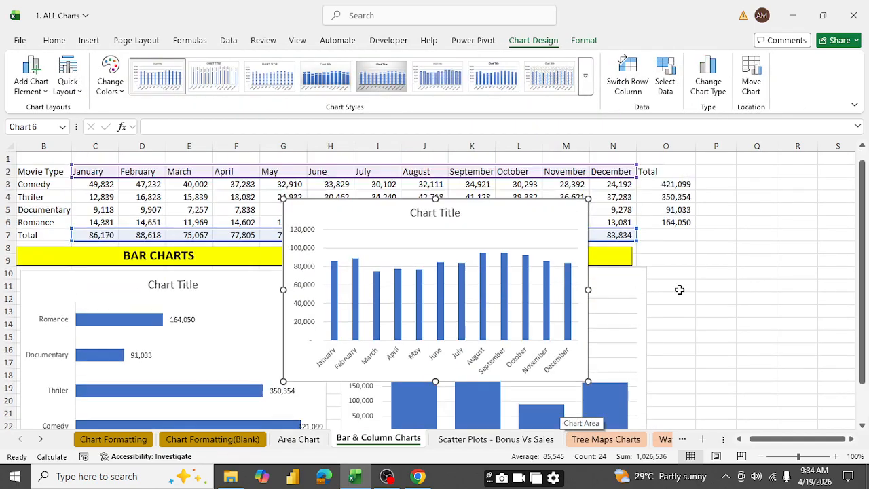
pyautogui.moveTo(509, 207); pyautogui.dragTo(396, 293)
pyautogui.scroll(-3, 516, 275)
pyautogui.scroll(-2, 516, 275)
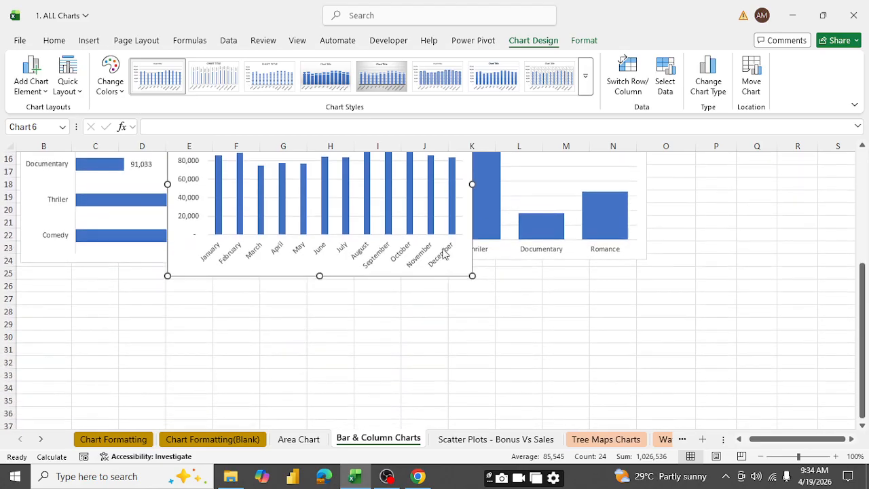
pyautogui.scroll(3, 407, 233)
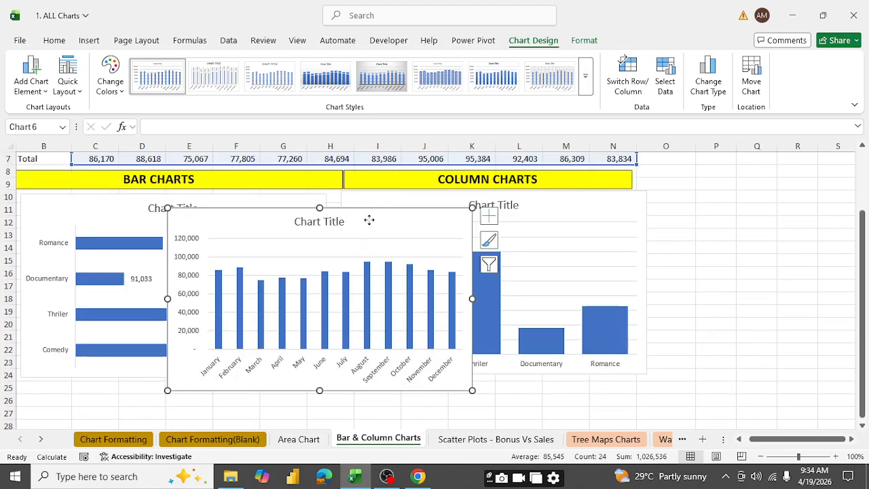
pyautogui.moveTo(368, 220); pyautogui.dragTo(225, 392)
pyautogui.scroll(-3, 283, 335)
pyautogui.scroll(-3, 376, 297)
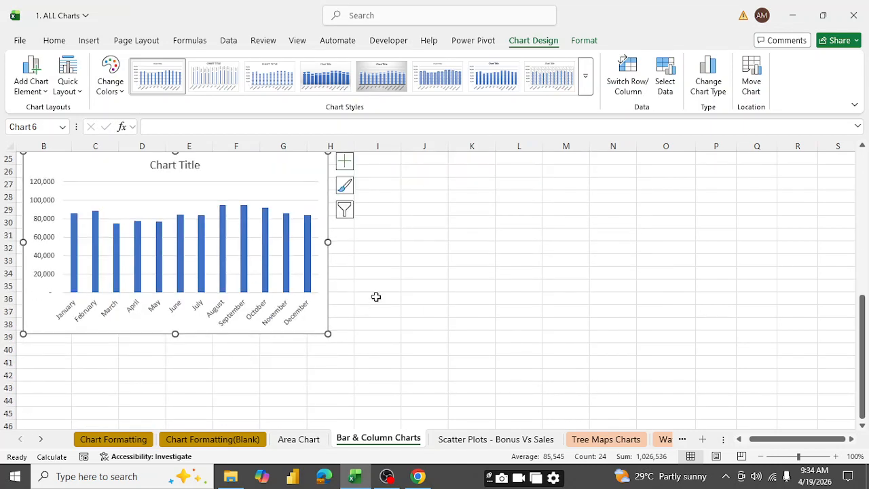
pyautogui.scroll(1, 380, 294)
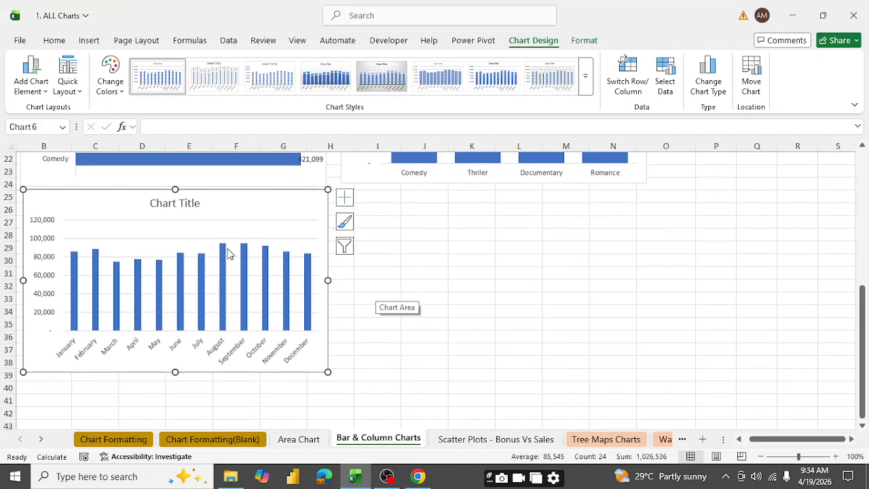
pyautogui.moveTo(225, 252)
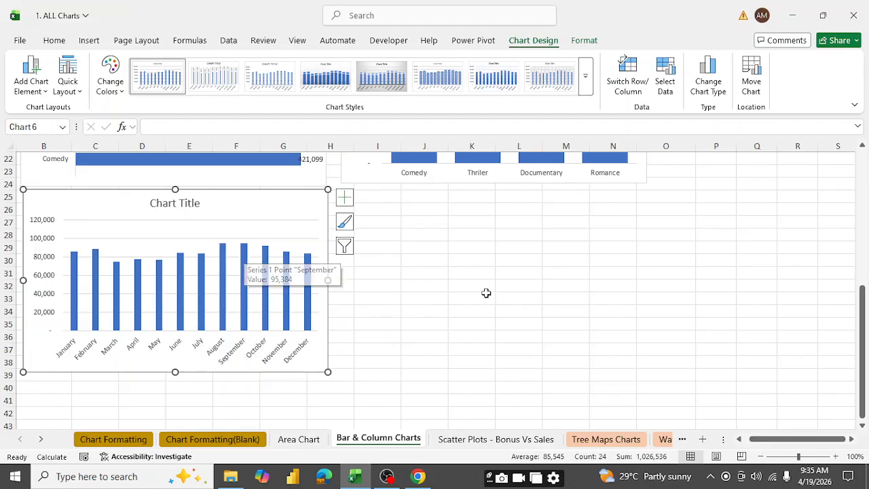
pyautogui.click(574, 272)
# Delete the horizontal gridlines from the monthly column chart.
pyautogui.scroll(1, 511, 357)
pyautogui.scroll(6, 510, 356)
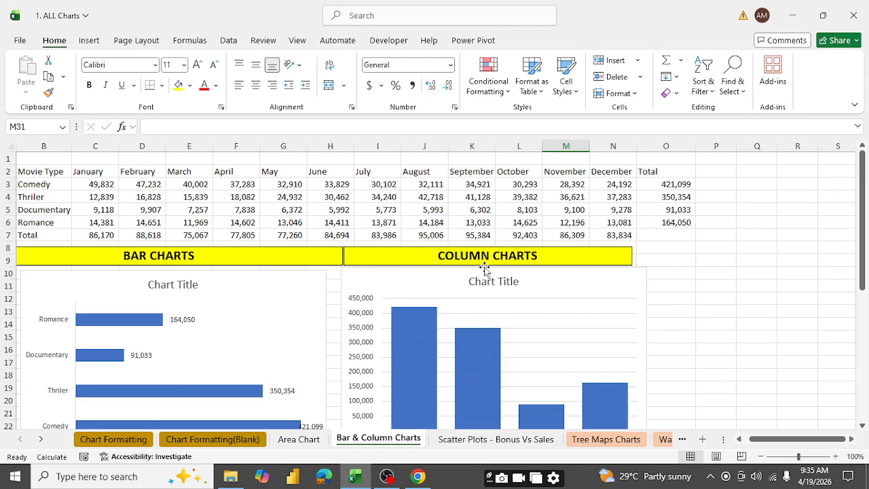
pyautogui.scroll(-7, 481, 272)
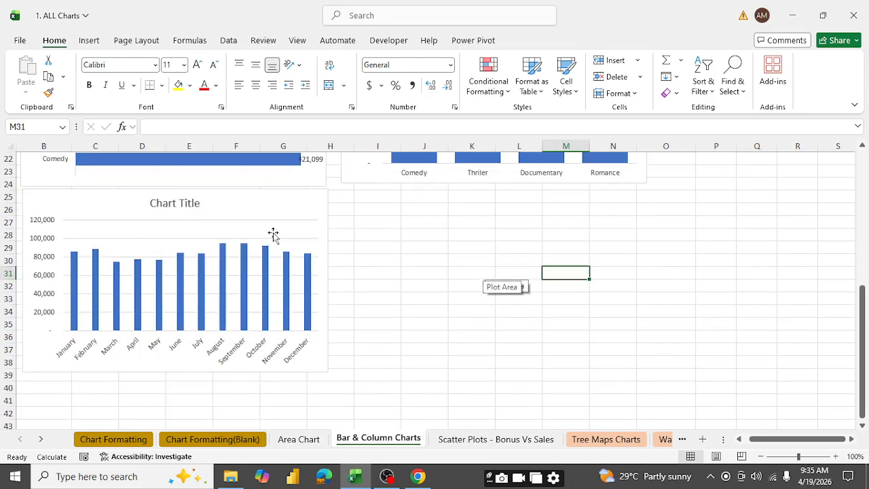
pyautogui.click(261, 243)
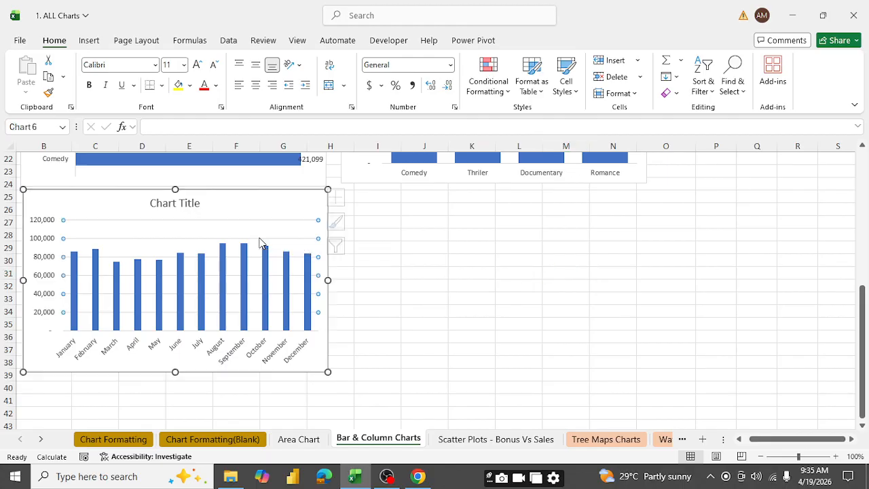
pyautogui.click(261, 232)
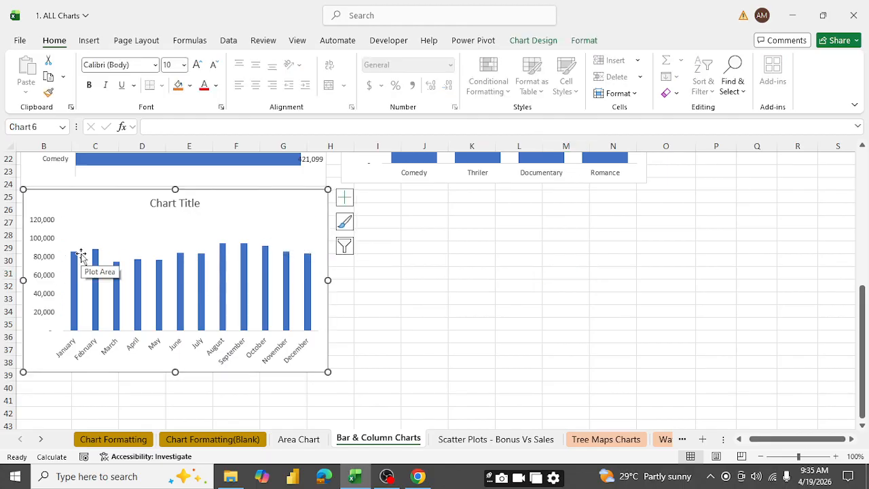
# Set the gap width of the monthly column chart's data series to 40%.
pyautogui.rightClick(295, 218)
pyautogui.click(353, 431)
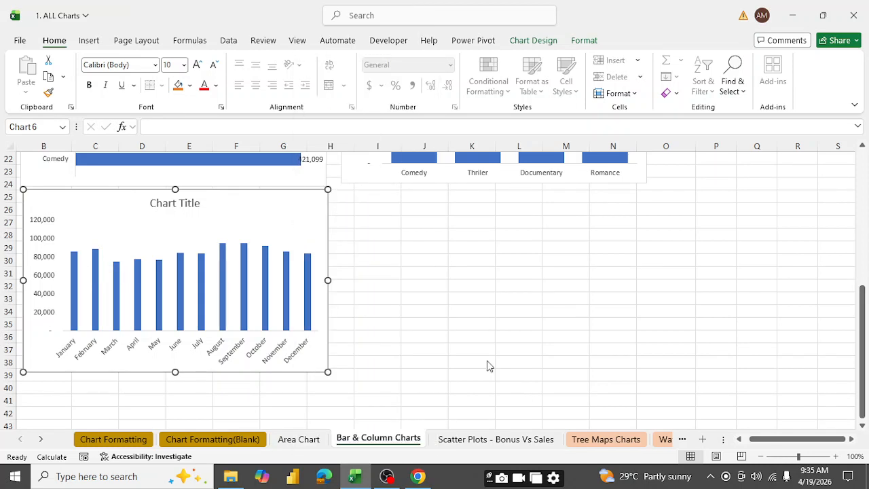
pyautogui.click(766, 215)
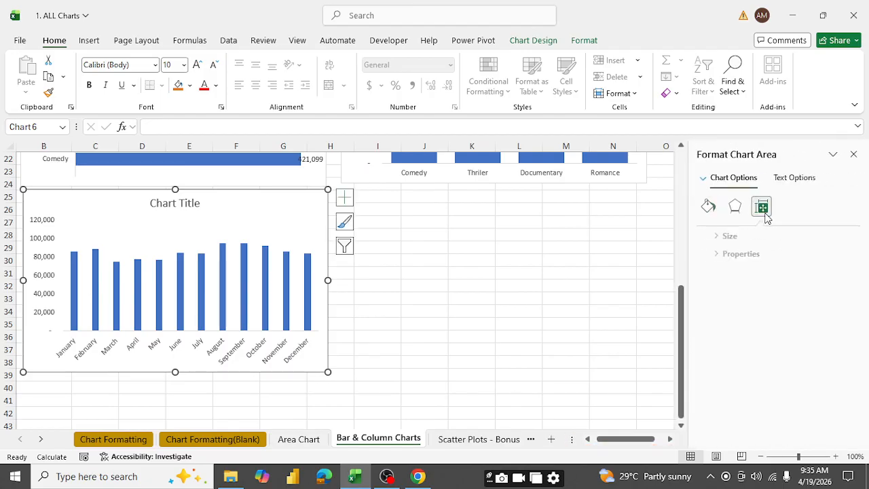
pyautogui.click(708, 237)
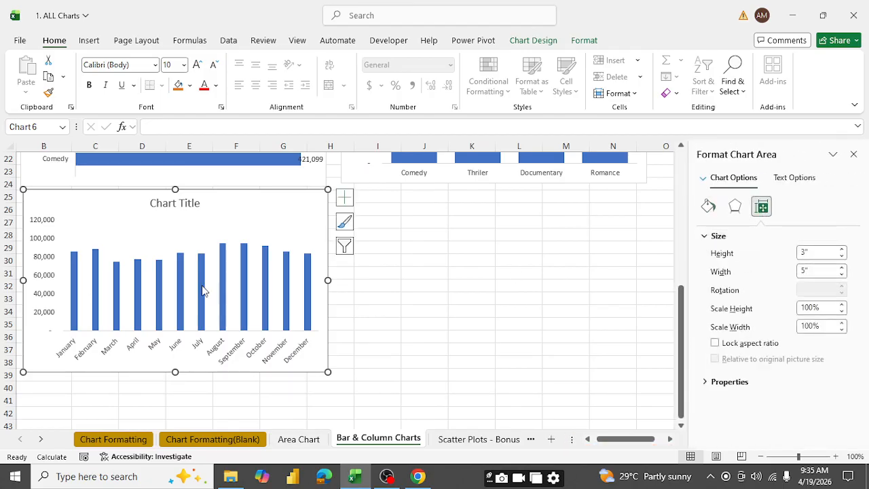
pyautogui.click(225, 251)
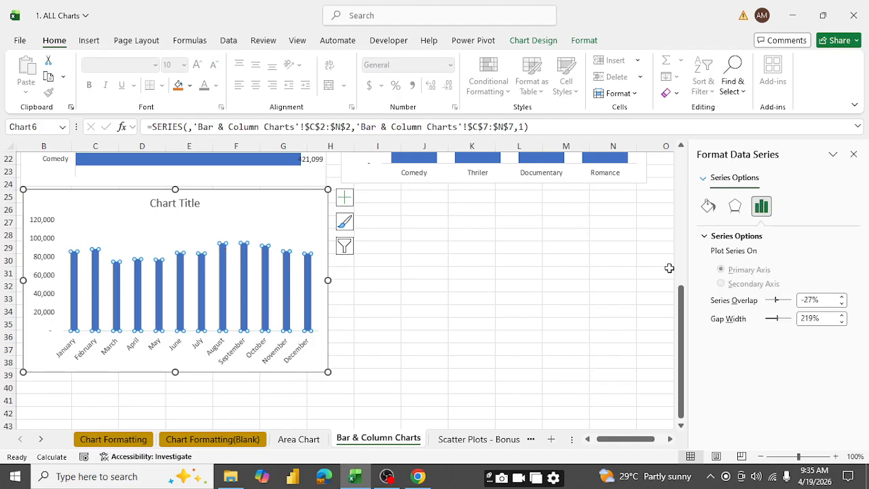
pyautogui.moveTo(814, 317); pyautogui.dragTo(758, 327)
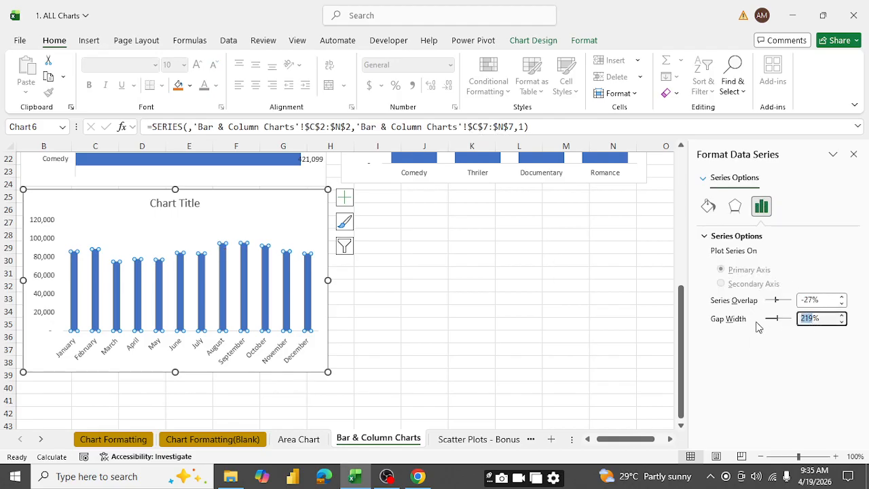
pyautogui.write('40')
pyautogui.press('Return')
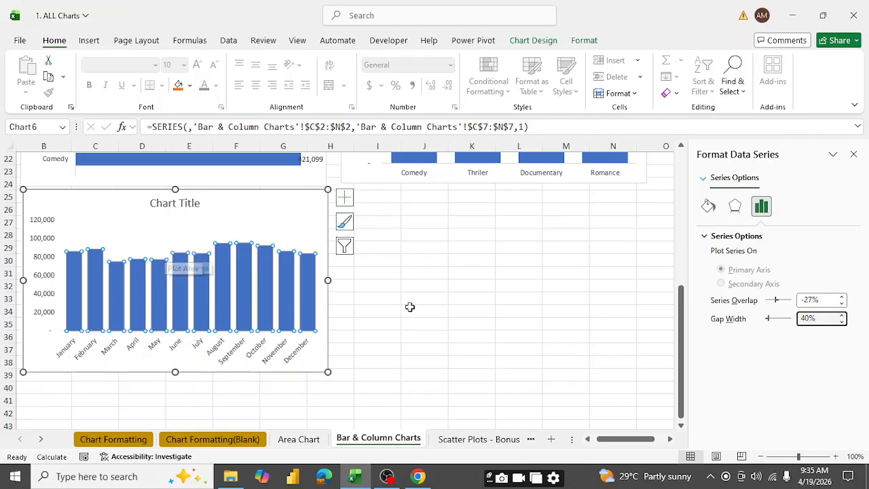
pyautogui.click(450, 321)
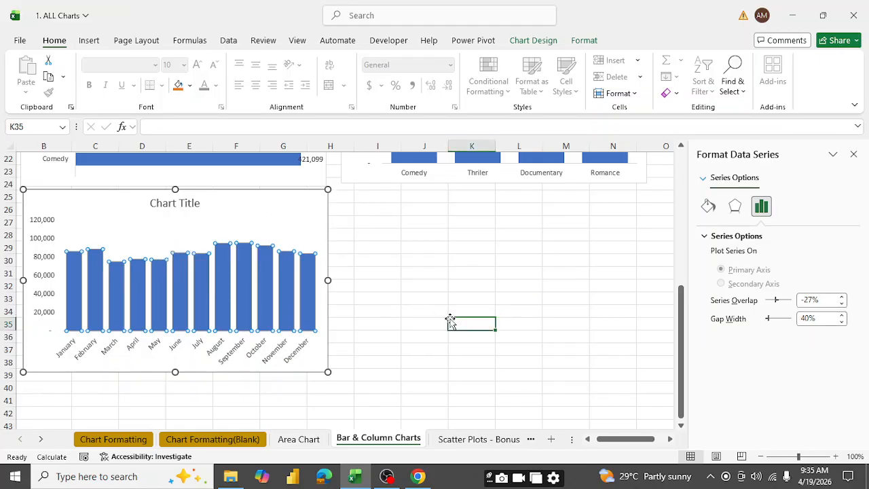
# Give the monthly chart's columns a solid fill in a lighter gold theme color, then deselect the chart.
pyautogui.click(175, 269)
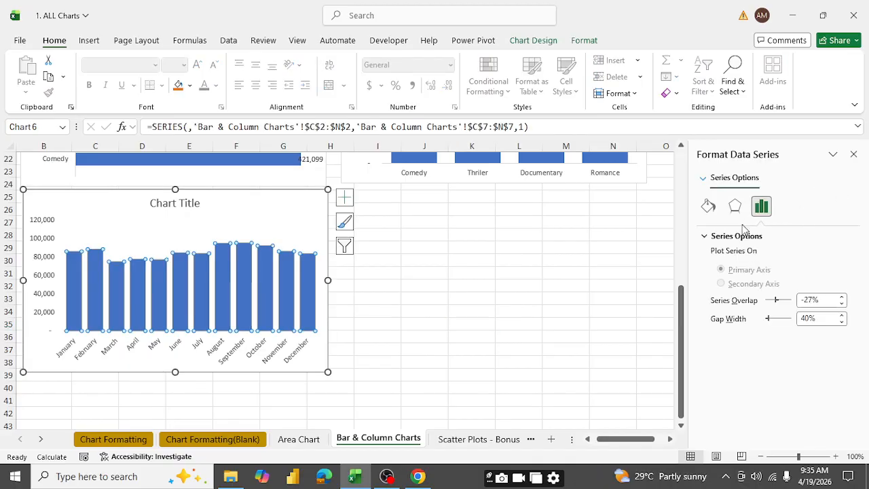
pyautogui.click(708, 206)
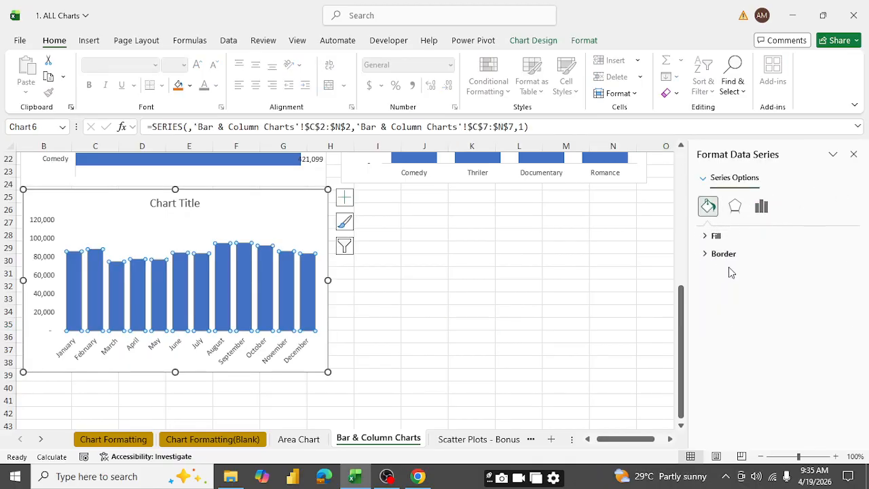
pyautogui.click(715, 237)
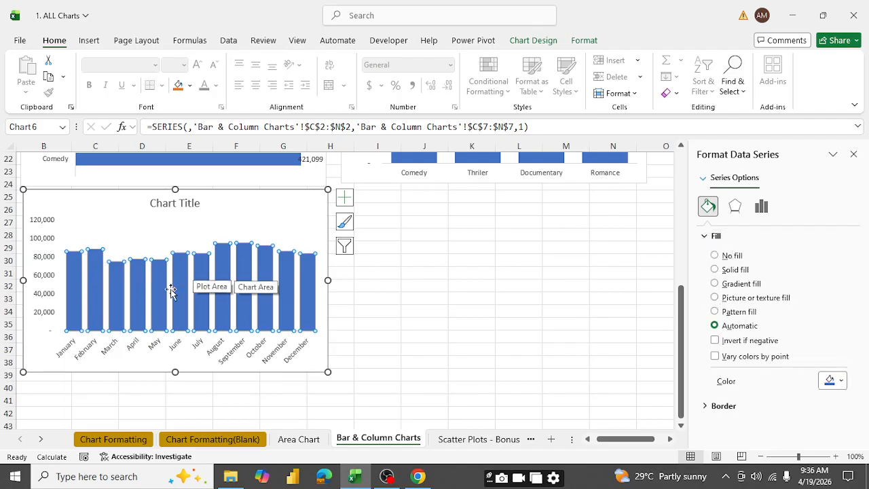
pyautogui.click(840, 381)
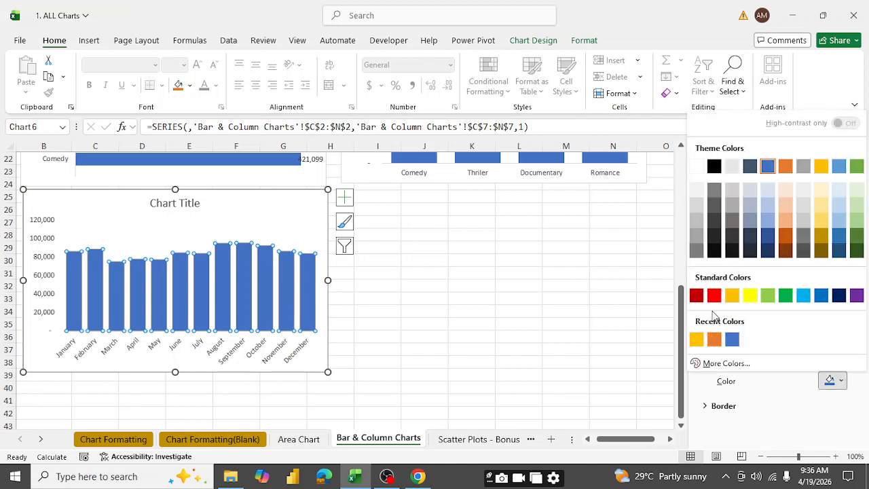
pyautogui.click(714, 338)
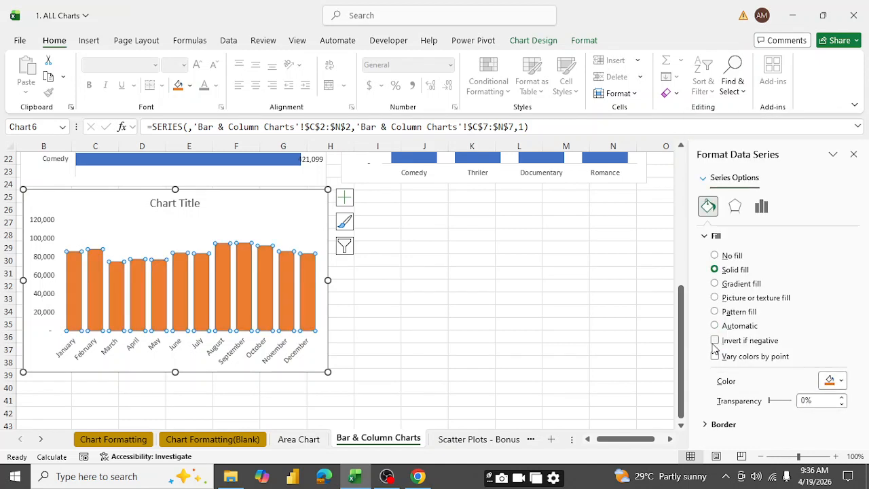
pyautogui.click(841, 381)
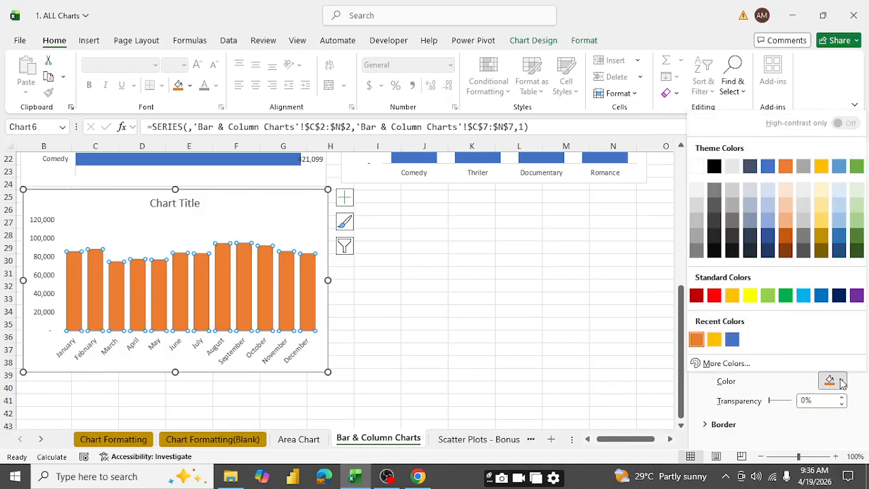
pyautogui.click(821, 223)
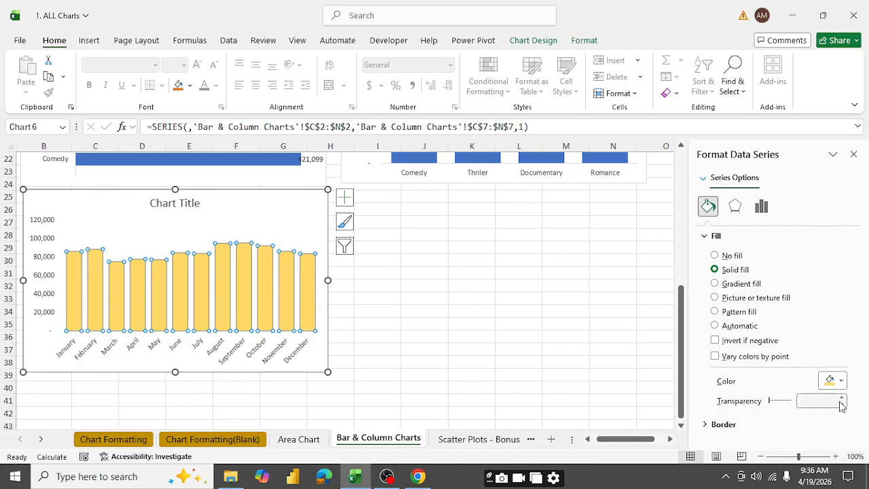
pyautogui.click(434, 317)
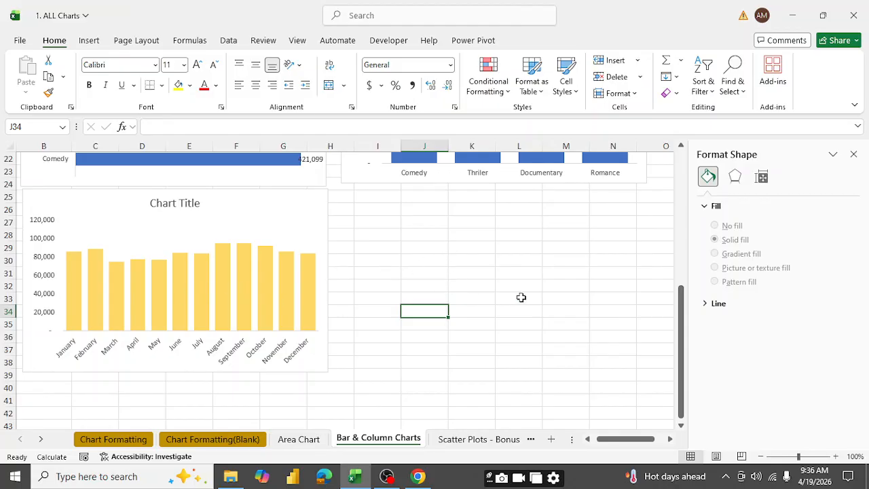
# Move the monthly column chart beneath the movie type column chart on the COLUMN CHARTS side, starting around row 25.
pyautogui.scroll(7, 521, 298)
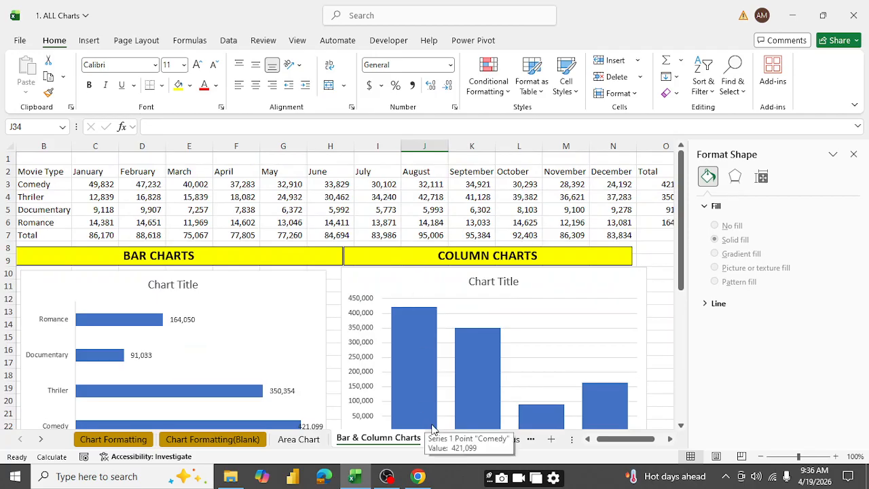
pyautogui.scroll(-7, 514, 295)
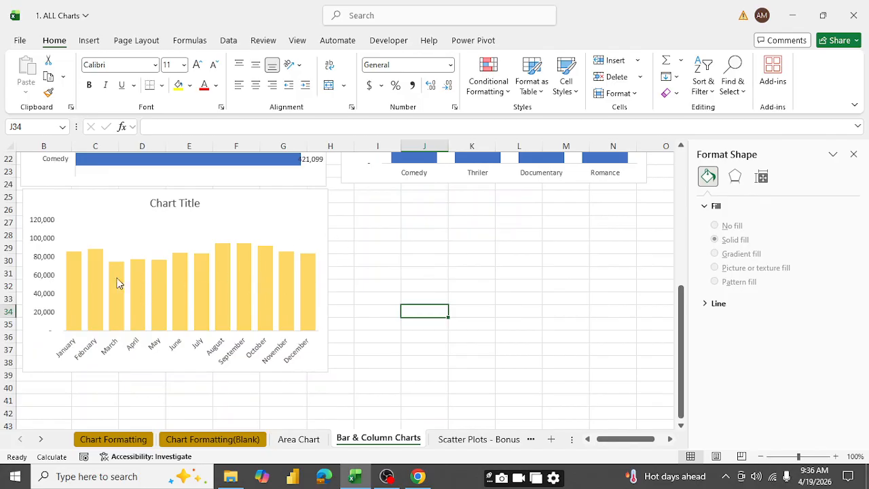
pyautogui.scroll(7, 503, 312)
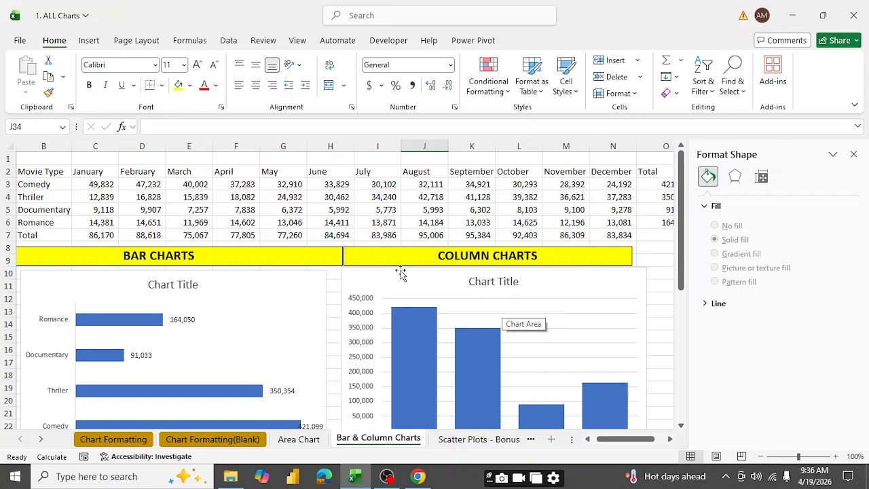
pyautogui.scroll(-7, 400, 270)
pyautogui.moveTo(213, 209); pyautogui.dragTo(532, 210)
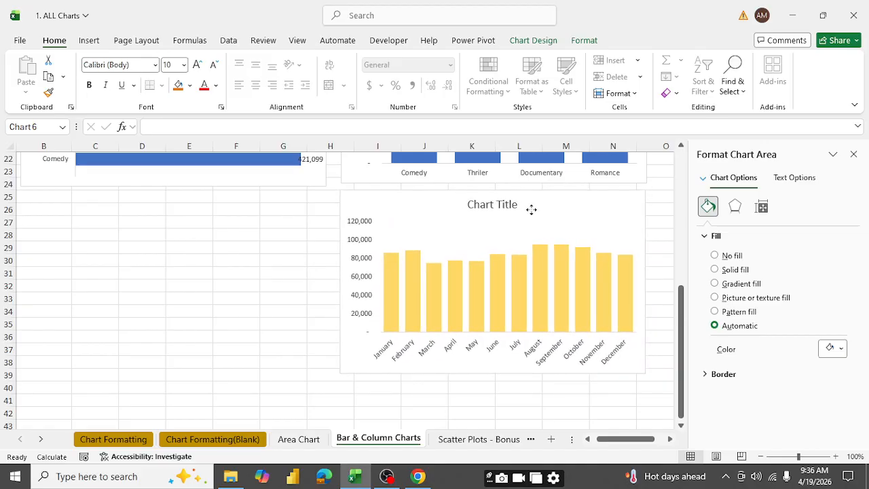
pyautogui.scroll(7, 528, 229)
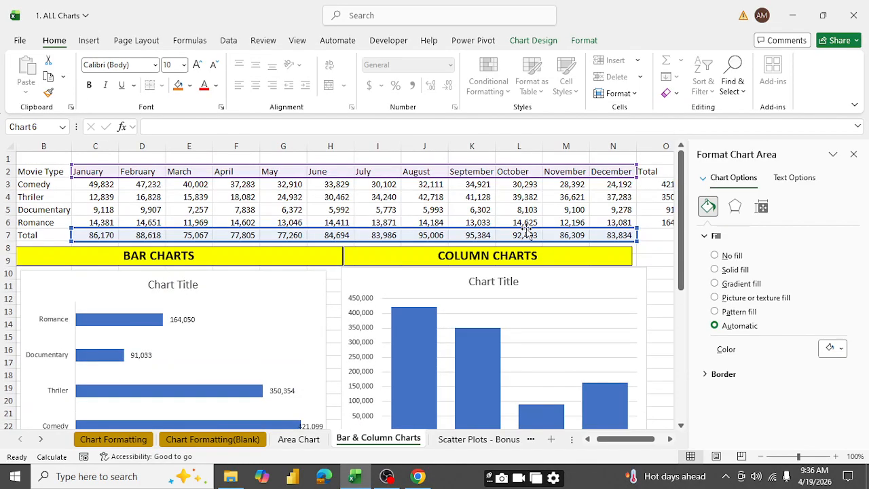
# Delete the existing Sales scatter chart from the Scatter Plots - Bonus Vs Sales sheet and close the formatting pane.
pyautogui.click(479, 440)
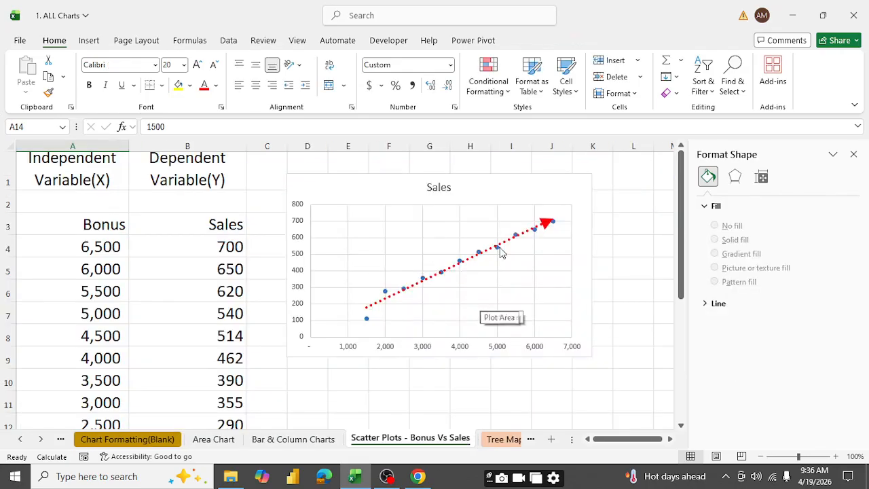
pyautogui.click(517, 186)
pyautogui.press('Delete')
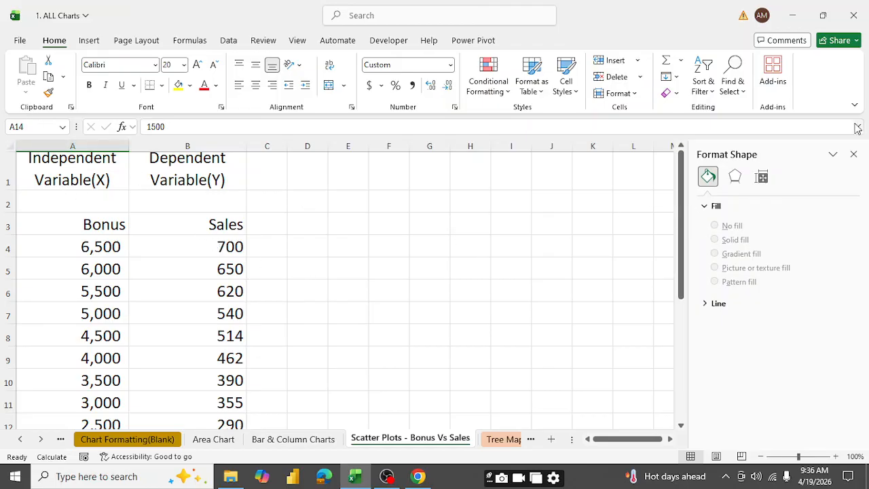
pyautogui.click(854, 155)
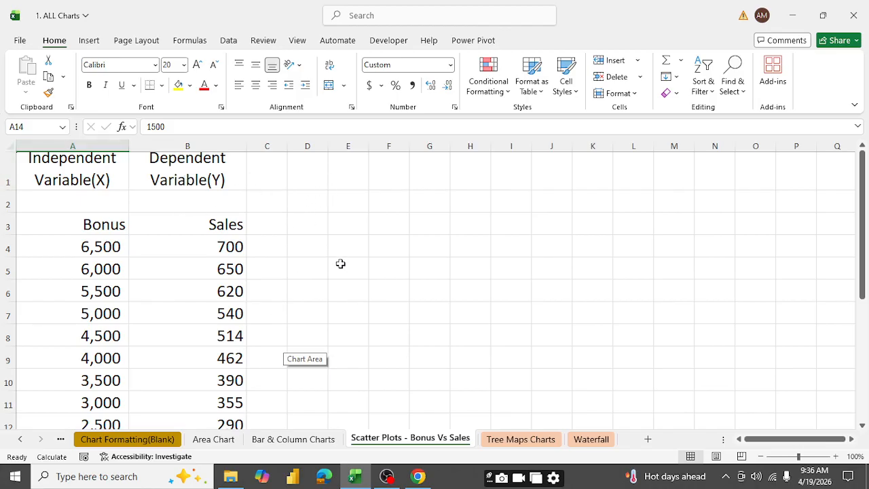
# Select the bonus and sales data in A1:B14, including the variable headers, as the source for a new chart.
pyautogui.scroll(-6, 340, 263)
pyautogui.scroll(6, 341, 259)
pyautogui.moveTo(49, 161); pyautogui.dragTo(171, 384)
pyautogui.scroll(-3, 450, 345)
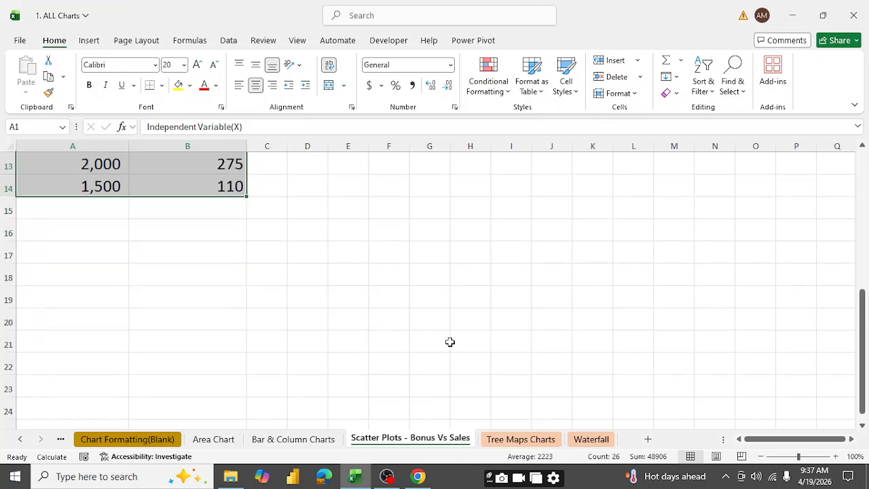
pyautogui.scroll(4, 450, 340)
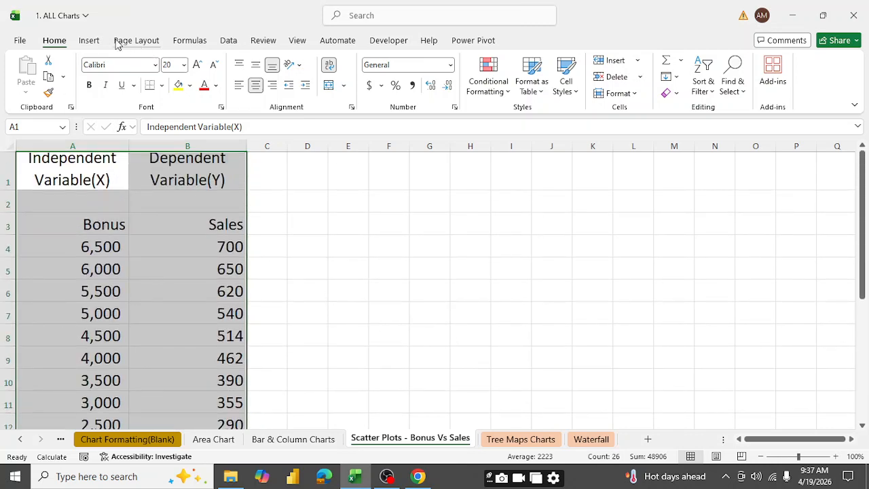
pyautogui.click(88, 42)
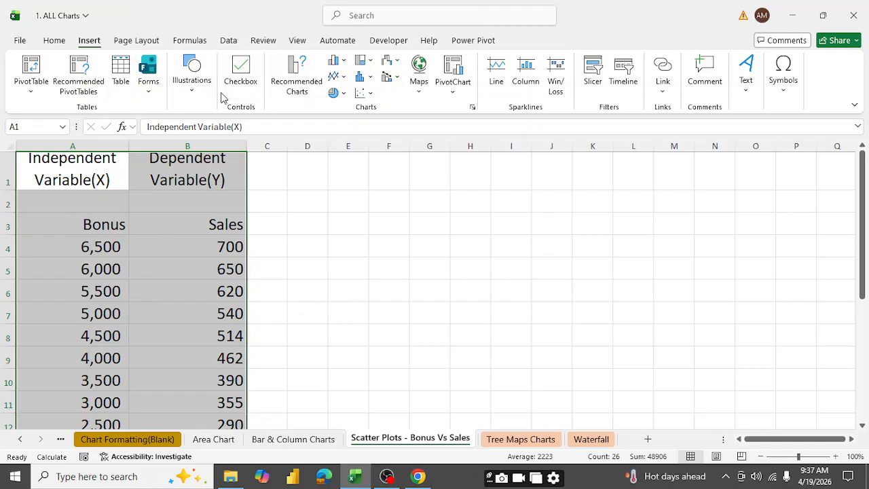
pyautogui.click(474, 109)
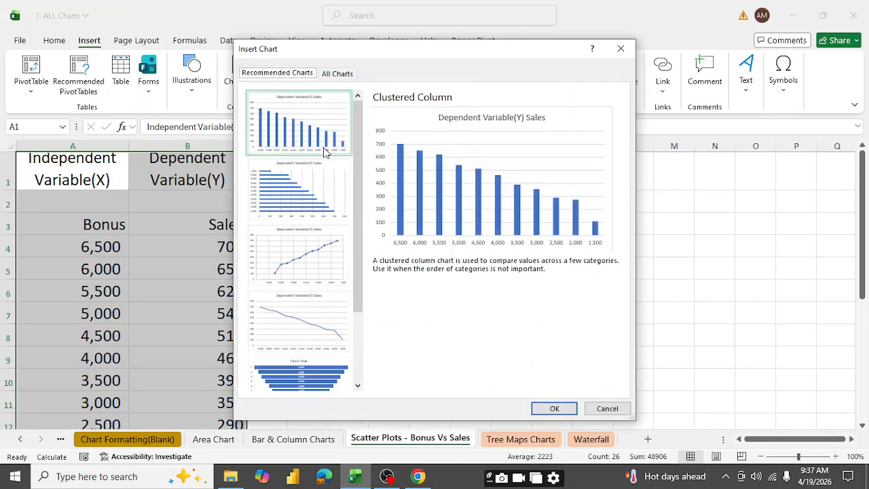
pyautogui.scroll(-3, 305, 180)
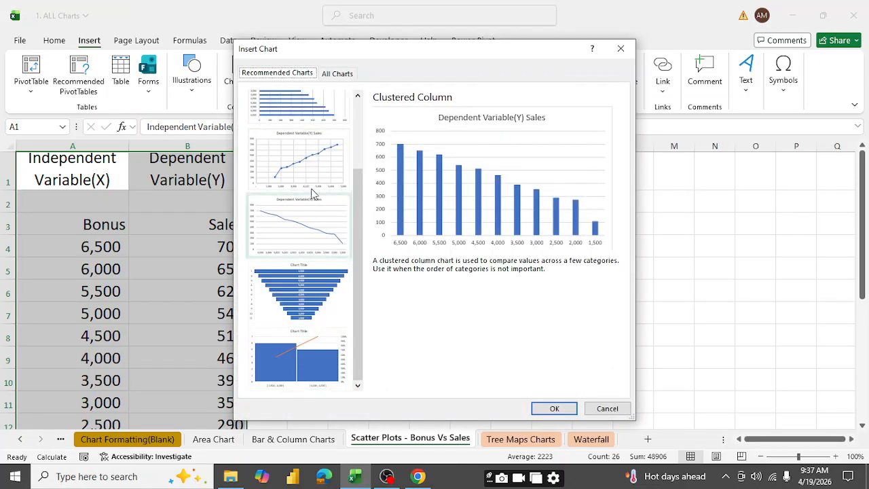
pyautogui.click(607, 409)
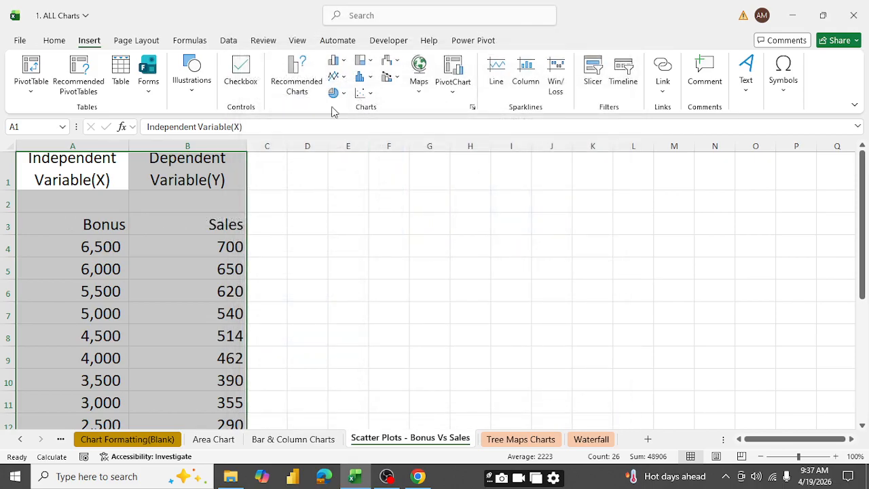
# Insert a markers-only Scatter chart from the selected bonus and sales data.
pyautogui.click(370, 95)
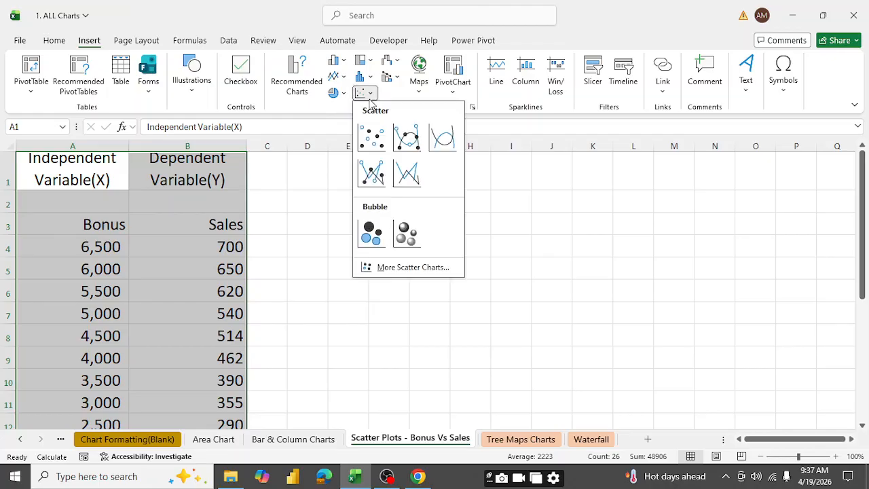
pyautogui.click(370, 146)
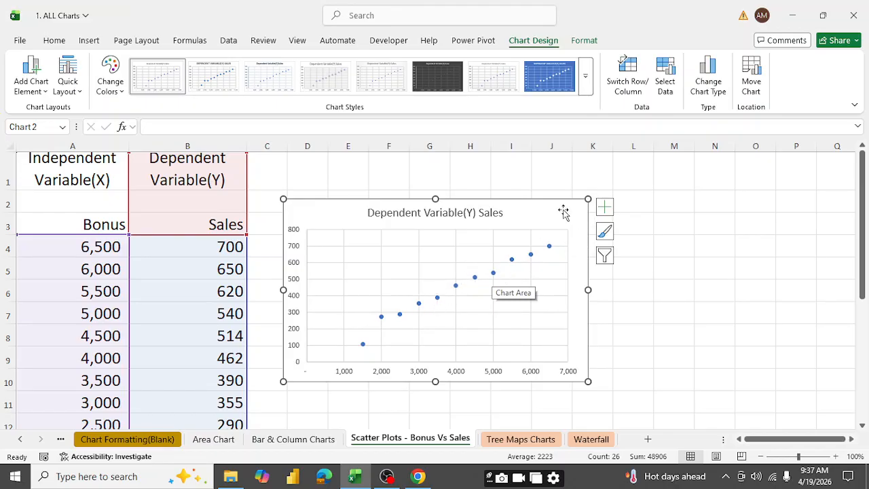
# Vary the marker fill colors by point for the Sales series in the bonus versus sales scatter chart.
pyautogui.rightClick(510, 253)
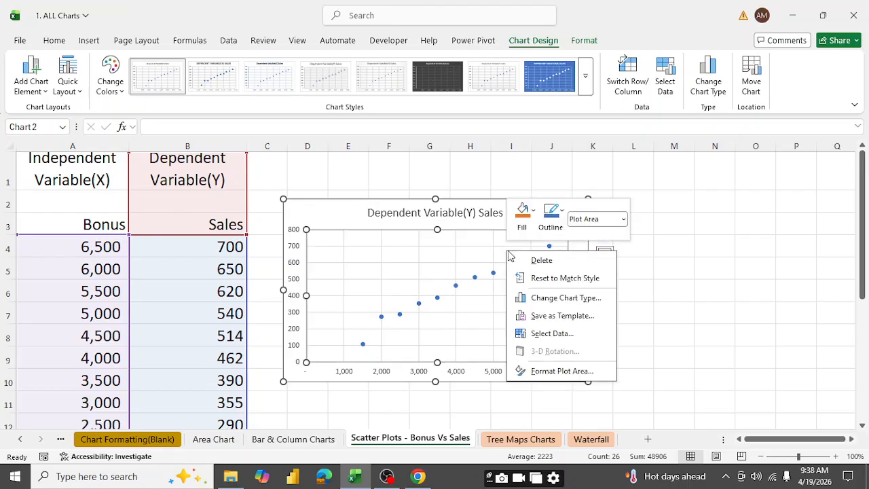
pyautogui.click(563, 371)
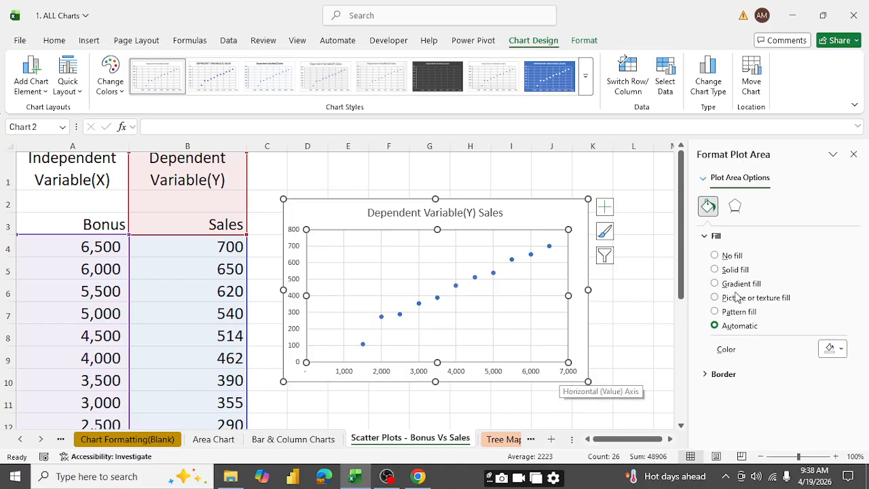
pyautogui.click(513, 259)
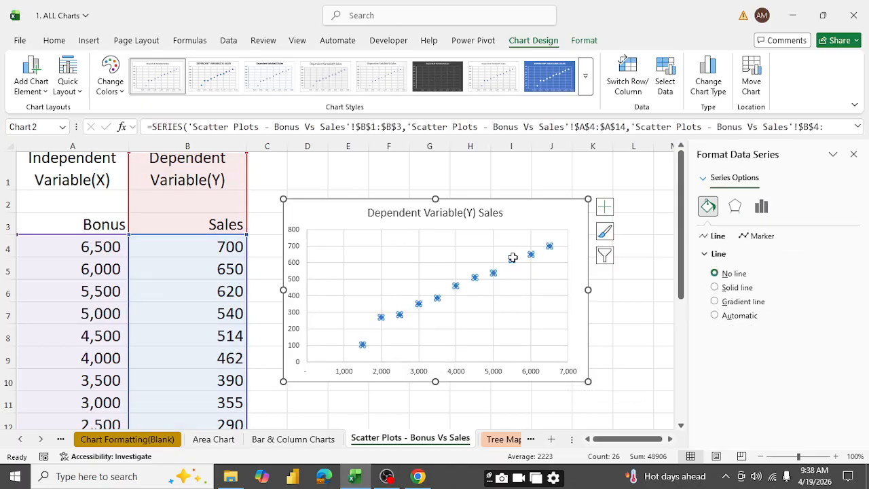
pyautogui.click(757, 235)
pyautogui.scroll(-5, 747, 343)
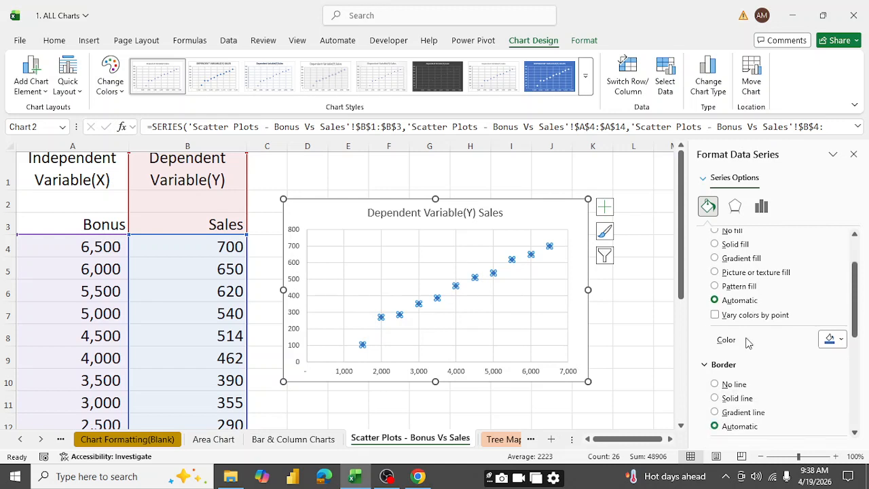
pyautogui.scroll(5, 746, 342)
pyautogui.click(715, 315)
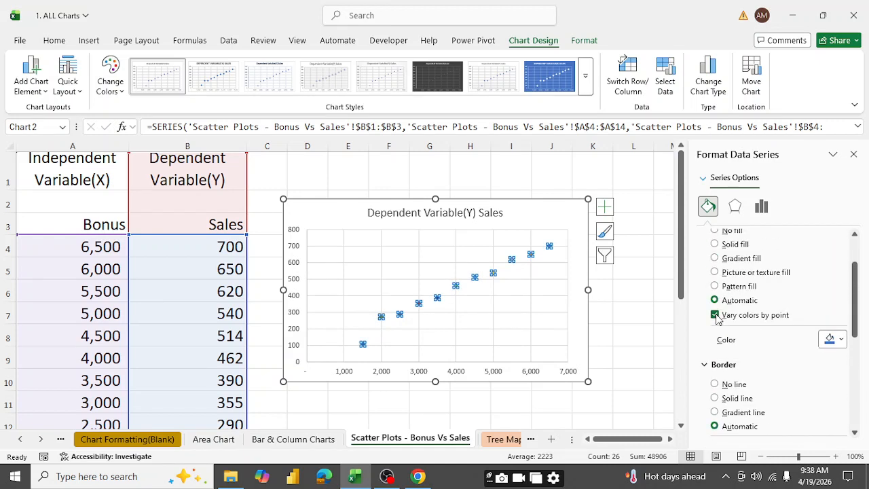
pyautogui.click(548, 324)
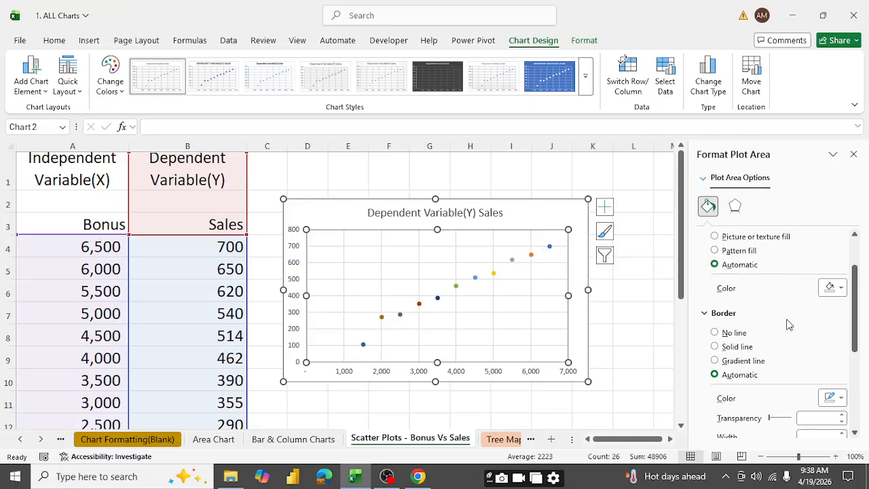
# Delete both the horizontal and the vertical major gridlines from the scatter chart.
pyautogui.click(507, 295)
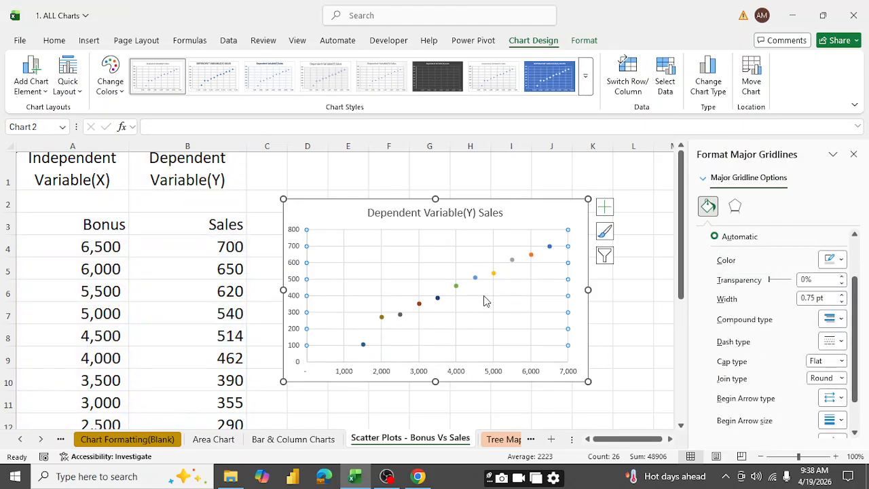
pyautogui.press('Escape')
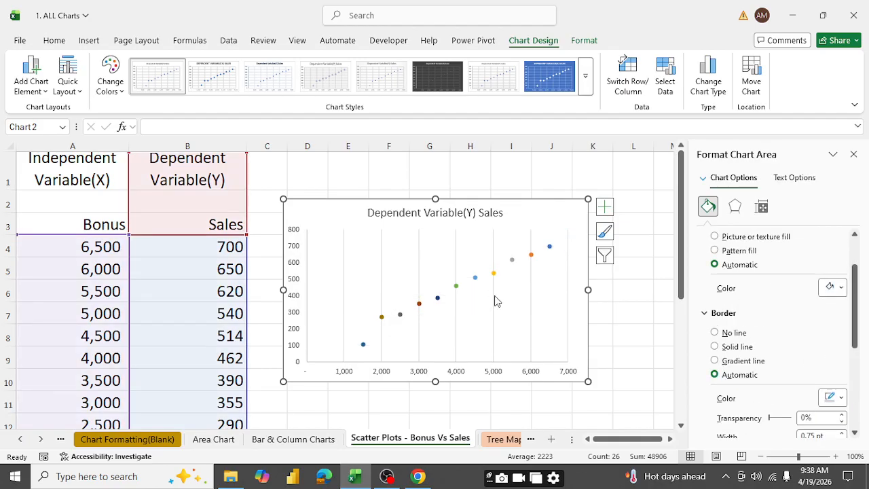
pyautogui.click(495, 301)
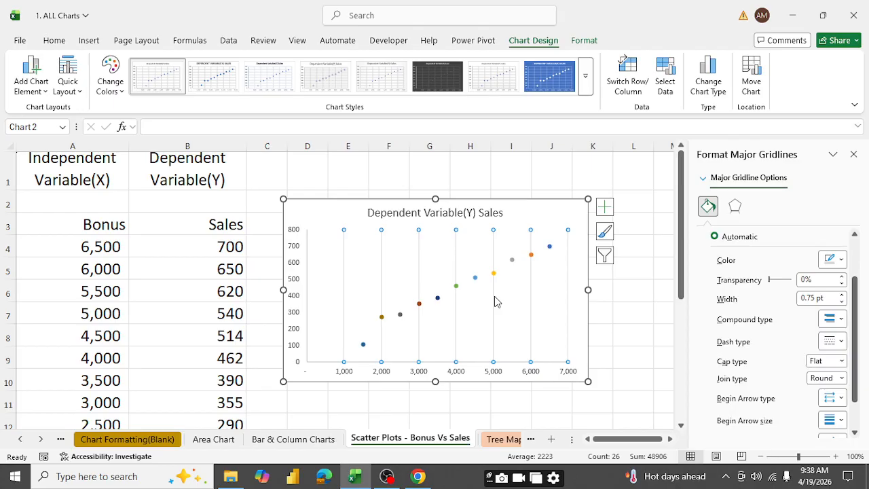
pyautogui.press('Delete')
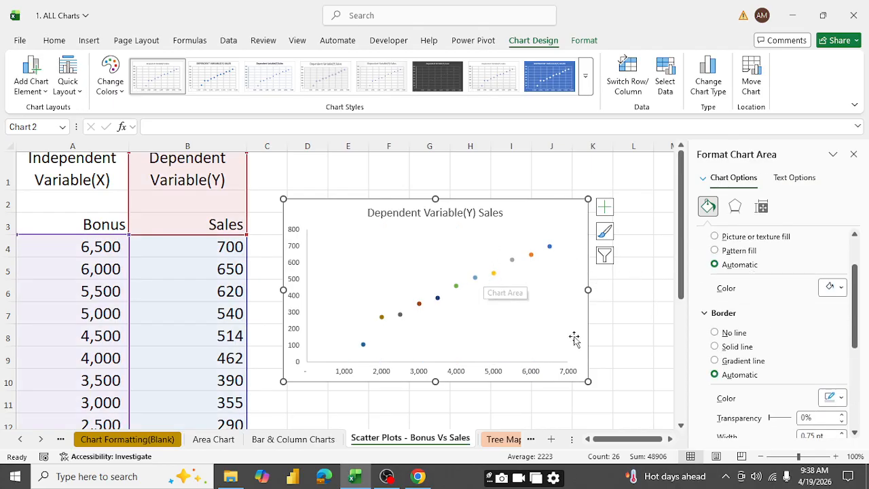
# Examine the scatter series' line, marker, fill, border and effects formatting options, along with the plot area's available commands.
pyautogui.rightClick(506, 302)
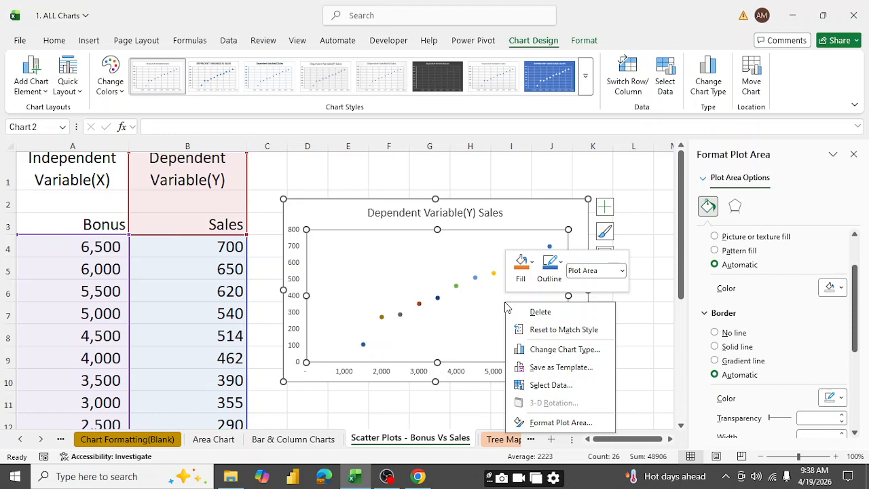
pyautogui.click(465, 320)
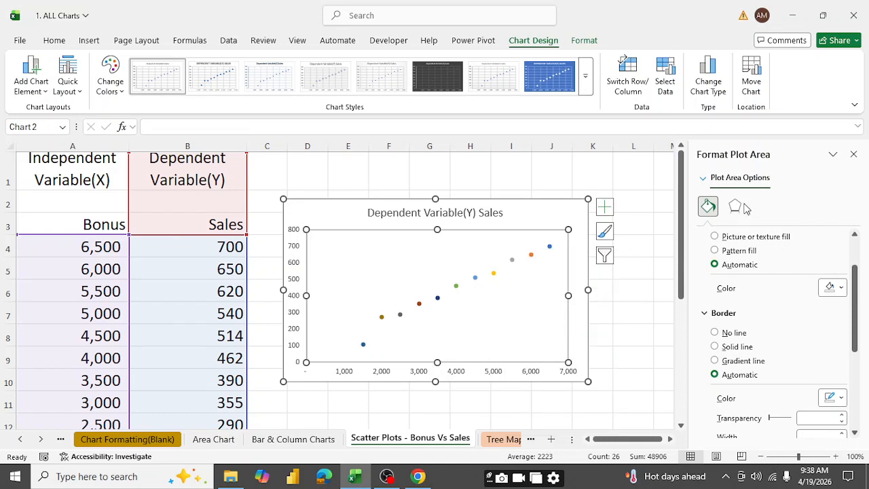
pyautogui.click(475, 277)
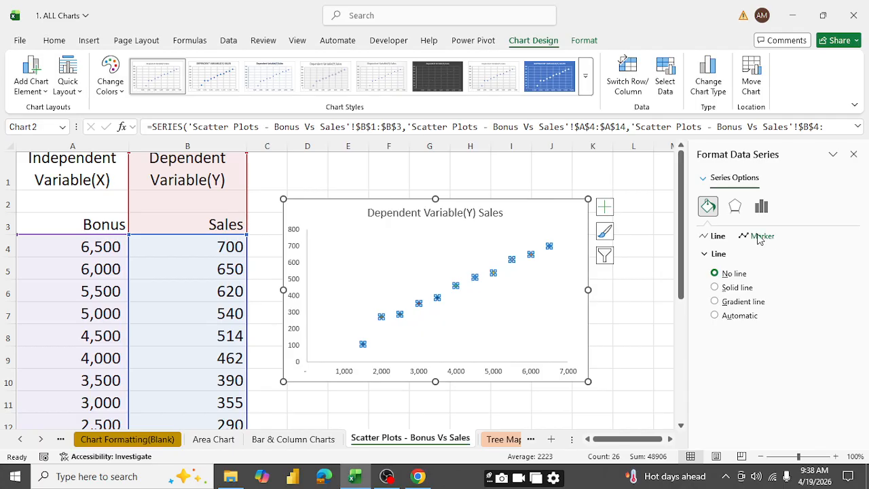
pyautogui.click(759, 236)
pyautogui.scroll(-3, 760, 328)
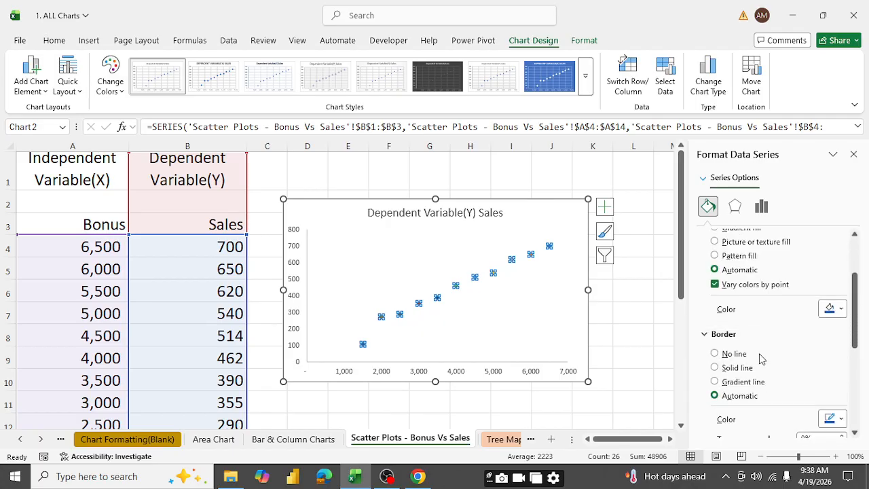
pyautogui.scroll(-5, 760, 358)
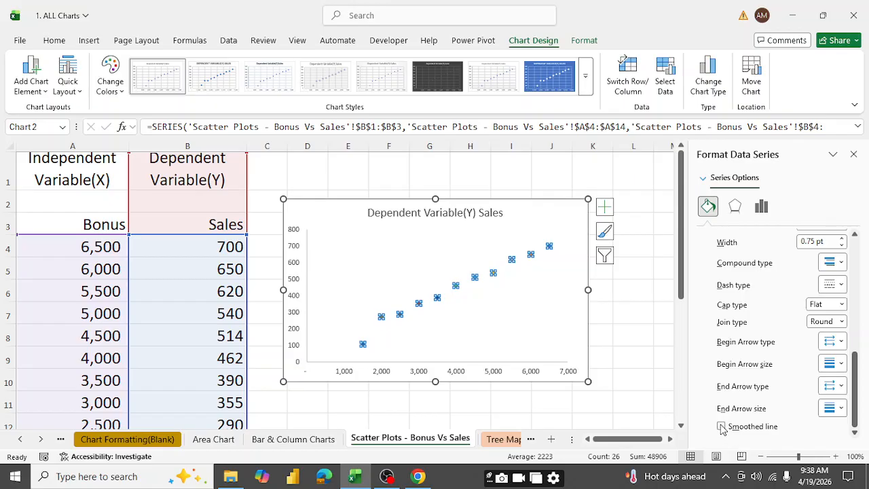
pyautogui.scroll(8, 771, 341)
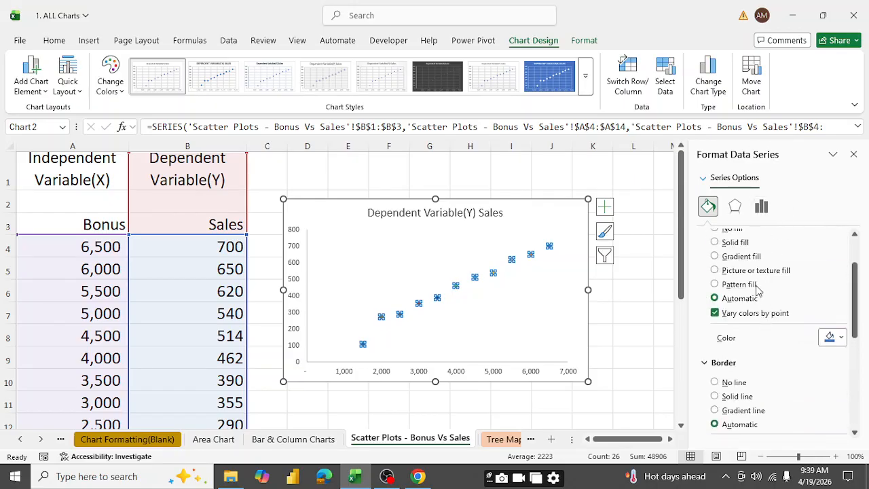
pyautogui.scroll(2, 757, 289)
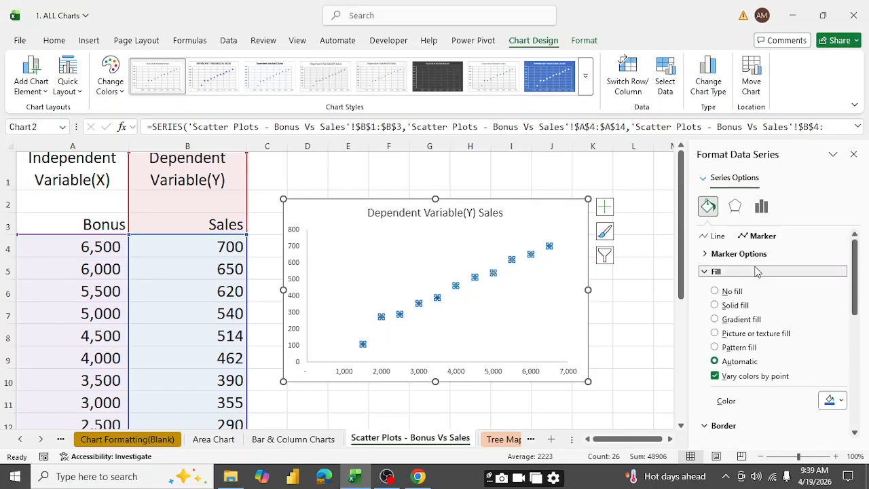
pyautogui.click(711, 236)
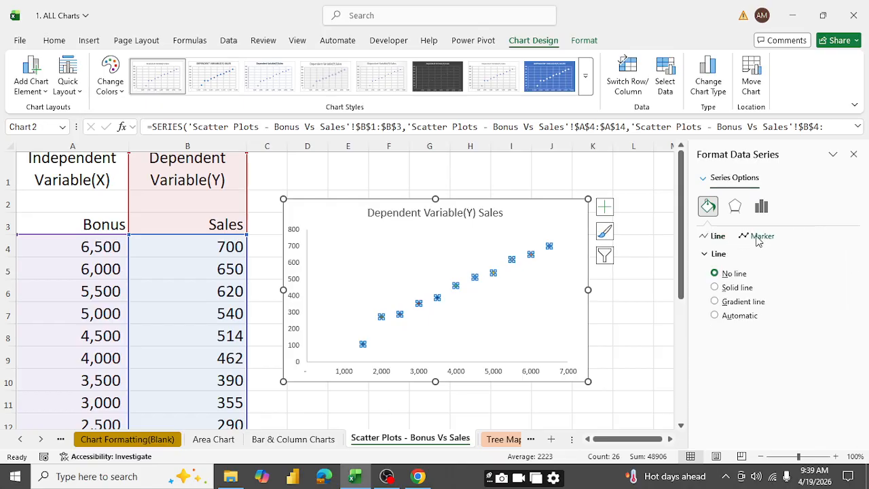
pyautogui.click(758, 238)
pyautogui.click(709, 254)
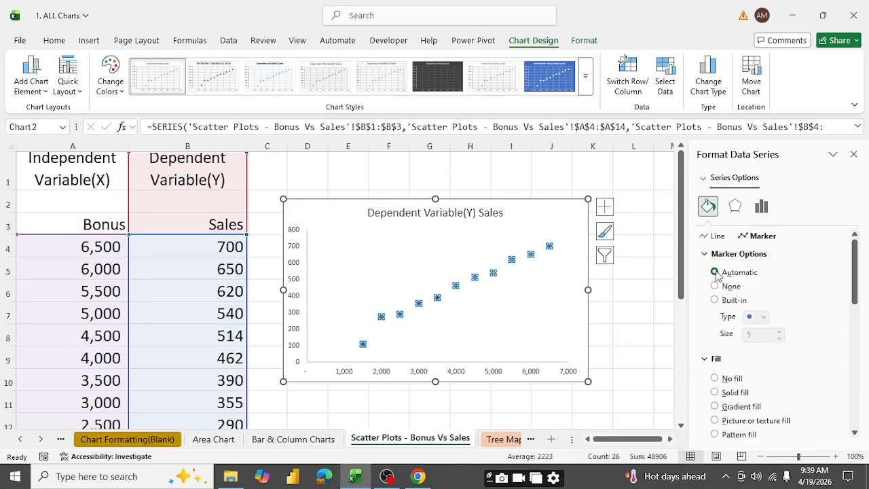
pyautogui.scroll(-2, 725, 299)
pyautogui.scroll(2, 768, 297)
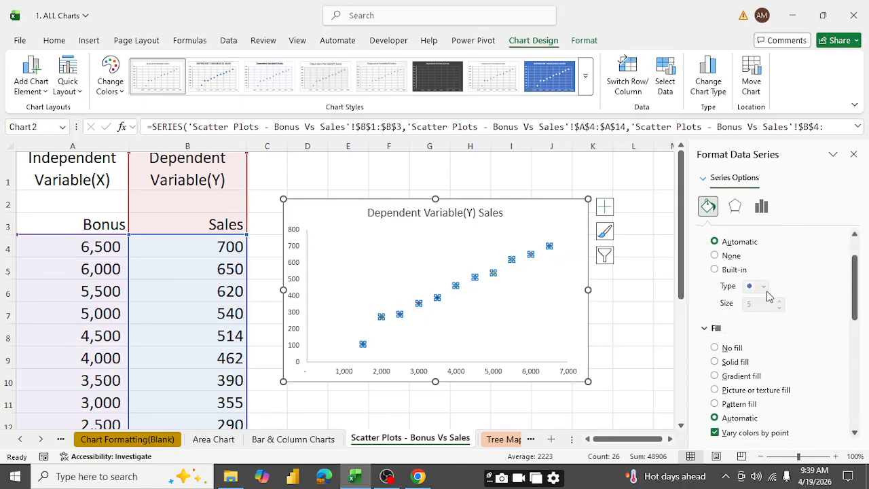
pyautogui.click(763, 207)
pyautogui.click(737, 209)
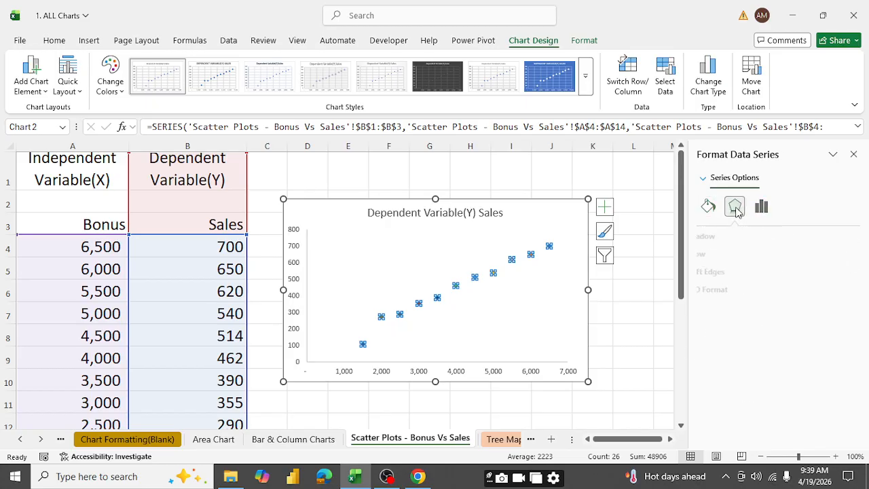
pyautogui.click(708, 208)
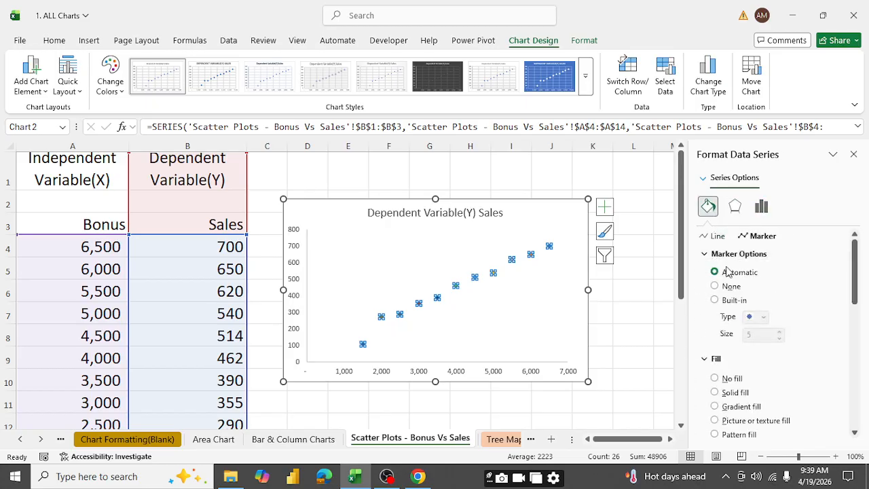
pyautogui.scroll(-6, 760, 349)
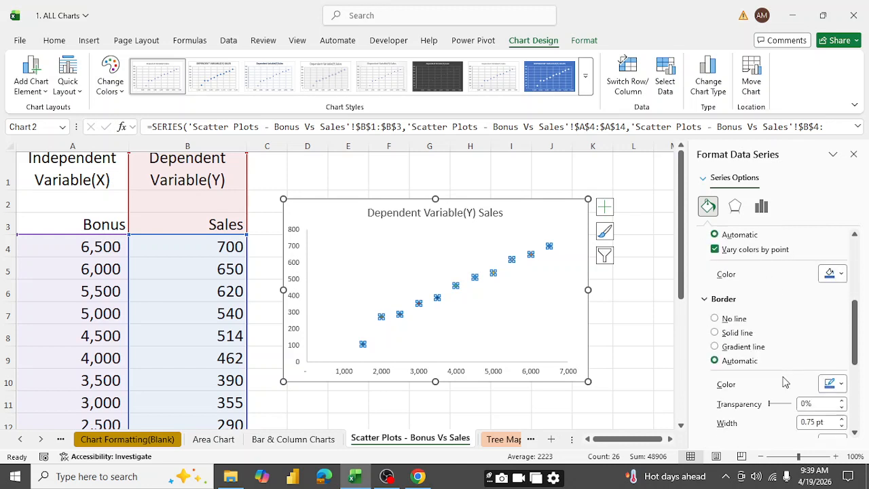
pyautogui.scroll(-4, 764, 365)
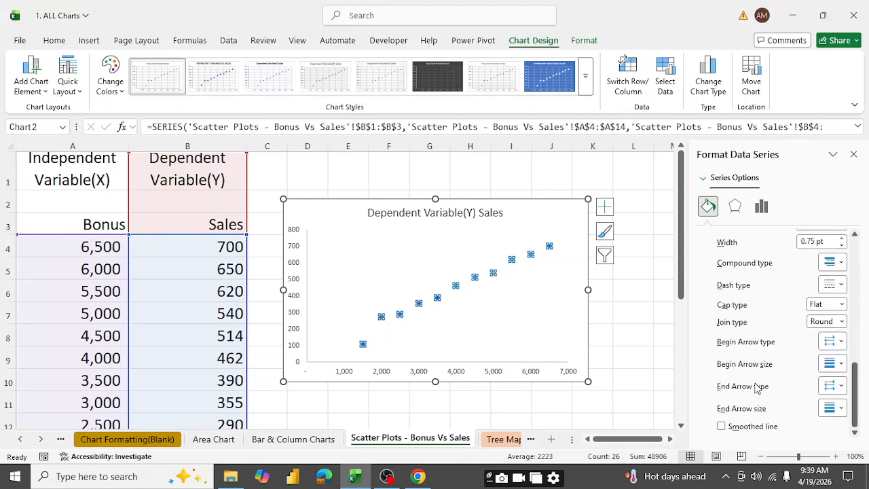
pyautogui.click(521, 318)
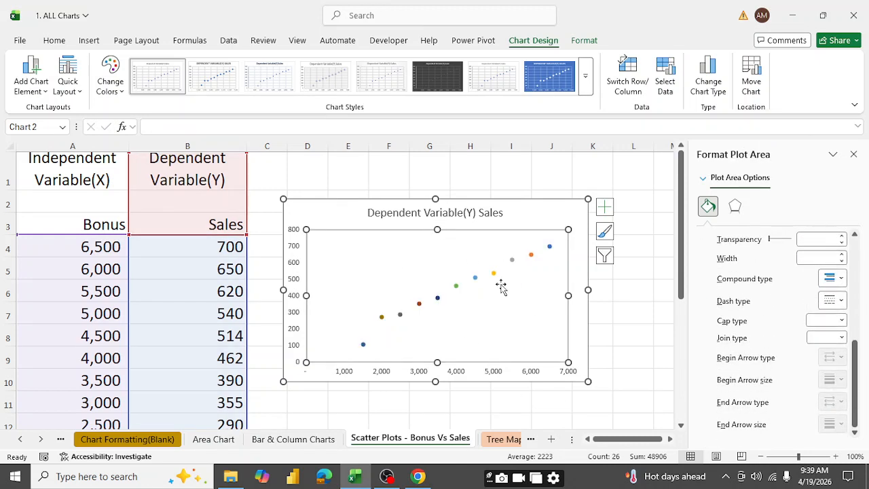
pyautogui.rightClick(502, 289)
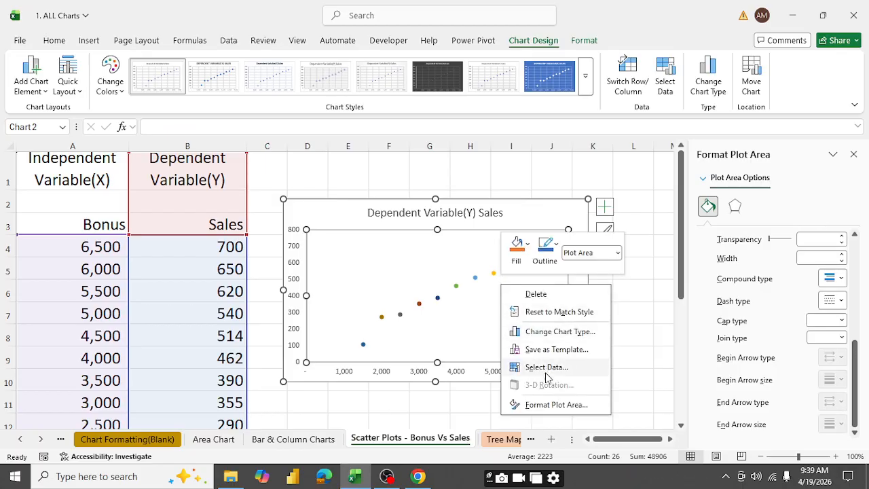
pyautogui.click(466, 318)
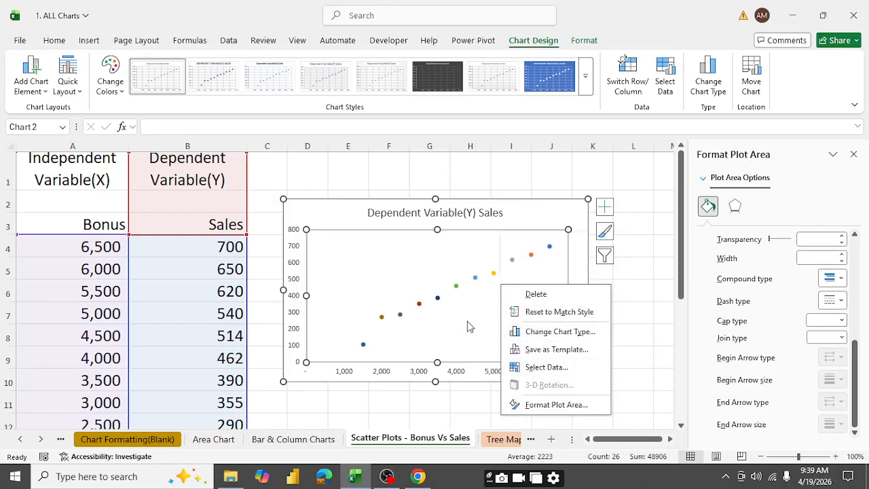
# Add a trendline to the scatter chart and view the available trendline types.
pyautogui.click(604, 206)
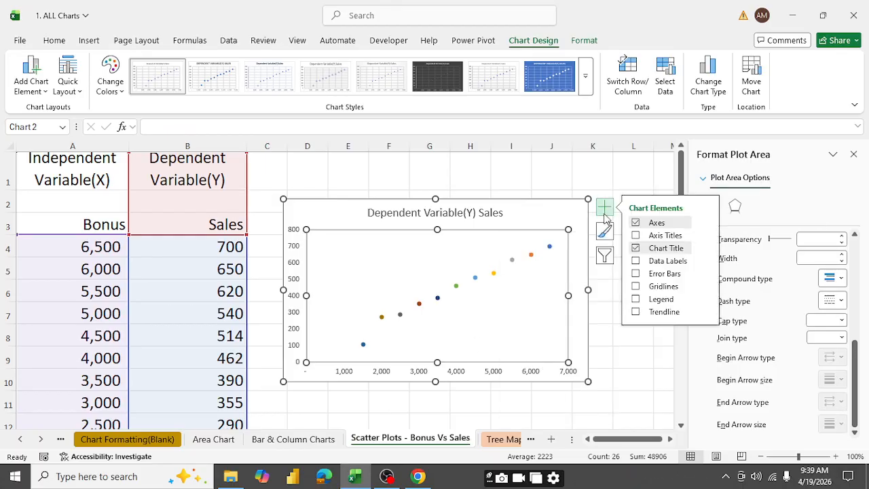
pyautogui.click(636, 313)
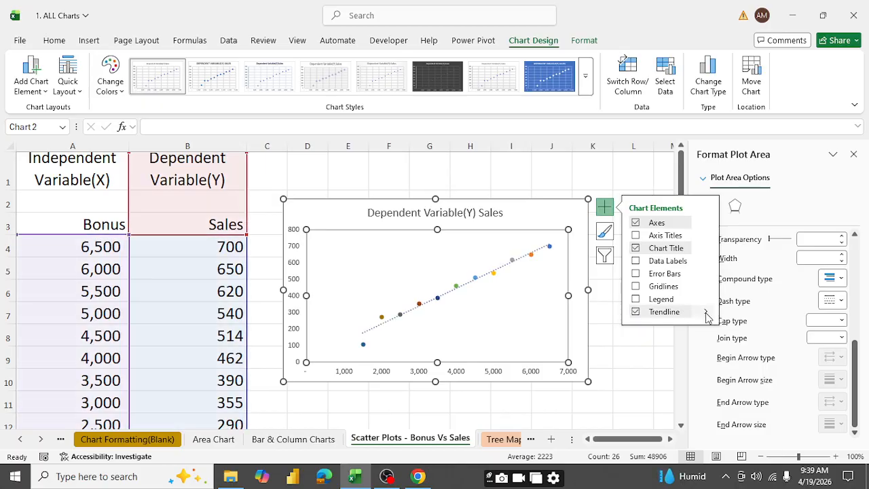
pyautogui.click(706, 312)
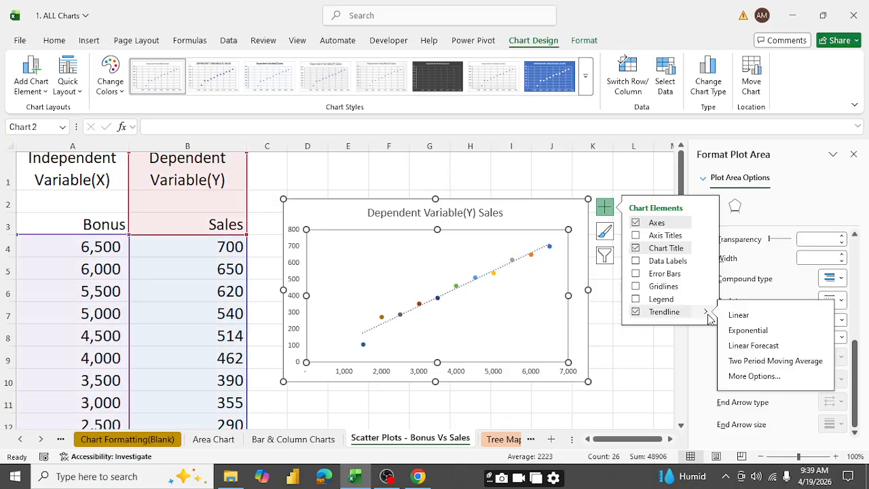
pyautogui.click(605, 206)
pyautogui.click(601, 202)
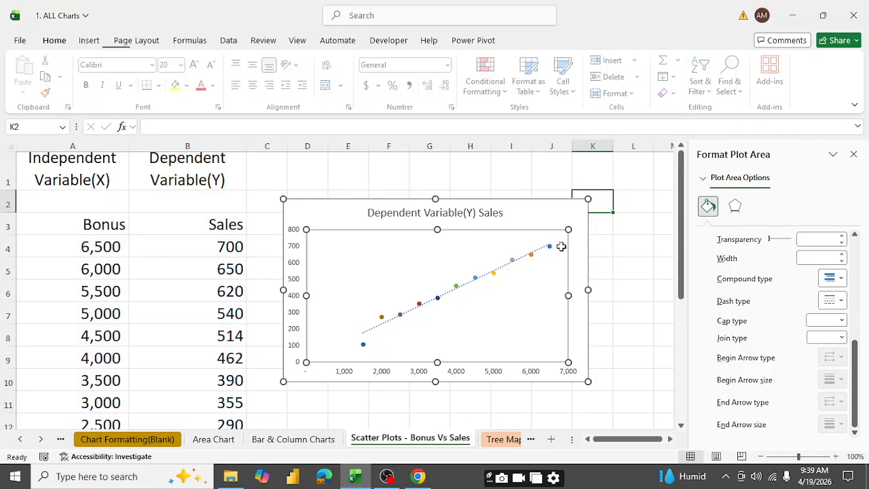
# Review the trendline's type and line options, and give its end an arrowhead through the End Arrow type setting.
pyautogui.click(502, 270)
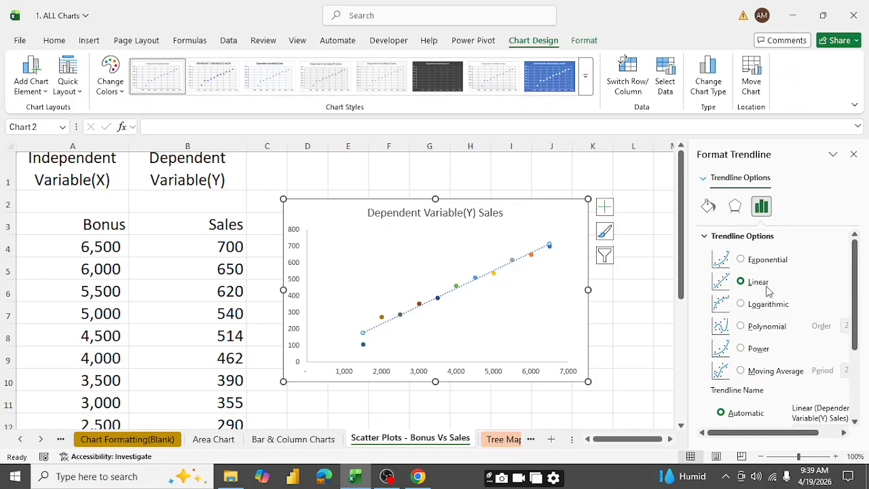
pyautogui.scroll(-5, 769, 355)
pyautogui.scroll(5, 767, 356)
pyautogui.click(710, 211)
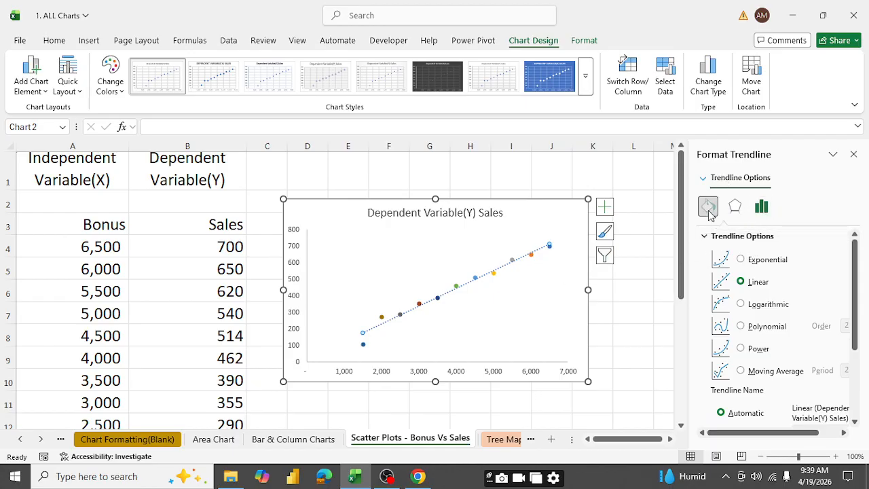
pyautogui.scroll(-3, 773, 337)
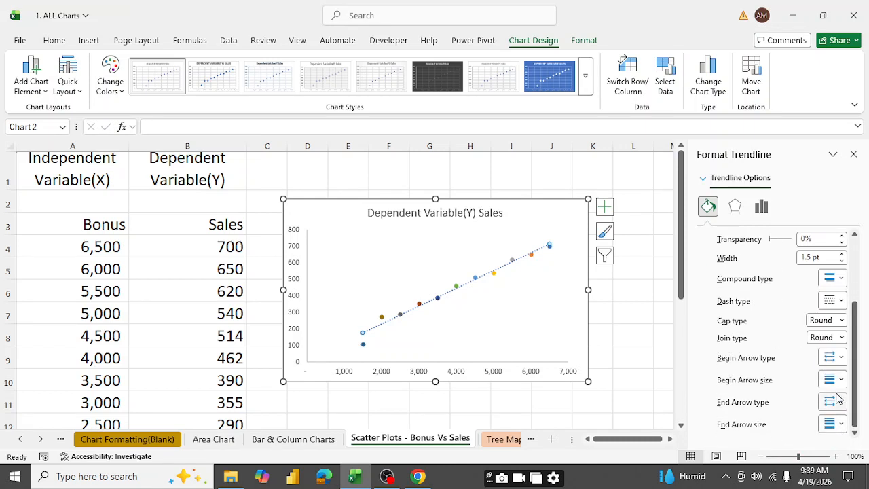
pyautogui.click(835, 401)
pyautogui.click(835, 422)
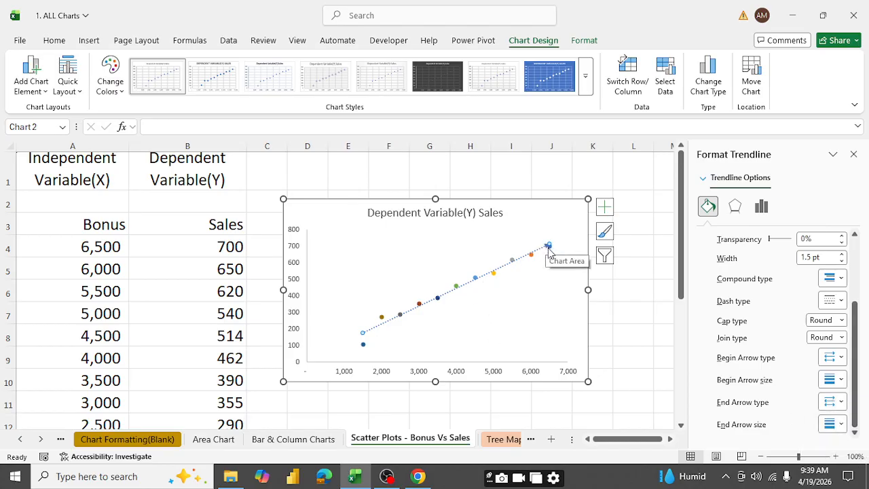
# Set the scatter chart trendline's width to 2.75 pt and close the formatting pane.
pyautogui.click(812, 259)
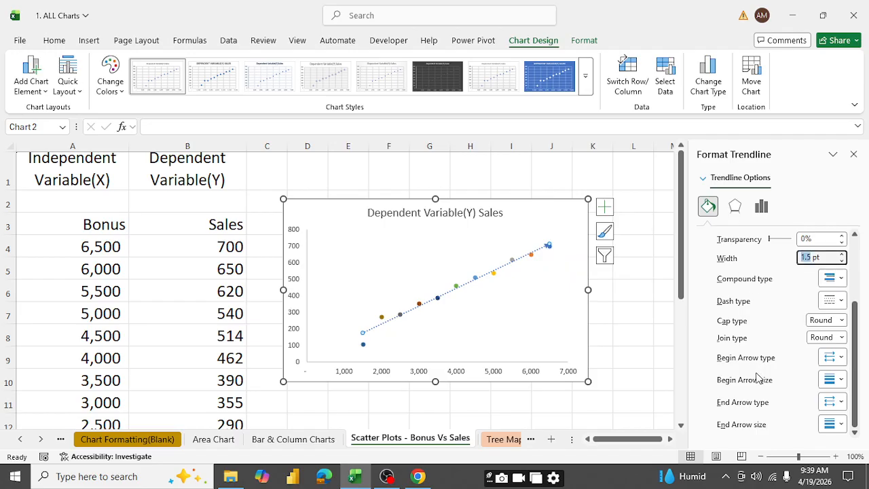
pyautogui.write('2.')
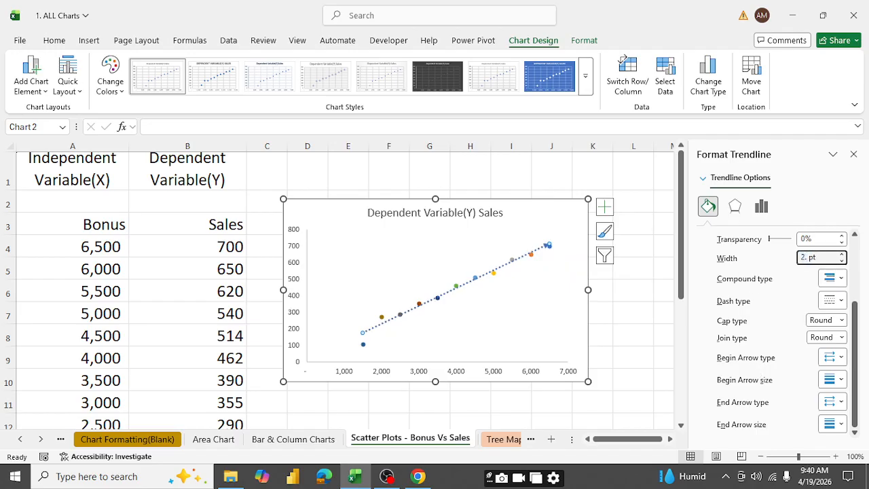
pyautogui.write('75')
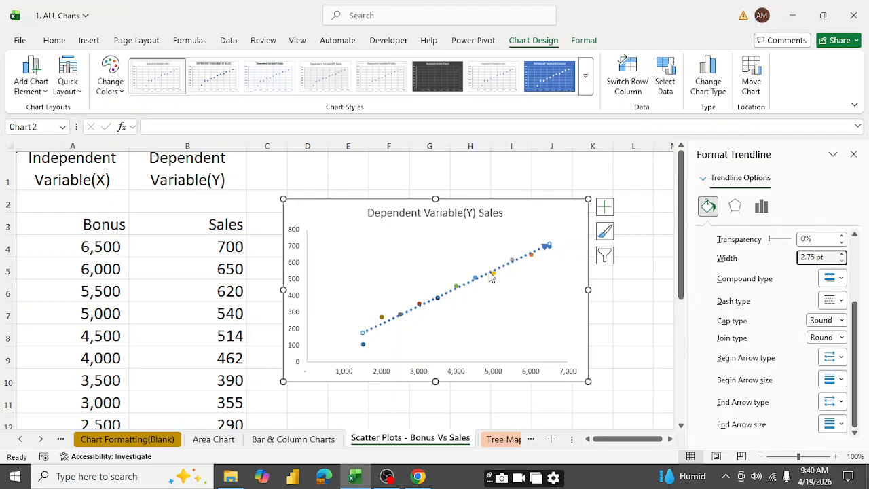
pyautogui.click(516, 302)
pyautogui.click(634, 286)
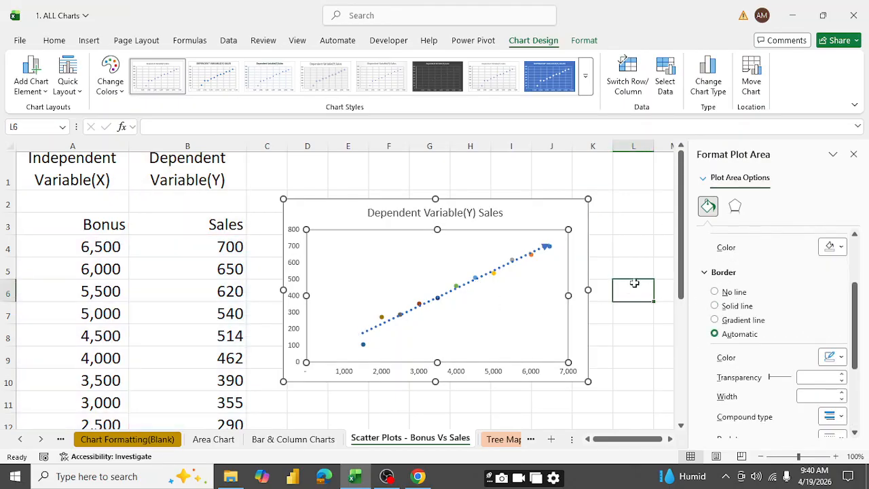
pyautogui.click(853, 154)
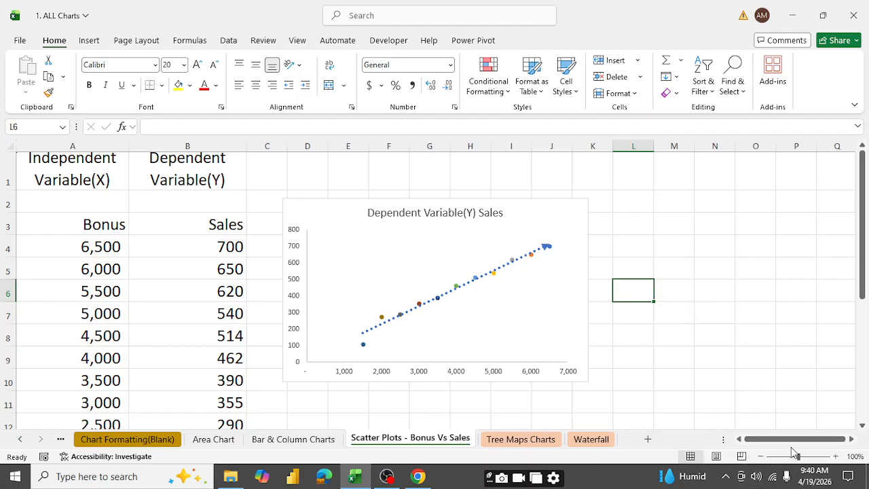
# Enlarge the sheet to 130% and examine the scatter chart's arrowed trendline against the bonus and sales data.
pyautogui.click(835, 456)
pyautogui.click(835, 456)
pyautogui.click(835, 457)
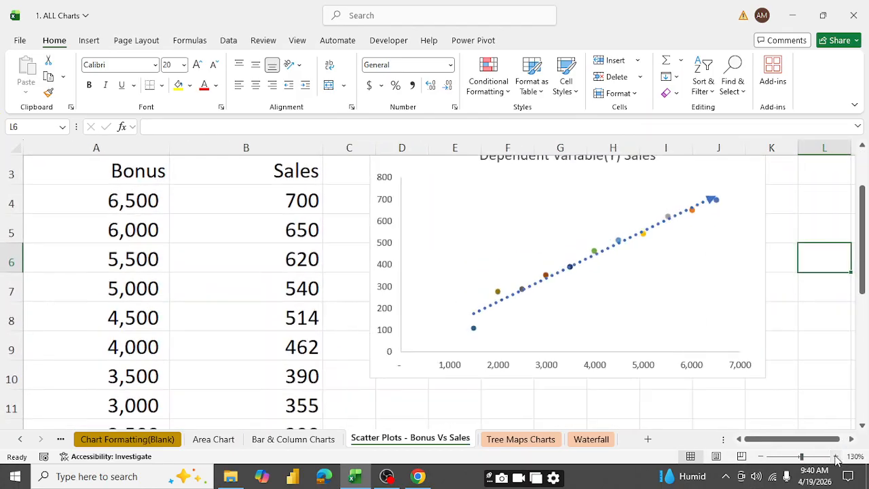
pyautogui.moveTo(786, 439); pyautogui.dragTo(796, 441)
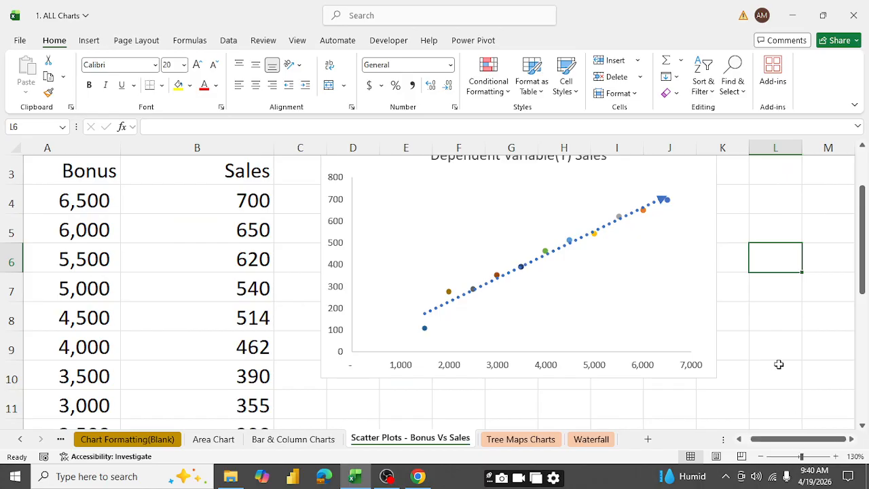
pyautogui.scroll(1, 768, 356)
pyautogui.scroll(-1, 767, 356)
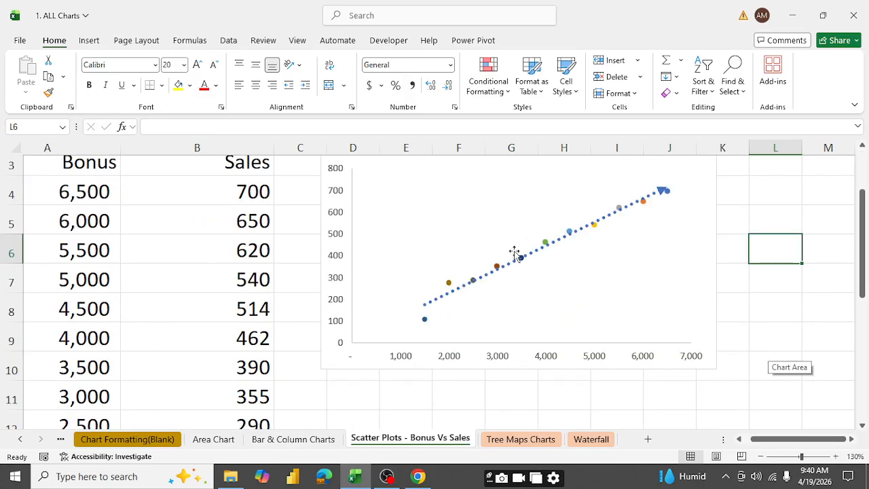
pyautogui.scroll(1, 821, 276)
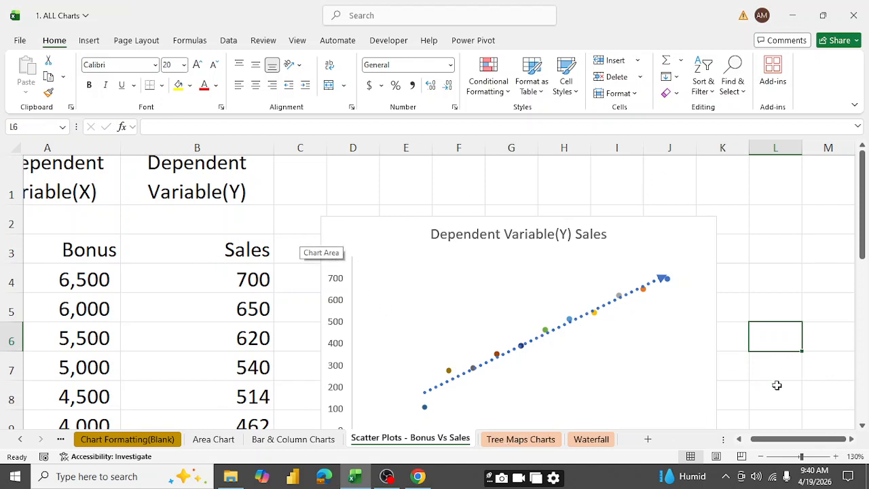
pyautogui.moveTo(755, 440); pyautogui.dragTo(747, 441)
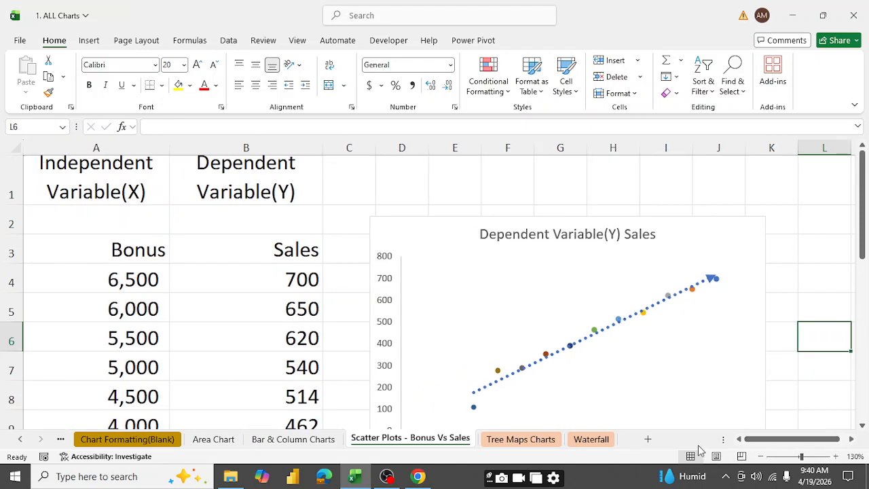
pyautogui.scroll(-2, 417, 233)
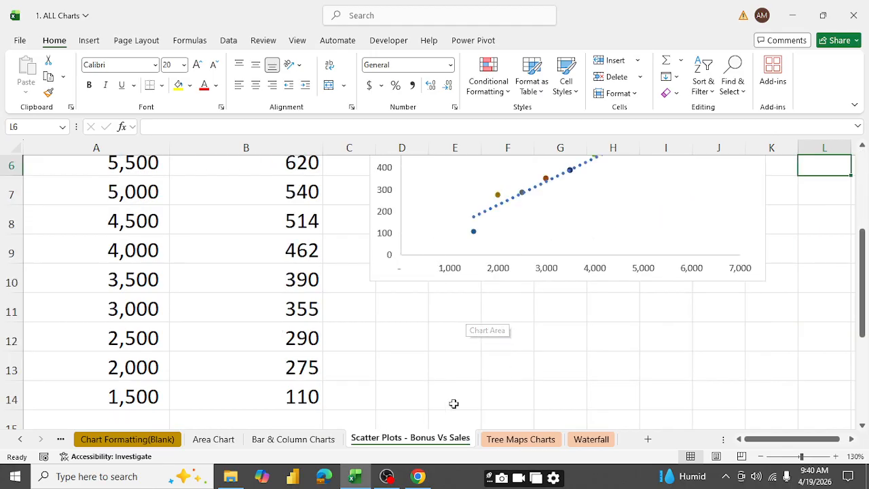
# Go to the Tree Maps Charts sheet and delete the existing Region and Item wise Sales chart.
pyautogui.click(521, 440)
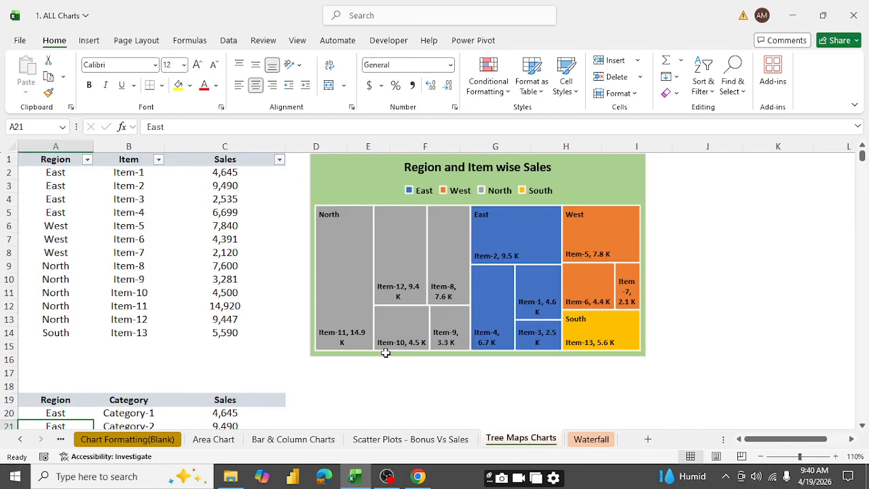
pyautogui.click(625, 174)
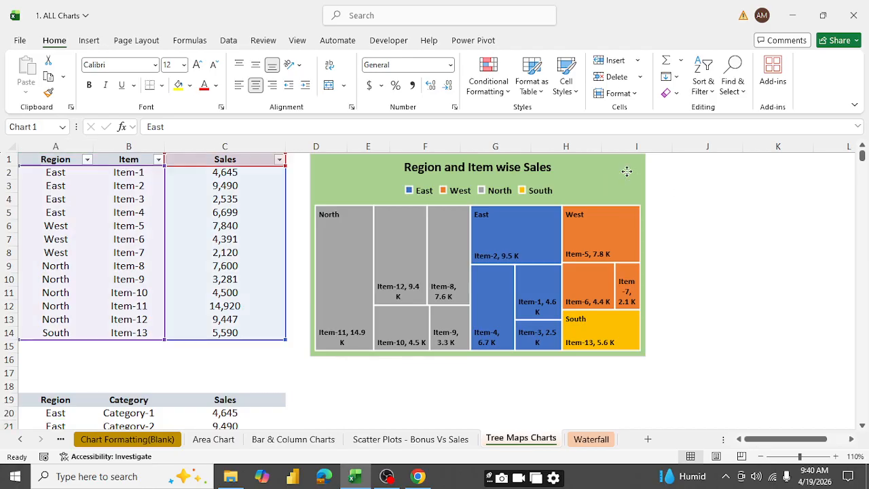
pyautogui.press('Delete')
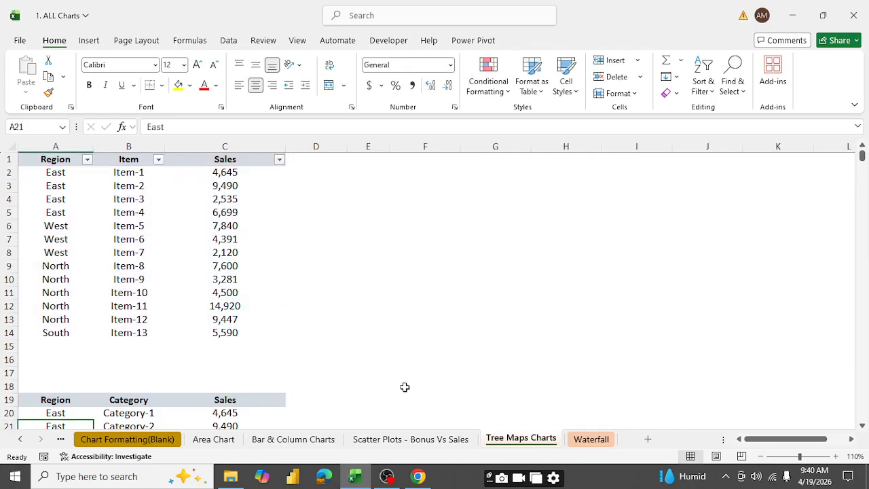
# Select the Region, Item and Sales table in A1:C14 and bring up the Insert Chart dialog for it.
pyautogui.scroll(-6, 405, 387)
pyautogui.scroll(6, 401, 374)
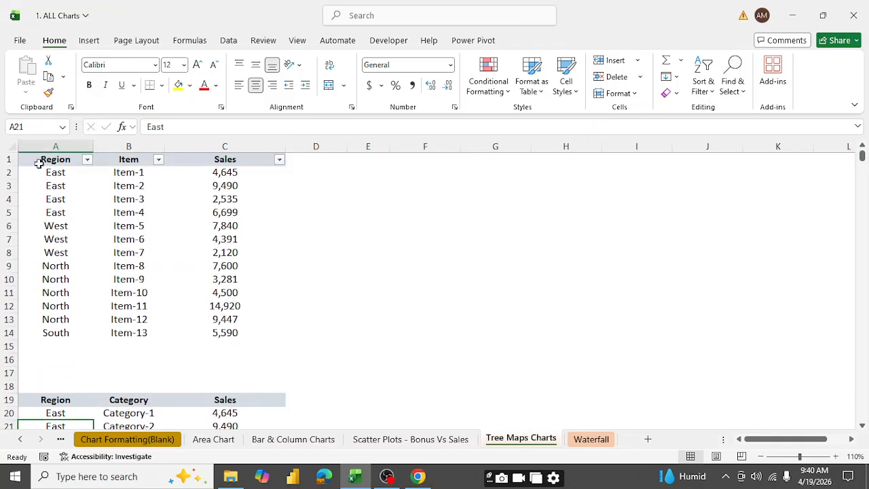
pyautogui.moveTo(41, 160); pyautogui.dragTo(190, 333)
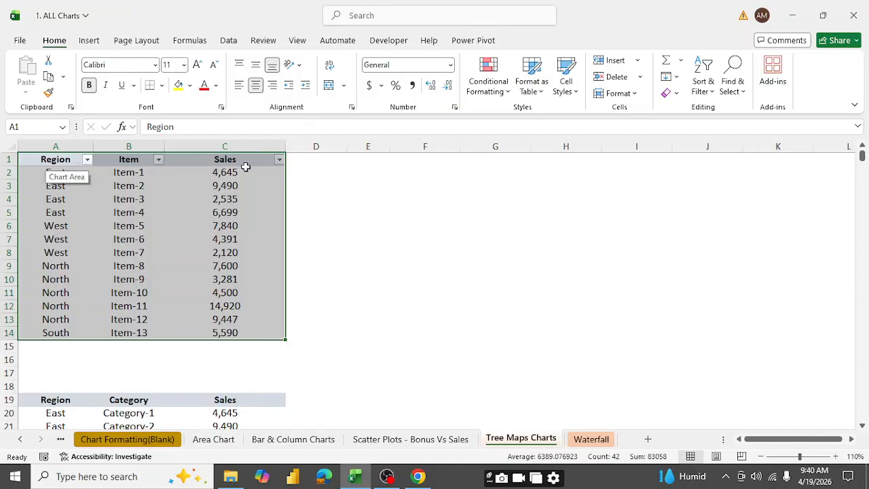
pyautogui.click(91, 42)
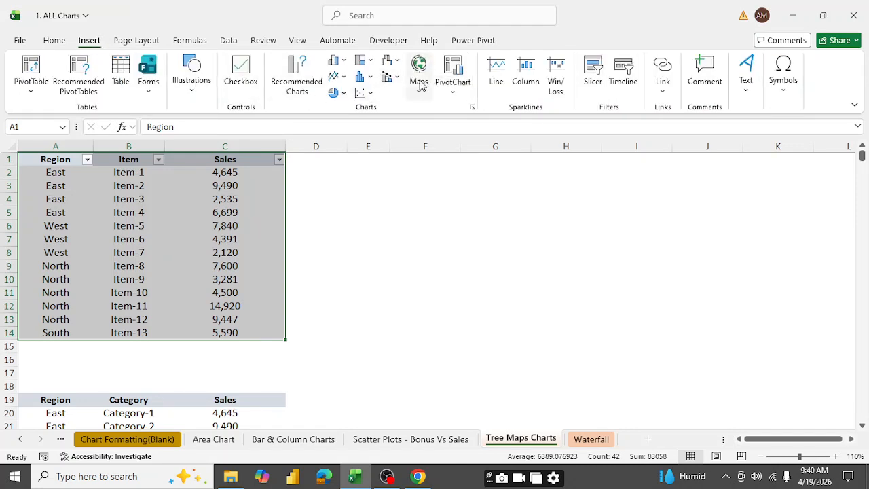
pyautogui.click(473, 109)
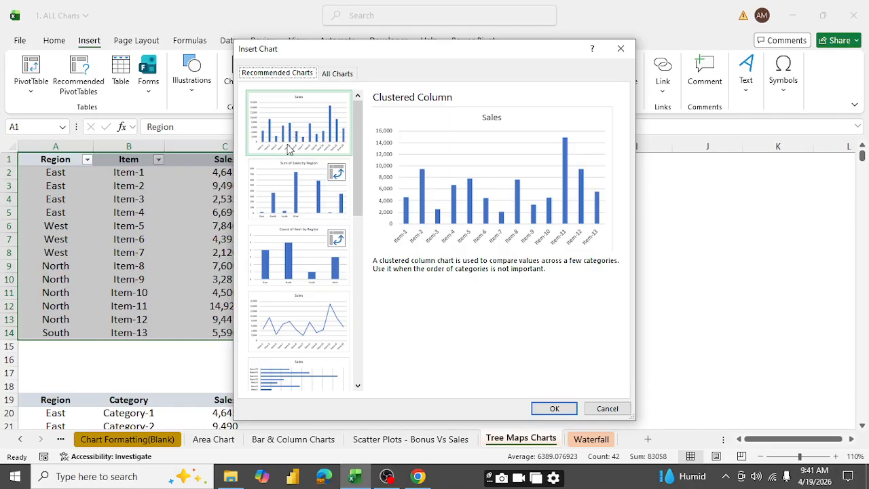
# Preview the recommended chart types for the selected data, including line, clustered bar and sunburst.
pyautogui.click(288, 198)
pyautogui.click(289, 255)
pyautogui.click(292, 307)
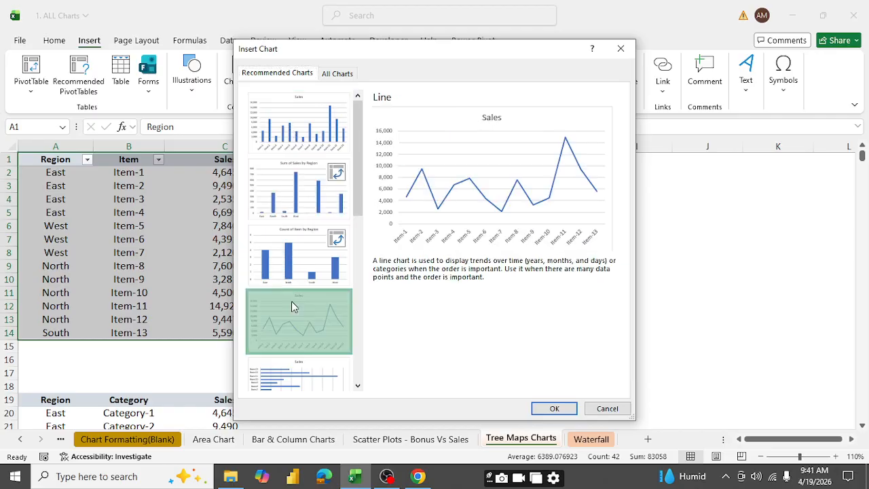
pyautogui.click(308, 374)
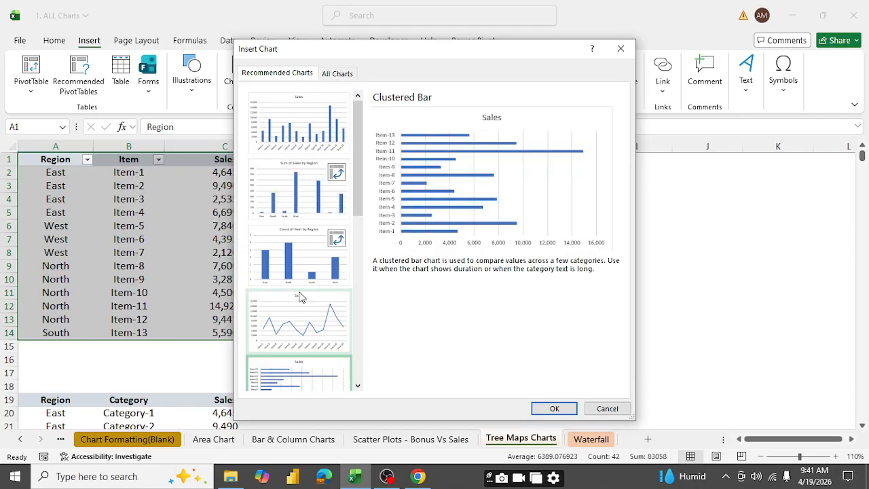
pyautogui.scroll(-5, 301, 297)
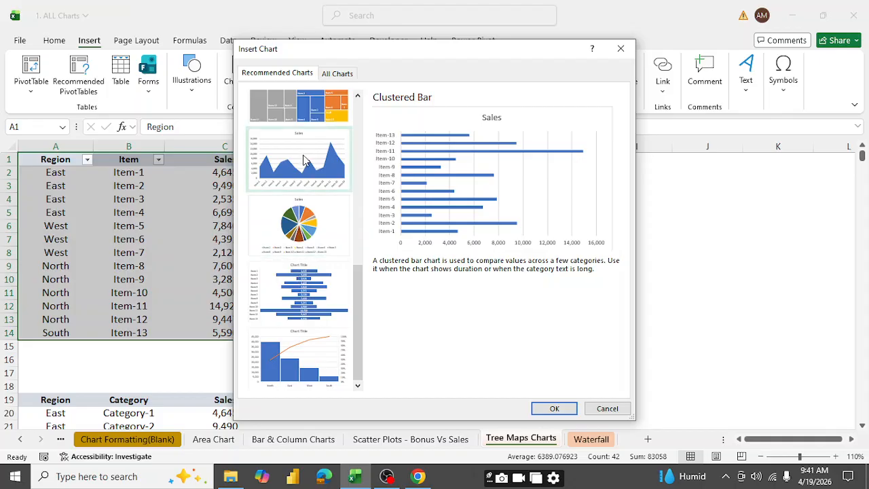
pyautogui.scroll(3, 304, 160)
pyautogui.click(309, 233)
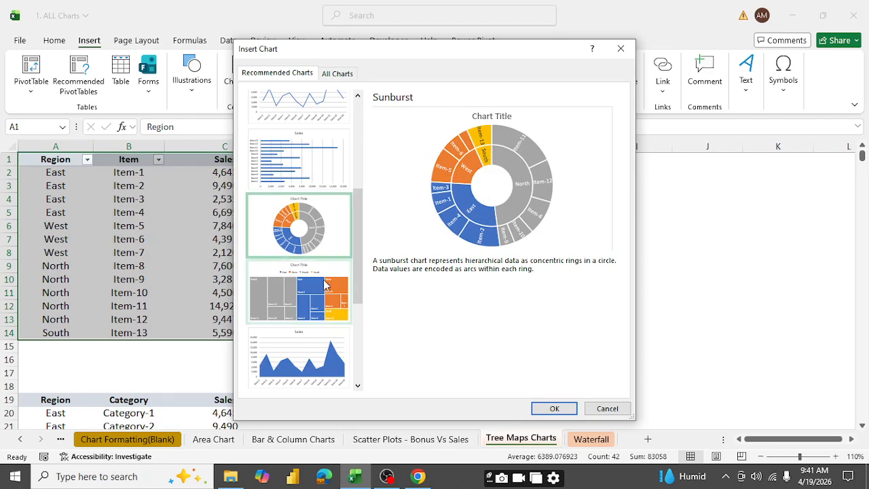
# Insert a Treemap chart from the selected data and position it beside the table, starting at the sheet's first row.
pyautogui.click(310, 297)
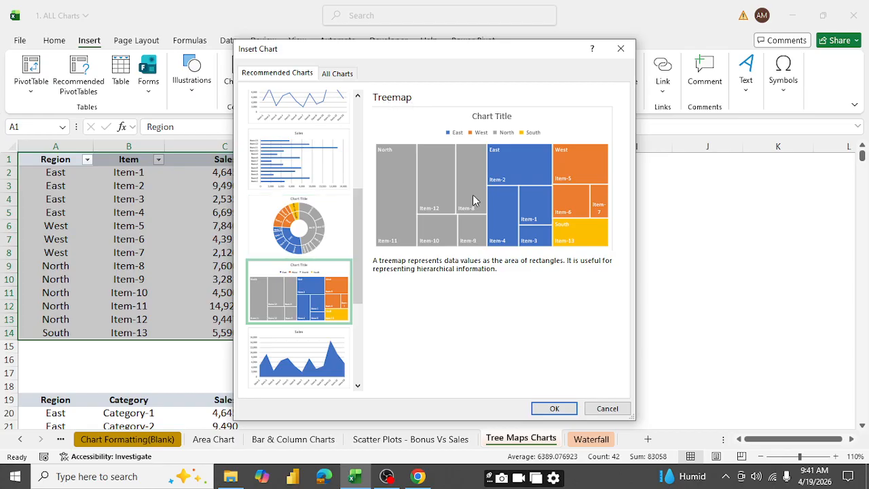
pyautogui.click(554, 410)
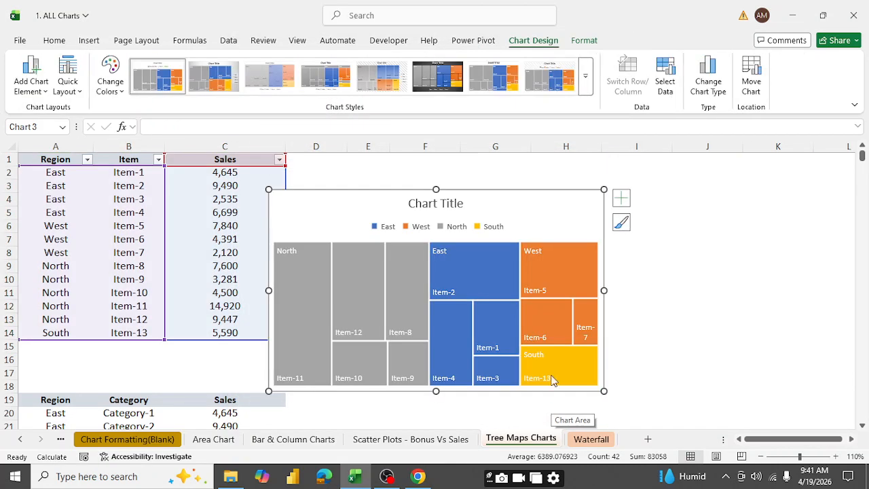
pyautogui.moveTo(496, 196); pyautogui.dragTo(525, 167)
pyautogui.moveTo(579, 332)
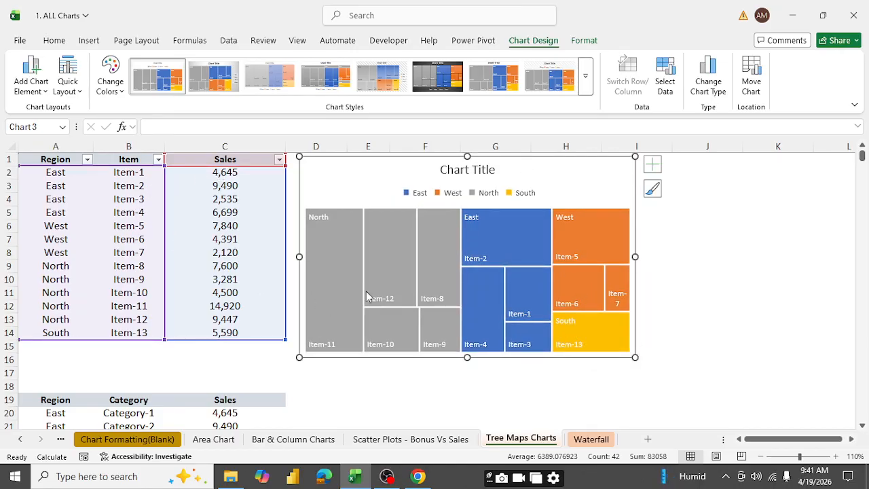
pyautogui.moveTo(322, 251)
pyautogui.moveTo(332, 290)
pyautogui.moveTo(329, 348)
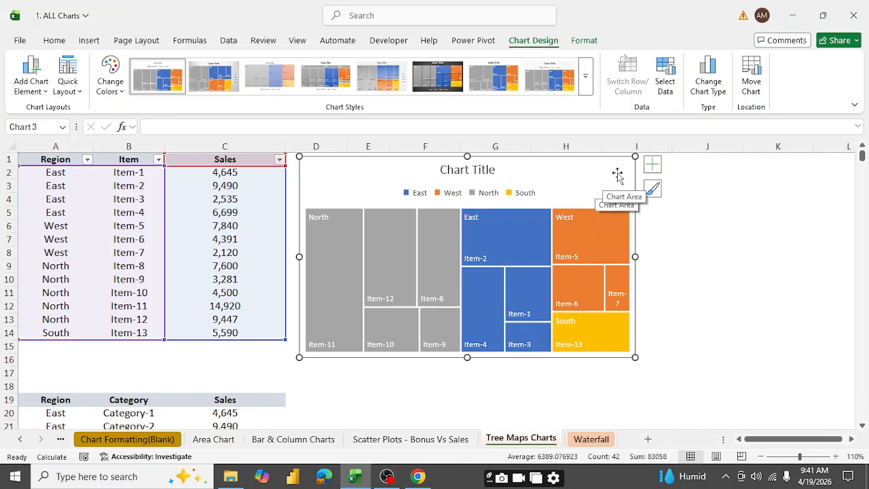
pyautogui.moveTo(372, 241)
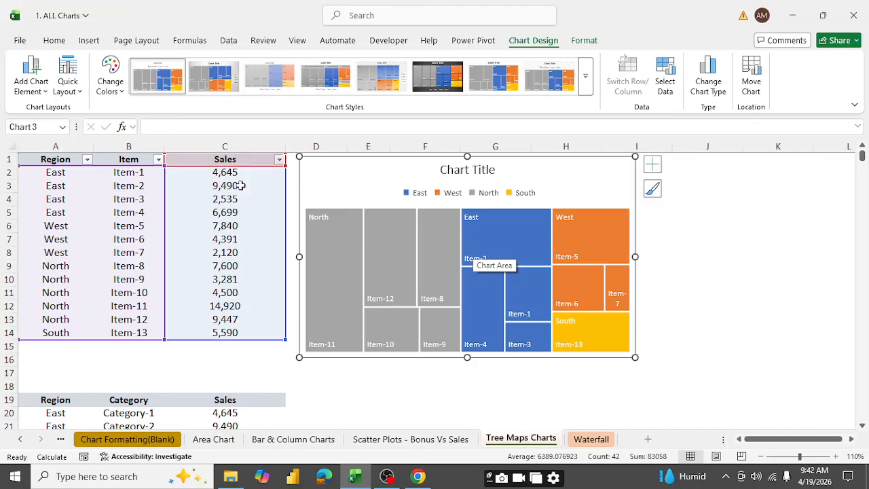
# Bring up the treemap's detailed data label options and add the value to the labels alongside the category name.
pyautogui.click(651, 166)
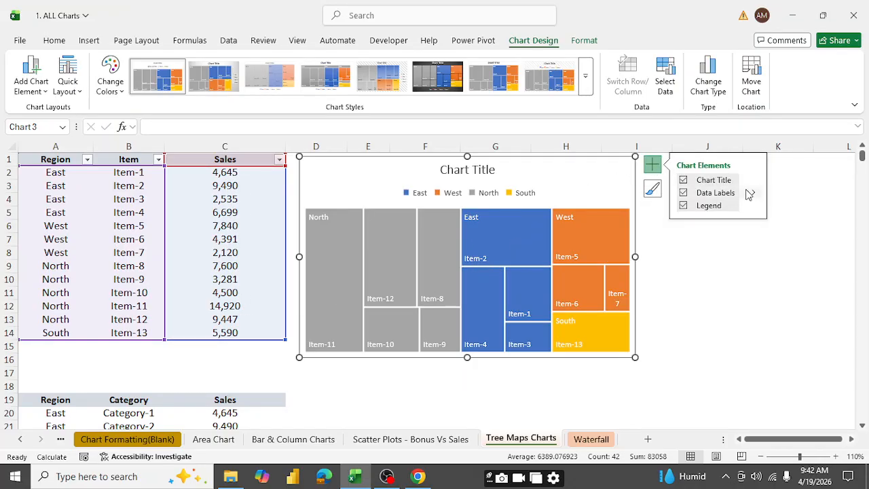
pyautogui.click(755, 193)
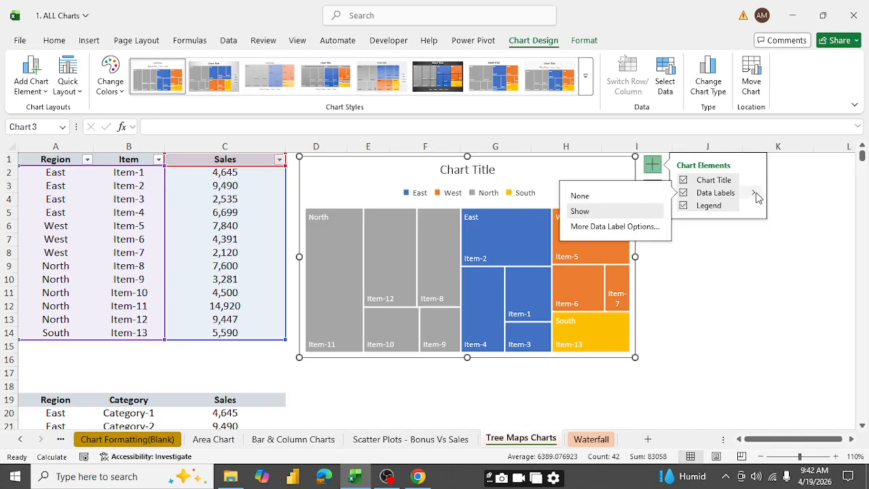
pyautogui.click(628, 228)
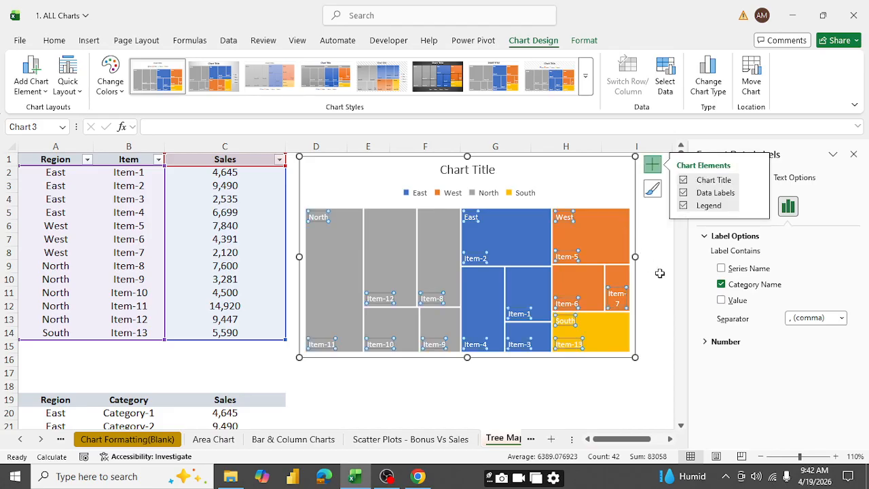
pyautogui.click(721, 301)
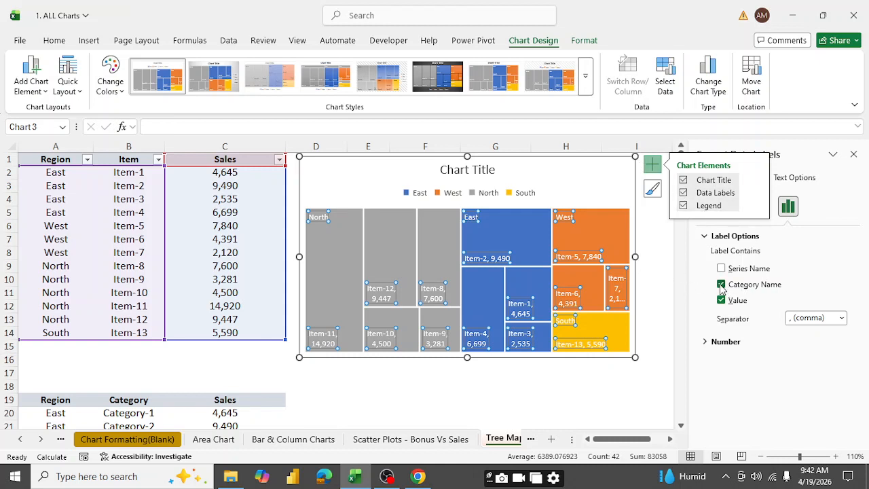
# Try the treemap labels without the category name and with the series name, and restore category name plus value.
pyautogui.click(721, 286)
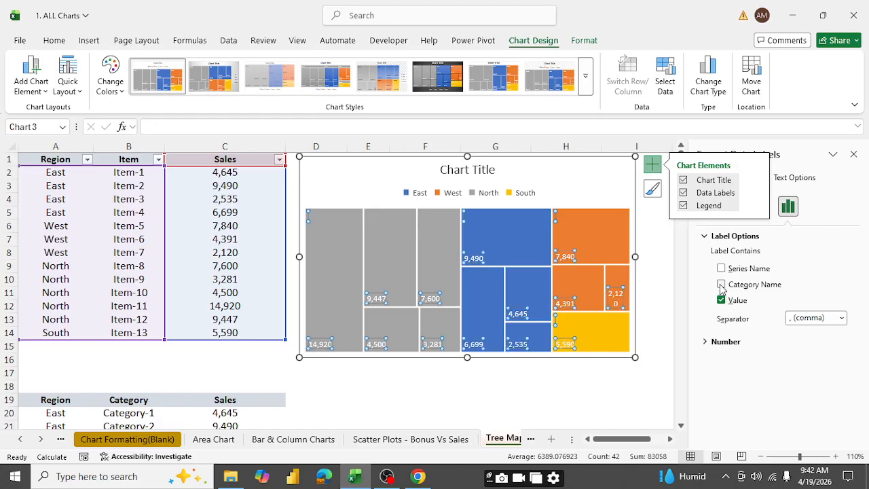
pyautogui.click(721, 269)
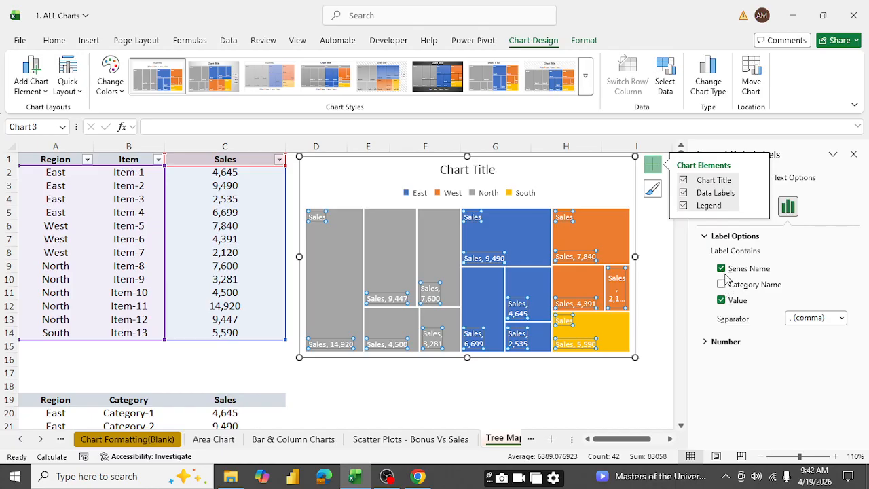
pyautogui.click(722, 269)
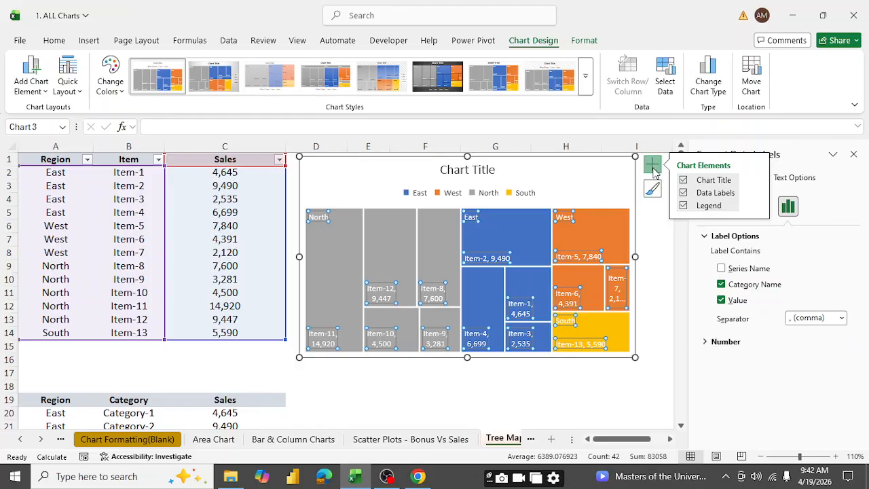
pyautogui.click(642, 382)
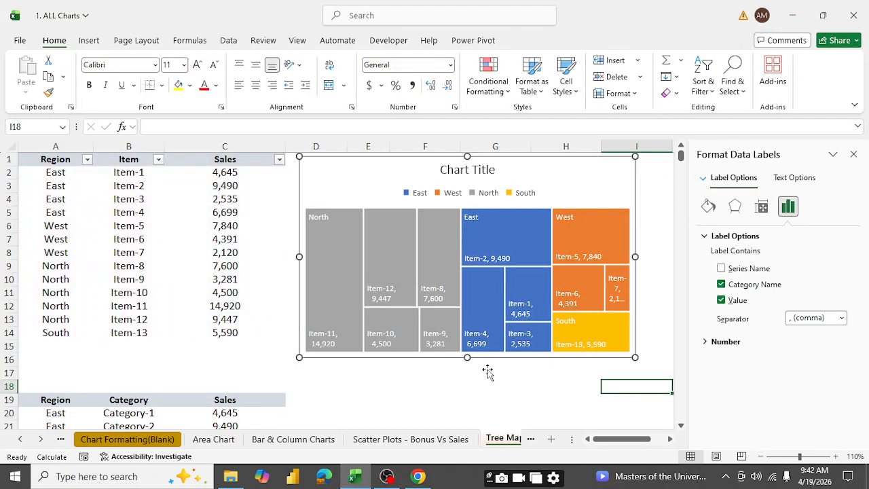
# Browse the recommended chart types for the Region, Category and Sales table in A19:C32, and dismiss them without inserting a chart.
pyautogui.scroll(-4, 487, 377)
pyautogui.scroll(-1, 487, 377)
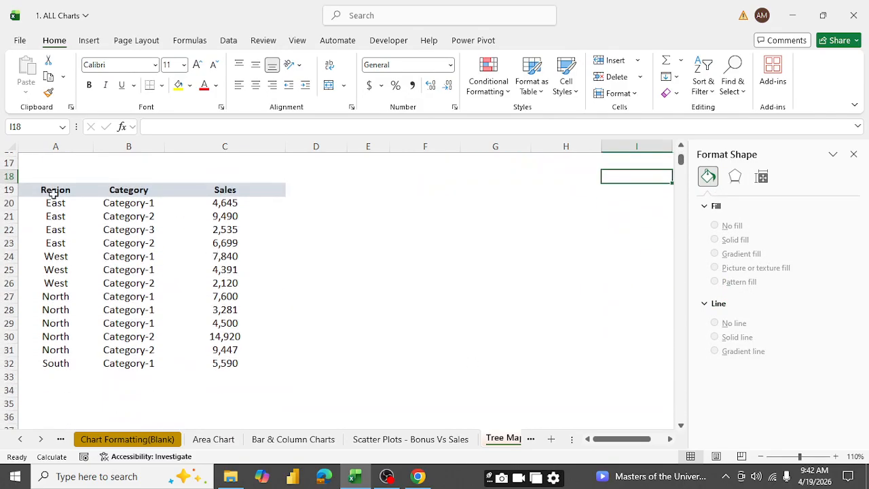
pyautogui.click(854, 155)
pyautogui.moveTo(54, 190); pyautogui.dragTo(212, 364)
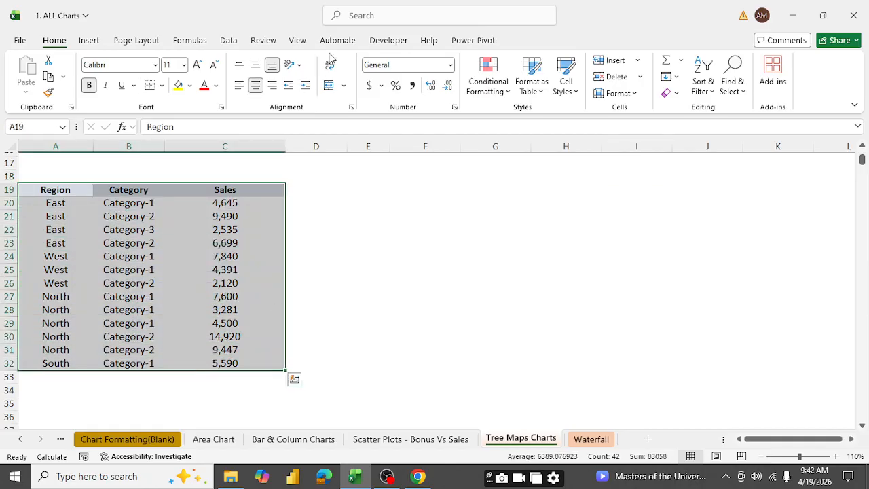
pyautogui.click(89, 42)
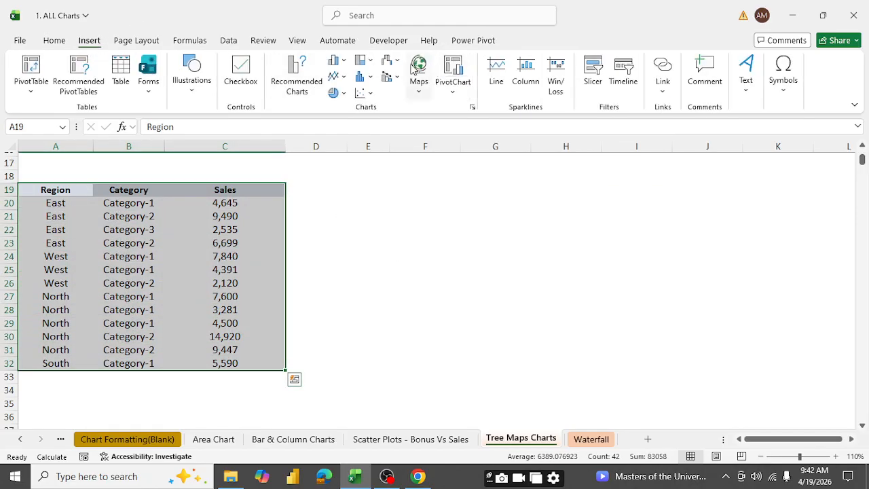
pyautogui.click(298, 89)
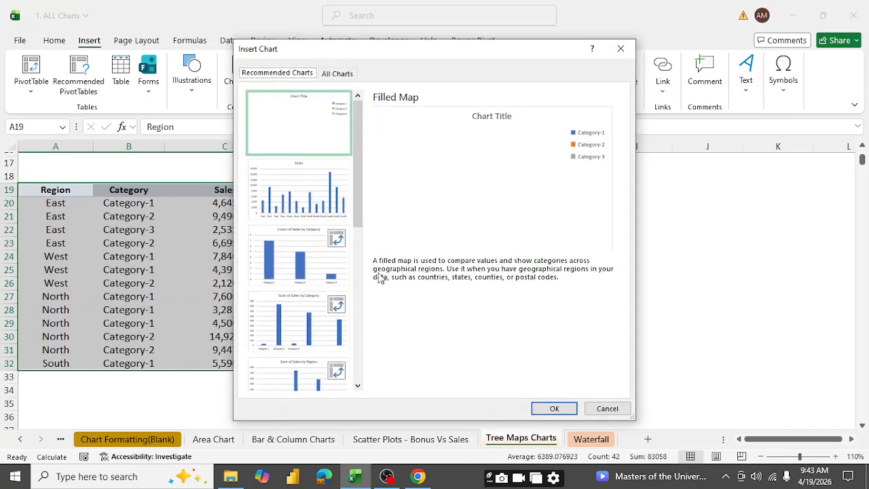
pyautogui.scroll(-5, 305, 286)
pyautogui.scroll(5, 315, 296)
pyautogui.scroll(-5, 309, 253)
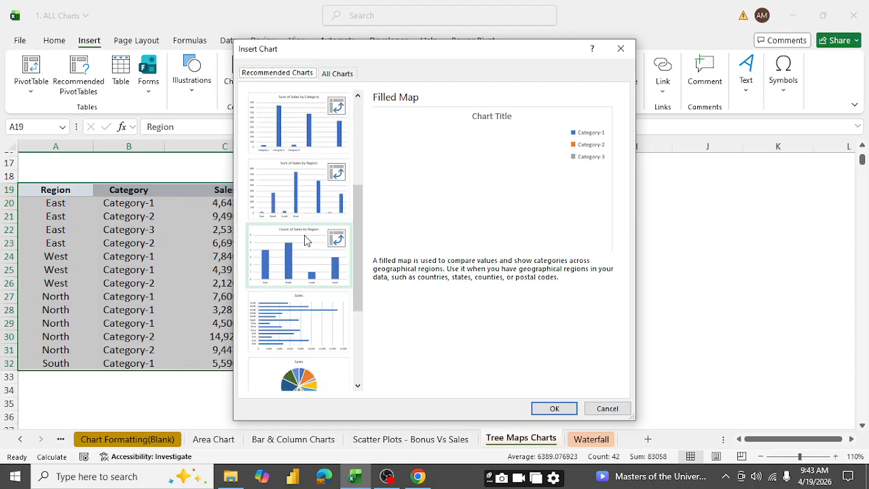
pyautogui.click(617, 412)
pyautogui.click(384, 217)
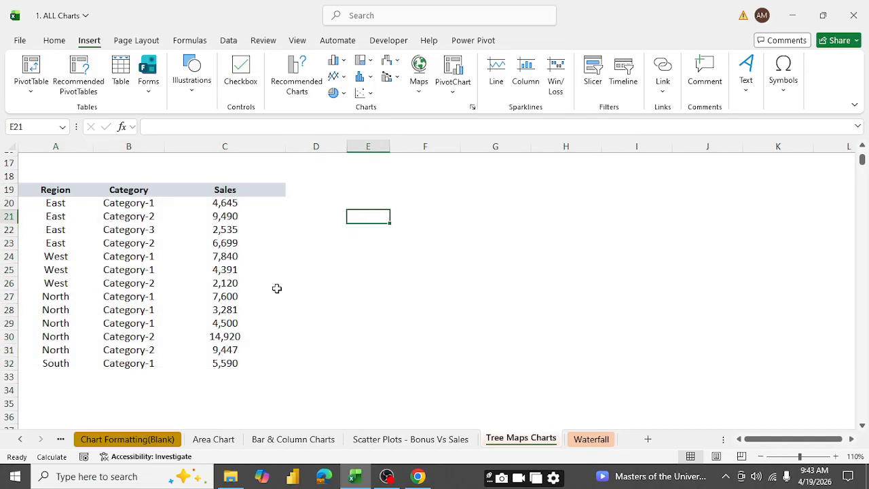
# Insert a Treemap chart from the Region, Category and Sales data in A19:C32 and place it beside the table.
pyautogui.scroll(5, 277, 288)
pyautogui.scroll(-5, 272, 288)
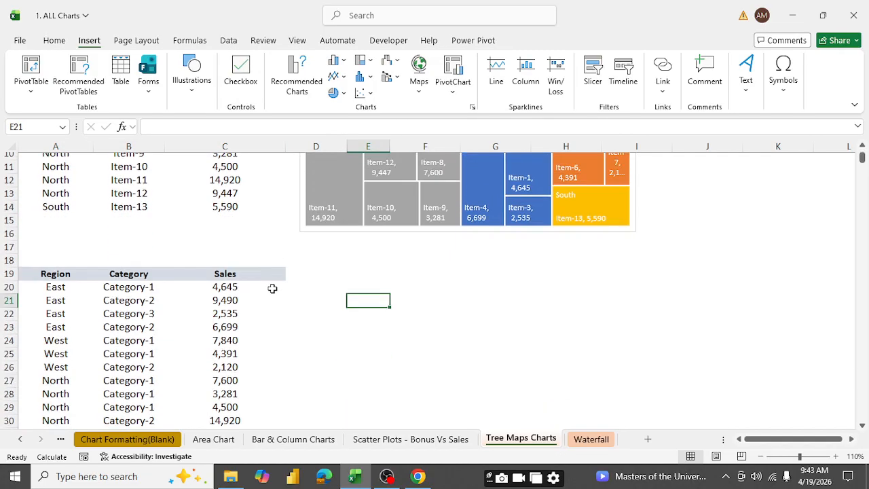
pyautogui.moveTo(49, 191); pyautogui.dragTo(185, 361)
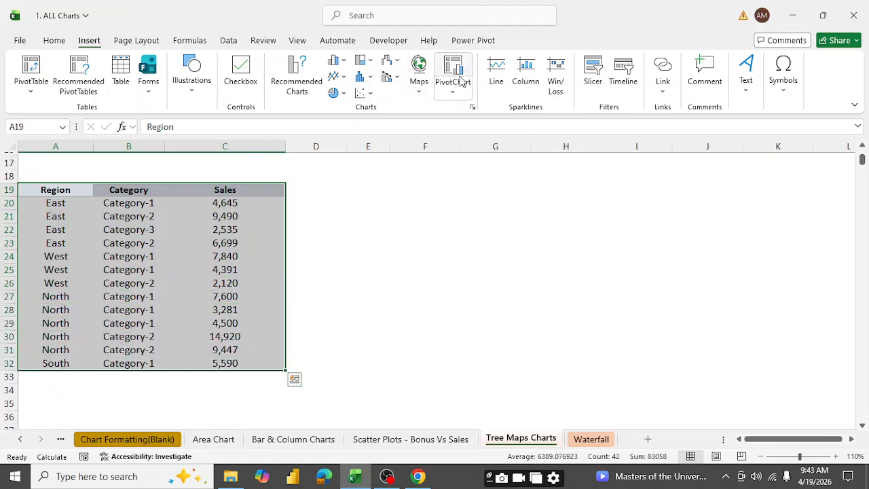
pyautogui.click(364, 61)
pyautogui.click(371, 103)
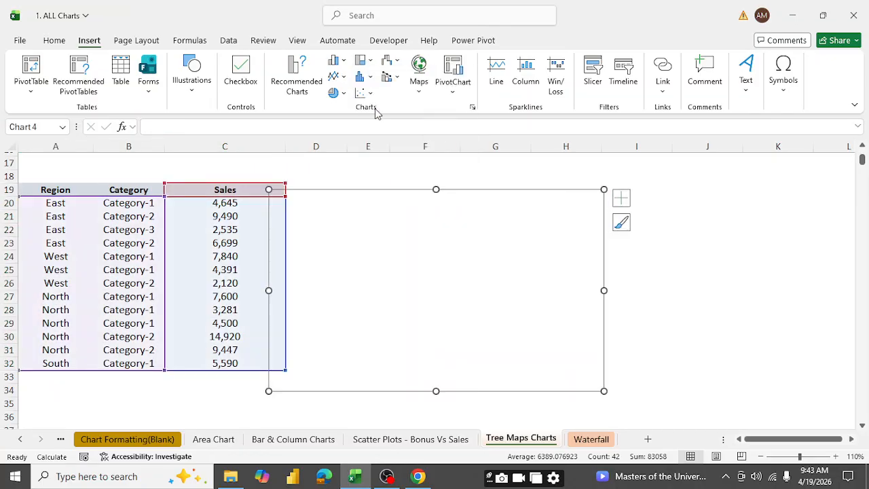
pyautogui.moveTo(498, 195); pyautogui.dragTo(560, 188)
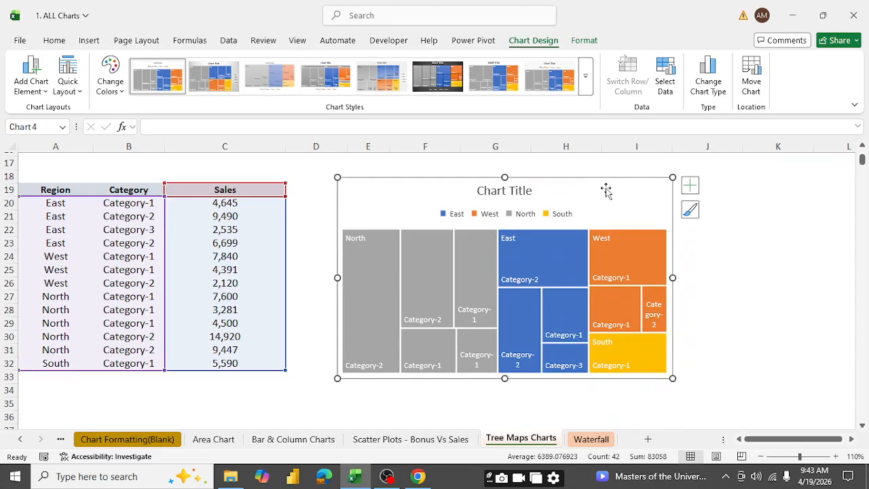
# Add the value to the category treemap's data labels alongside the category name, and close the label formatting options.
pyautogui.click(690, 185)
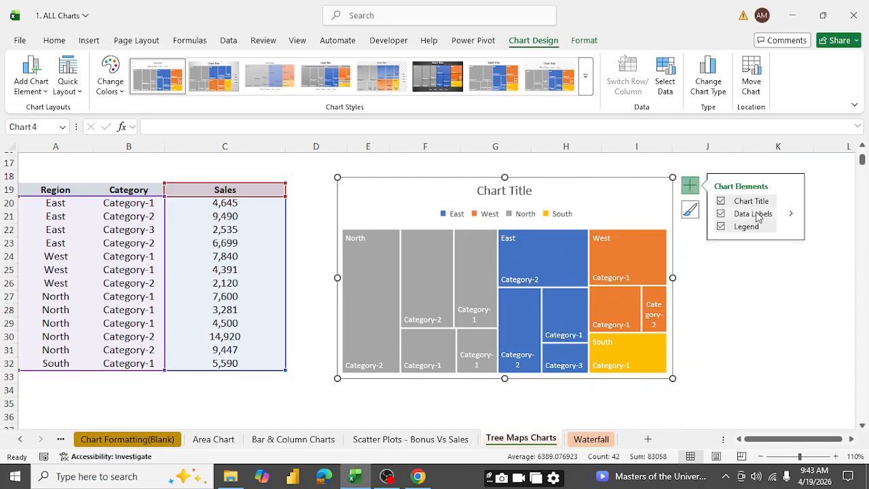
pyautogui.click(794, 216)
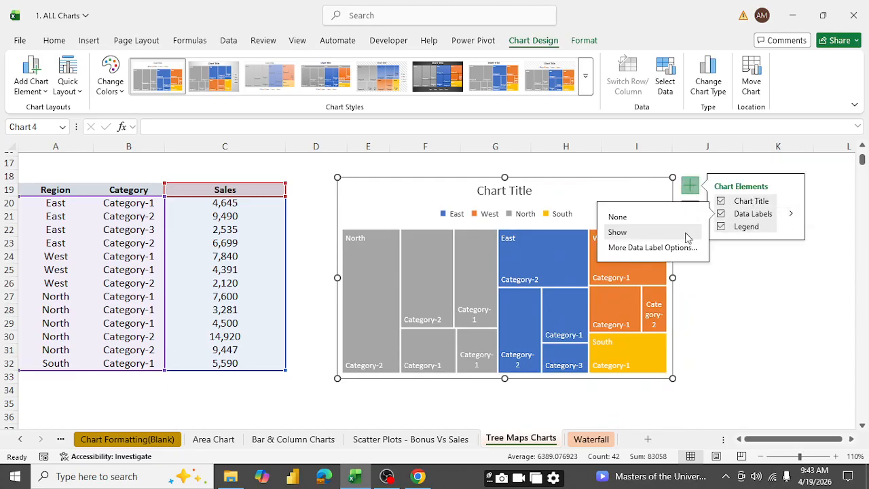
pyautogui.click(652, 249)
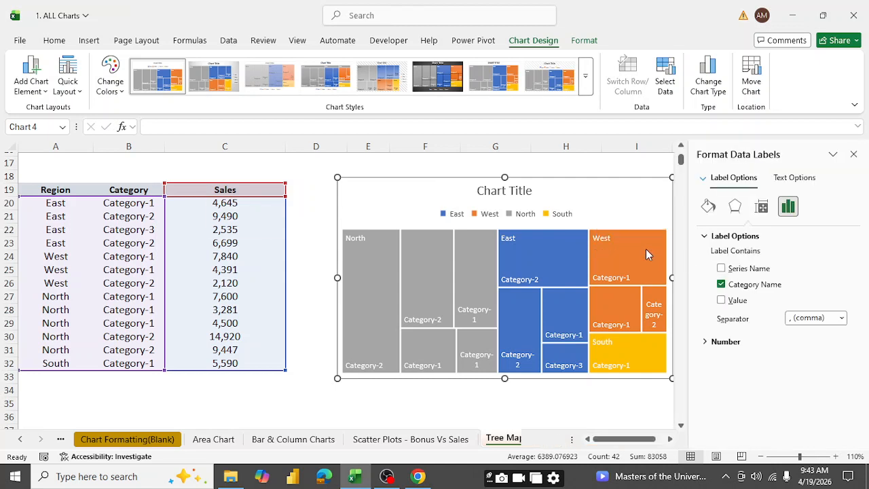
pyautogui.click(722, 300)
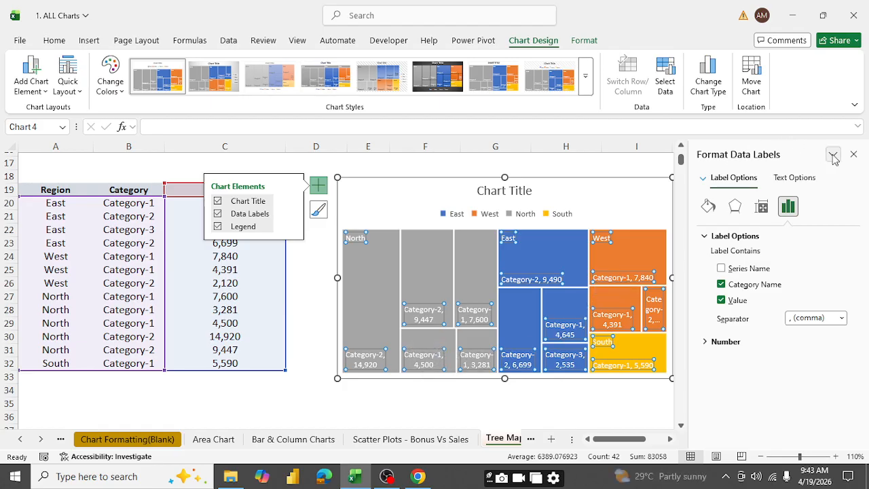
pyautogui.click(854, 155)
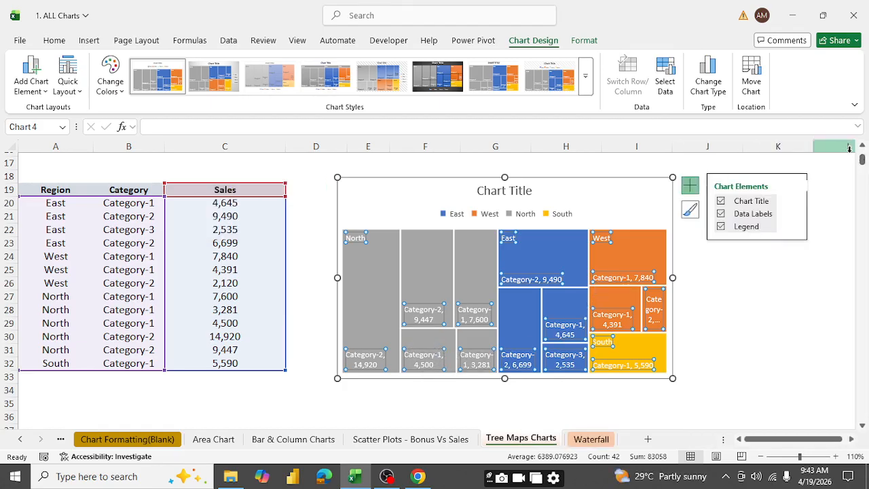
pyautogui.click(735, 362)
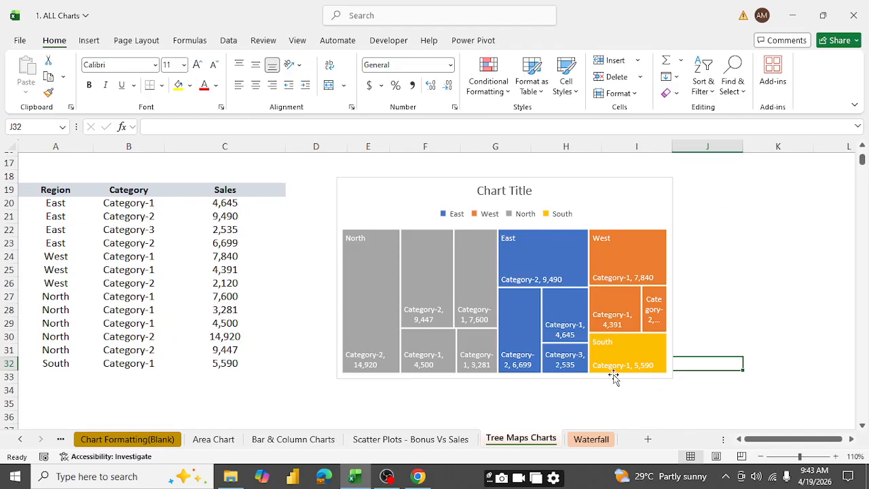
# On the Waterfall sheet, select the income statement data in A1:B13 and delete the existing waterfall chart.
pyautogui.click(591, 440)
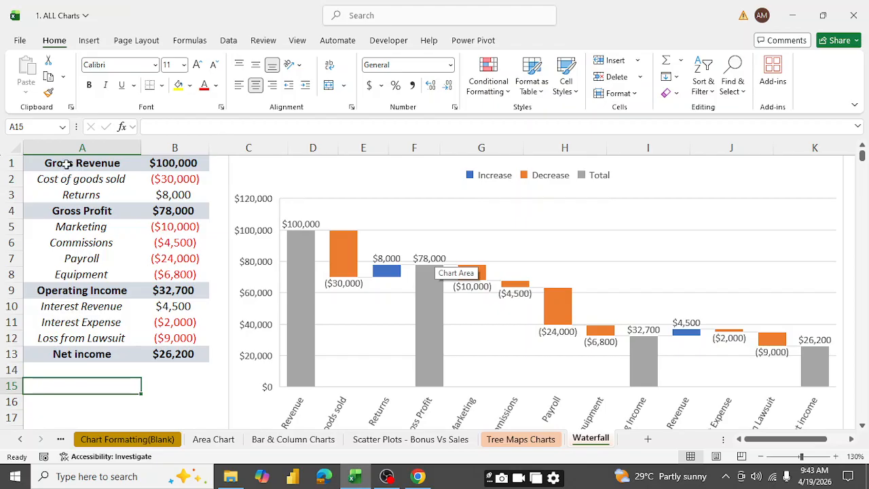
pyautogui.moveTo(71, 165); pyautogui.dragTo(145, 201)
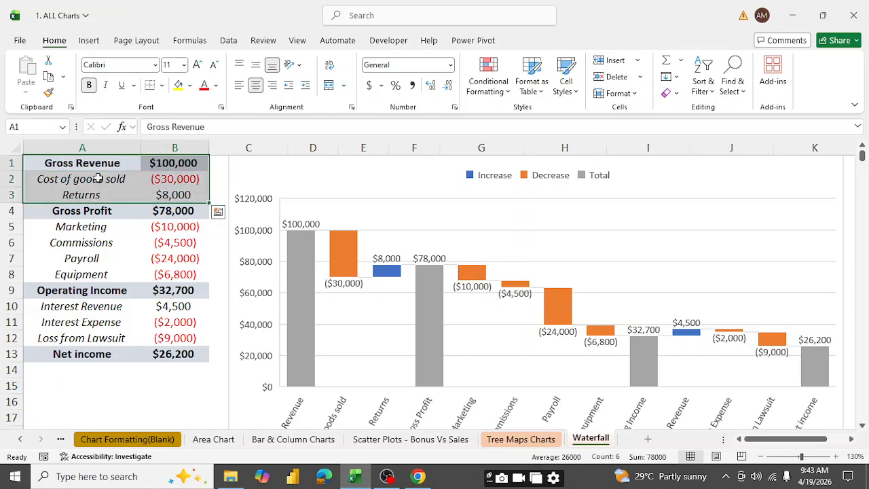
pyautogui.moveTo(91, 165); pyautogui.dragTo(79, 349)
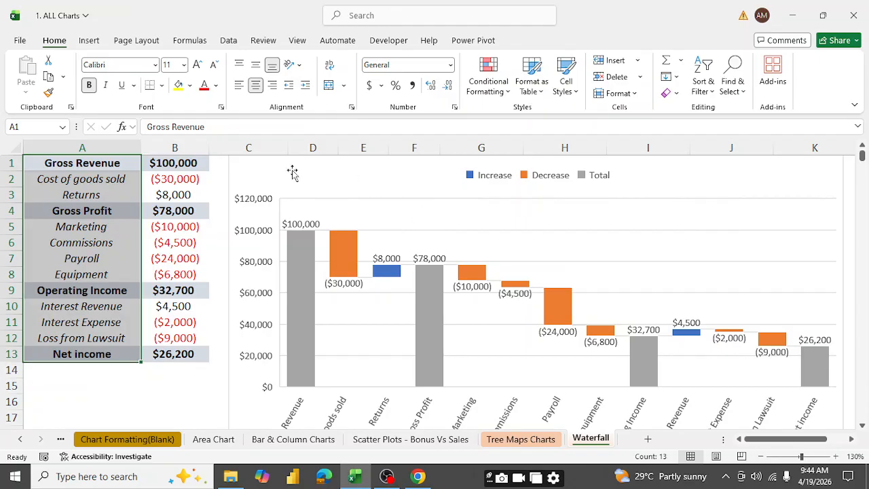
pyautogui.moveTo(160, 167); pyautogui.dragTo(158, 352)
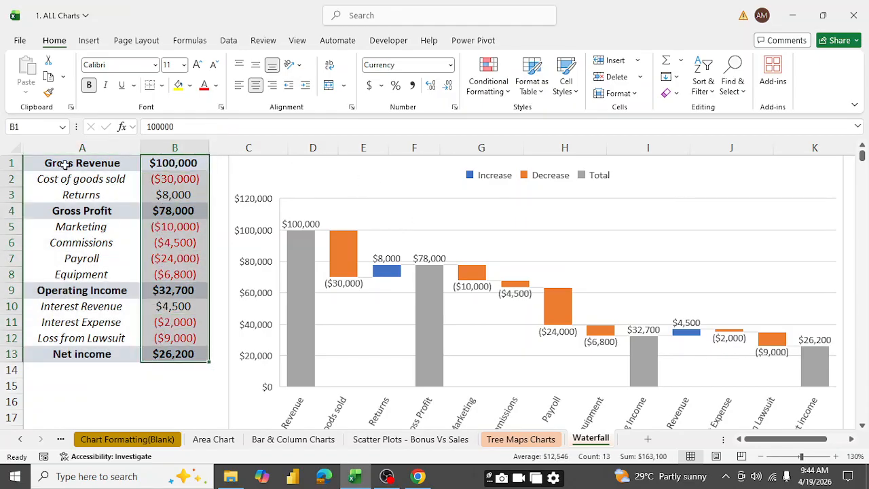
pyautogui.moveTo(63, 165); pyautogui.dragTo(156, 349)
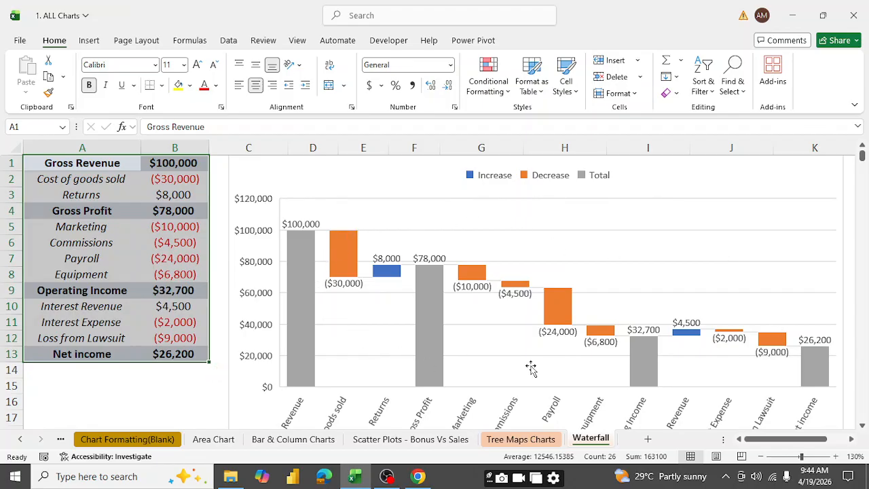
pyautogui.click(739, 171)
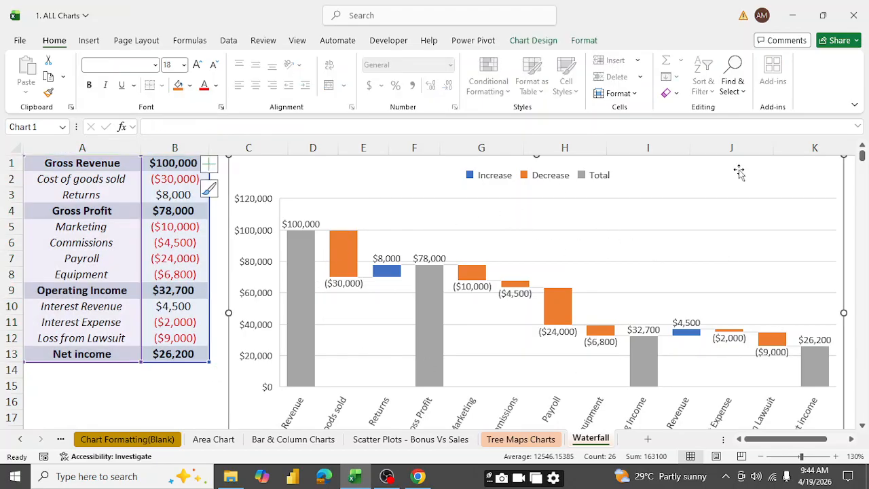
pyautogui.press('Delete')
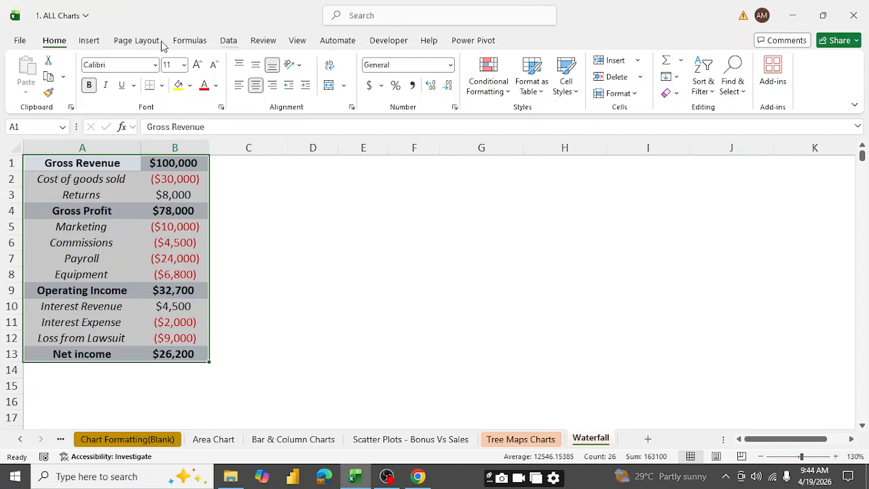
# Insert a Waterfall chart from A1:B13, place it beside the table near the first row, and widen it into column K.
pyautogui.click(89, 42)
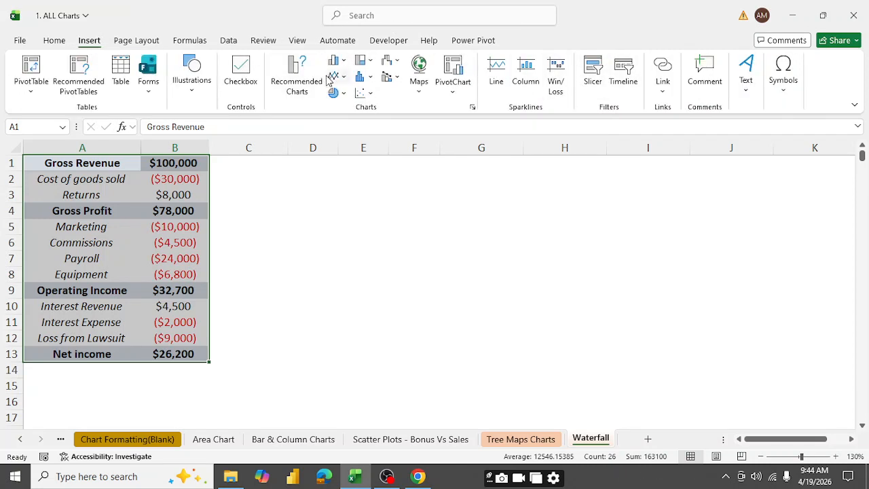
pyautogui.click(391, 63)
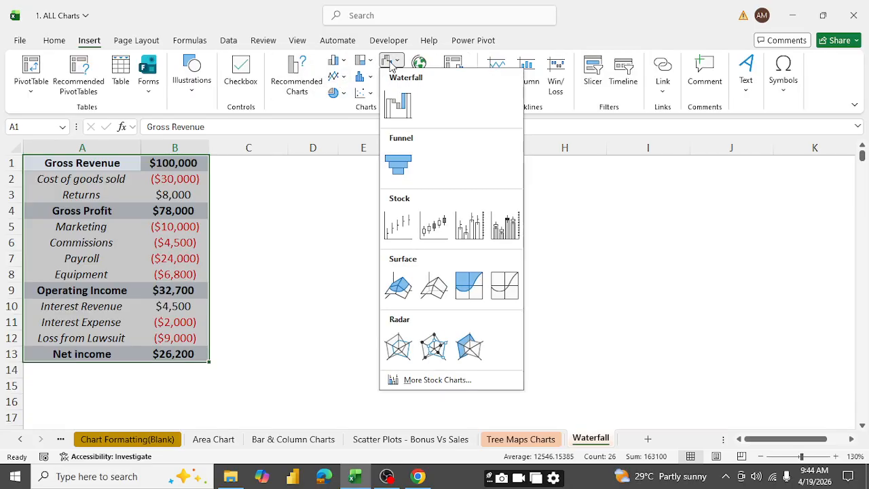
pyautogui.click(397, 104)
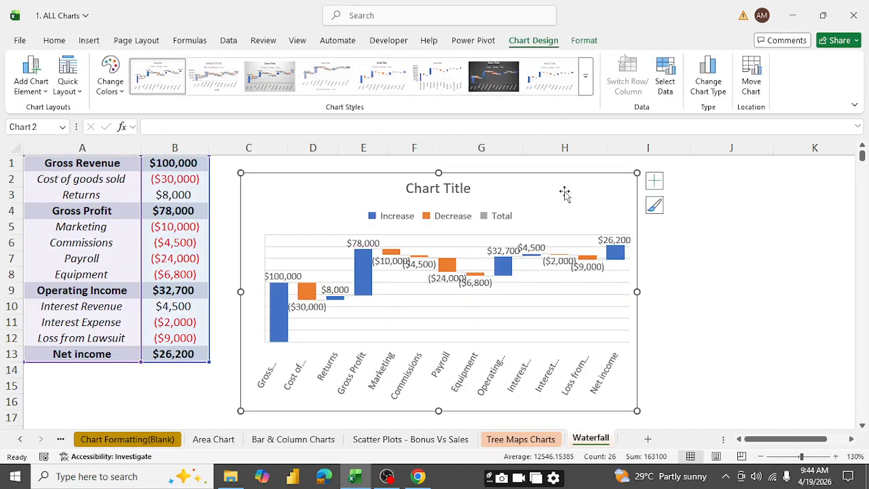
pyautogui.moveTo(574, 170); pyautogui.dragTo(566, 160)
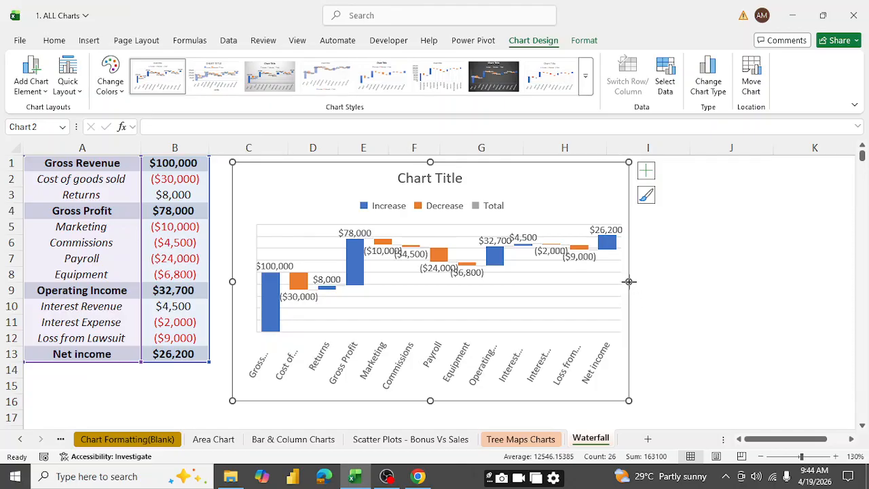
pyautogui.moveTo(629, 281); pyautogui.dragTo(802, 281)
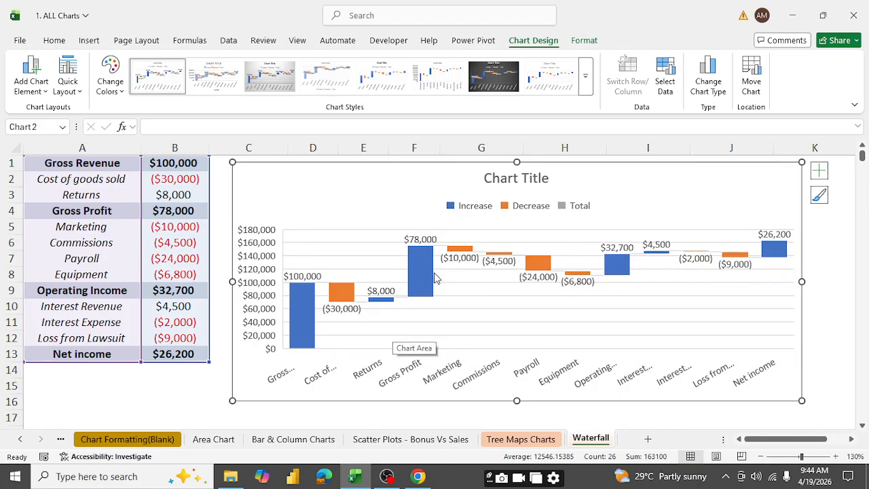
# Set the Gross Profit data point of the waterfall chart as a total.
pyautogui.moveTo(433, 276)
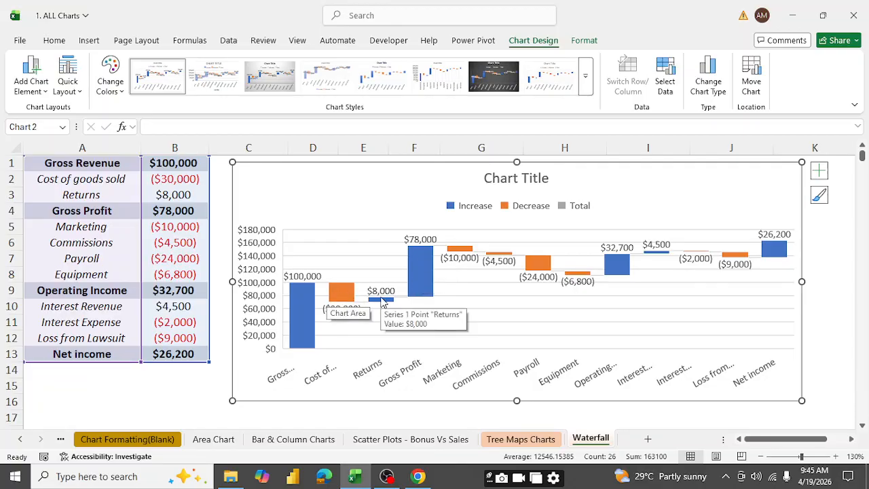
pyautogui.rightClick(422, 270)
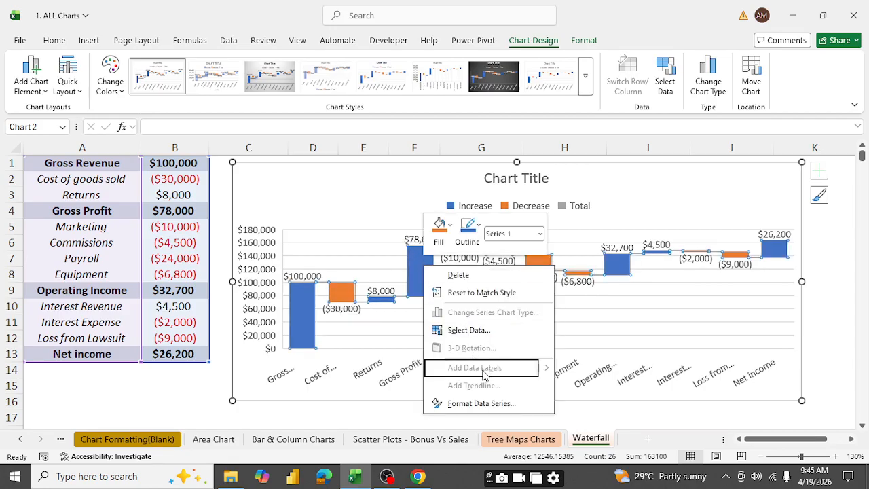
pyautogui.click(482, 404)
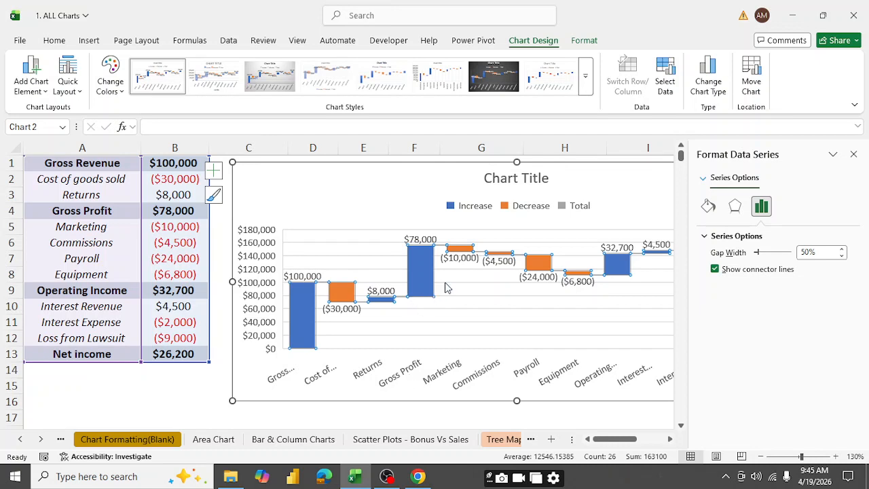
pyautogui.click(424, 281)
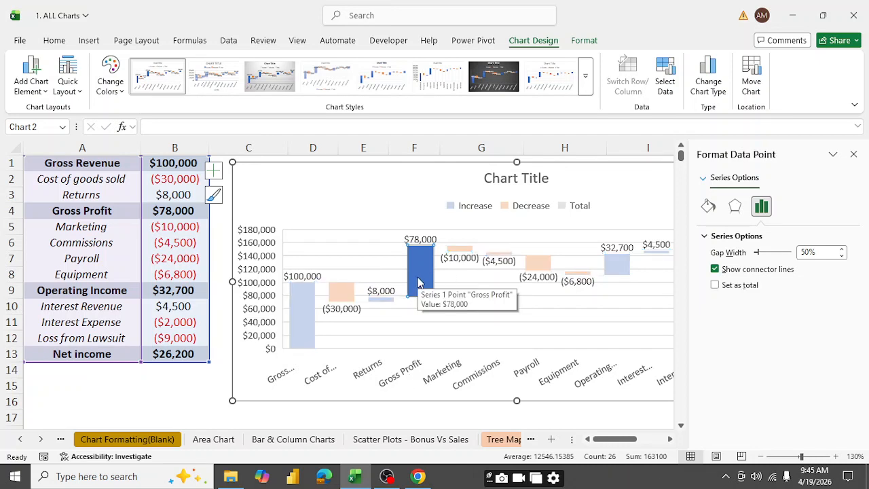
pyautogui.rightClick(421, 281)
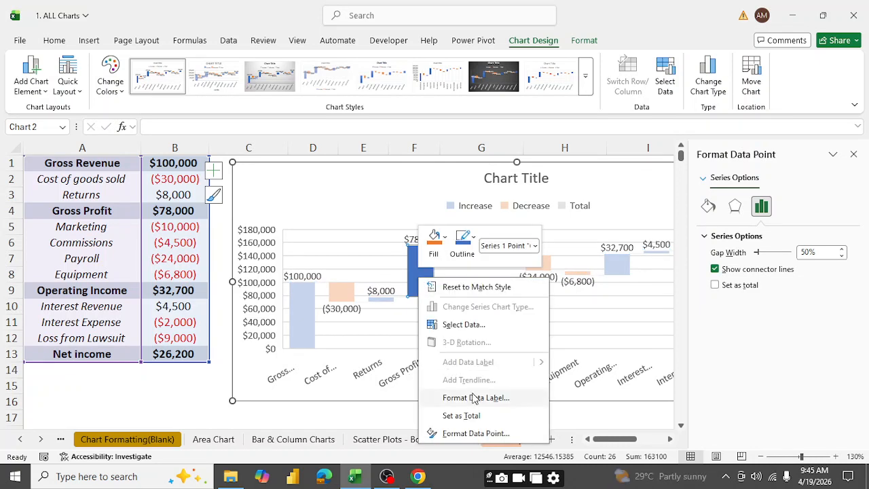
pyautogui.click(475, 434)
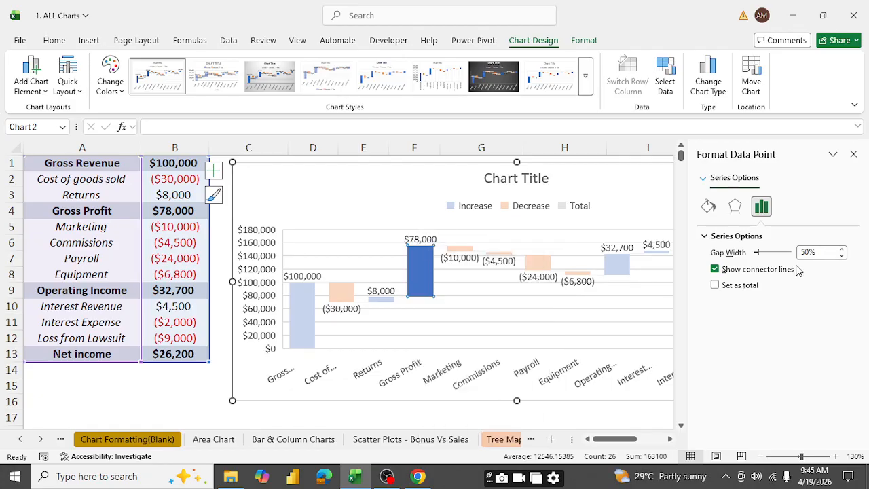
pyautogui.click(716, 287)
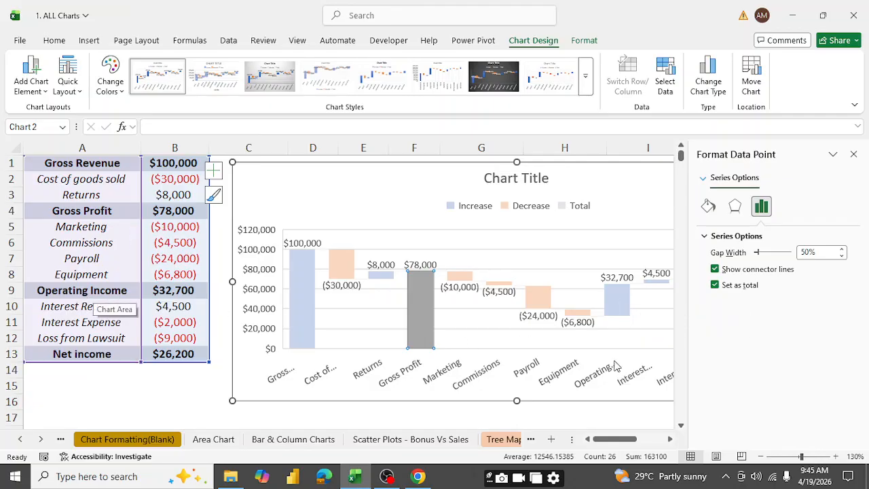
# Set the Operating Income and Net income data points of the waterfall chart as totals, and close the formatting options.
pyautogui.click(622, 297)
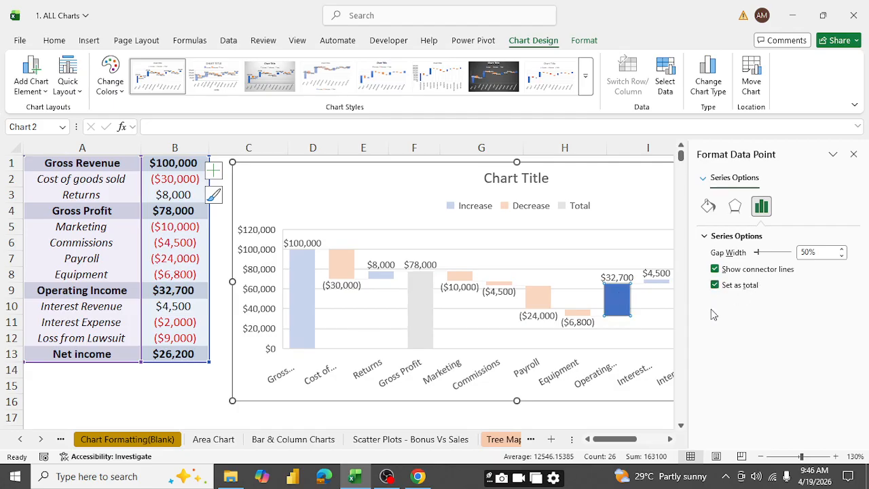
pyautogui.moveTo(615, 440)
pyautogui.mouseDown()
pyautogui.moveTo(648, 443)
pyautogui.moveTo(630, 446)
pyautogui.mouseUp()
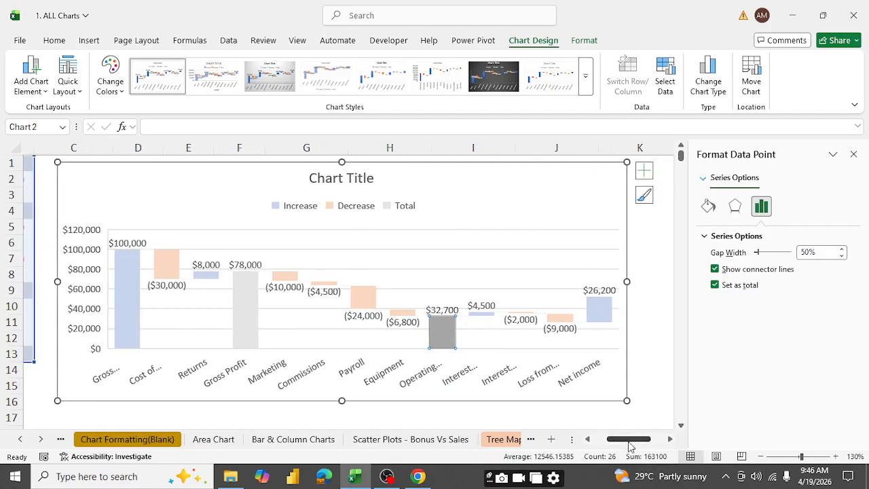
pyautogui.click(598, 313)
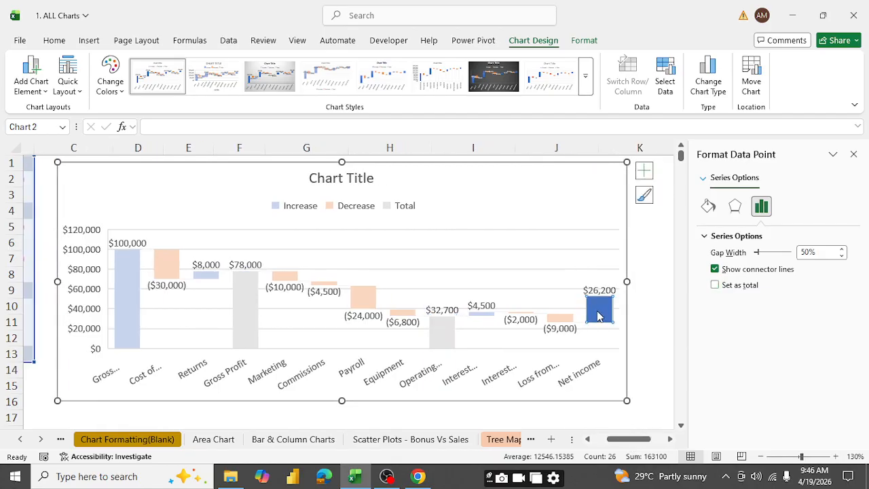
pyautogui.click(716, 286)
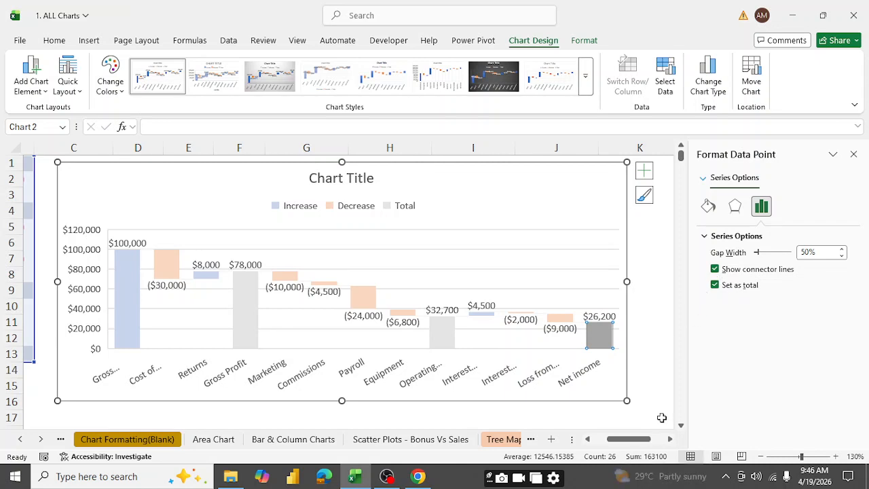
pyautogui.click(563, 181)
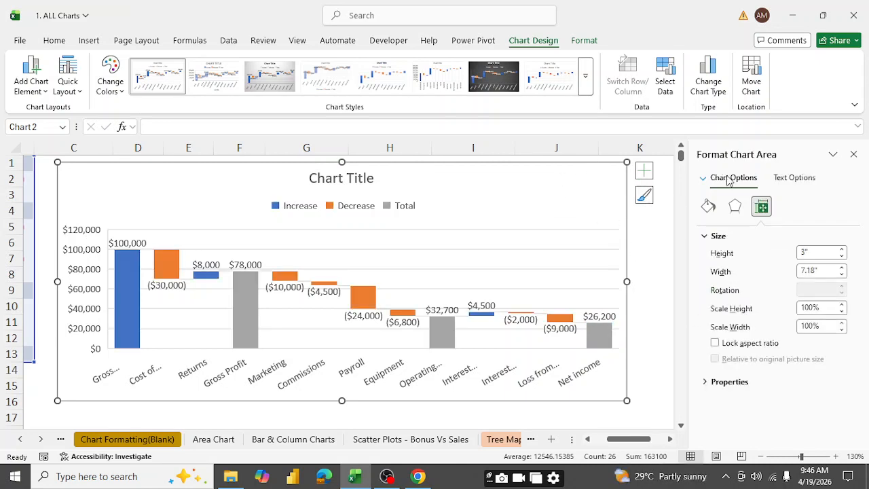
pyautogui.click(854, 154)
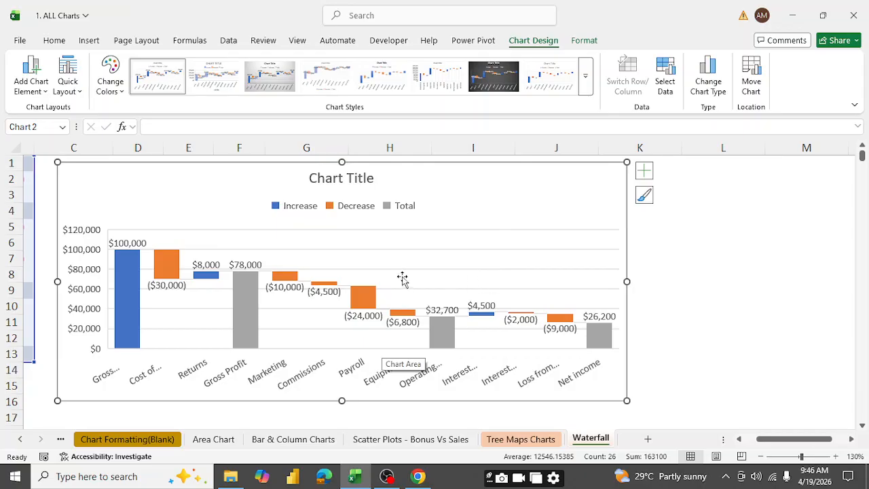
# Delete the vertical axis major gridlines from the waterfall chart.
pyautogui.click(471, 273)
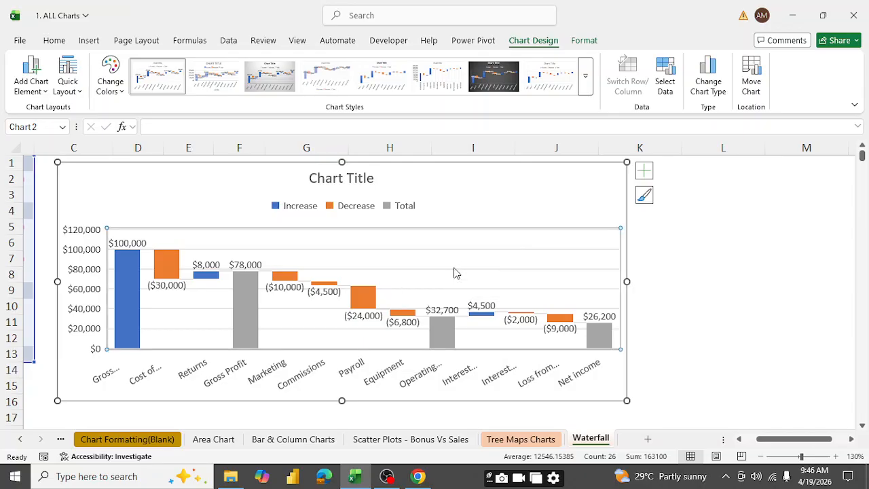
pyautogui.click(456, 272)
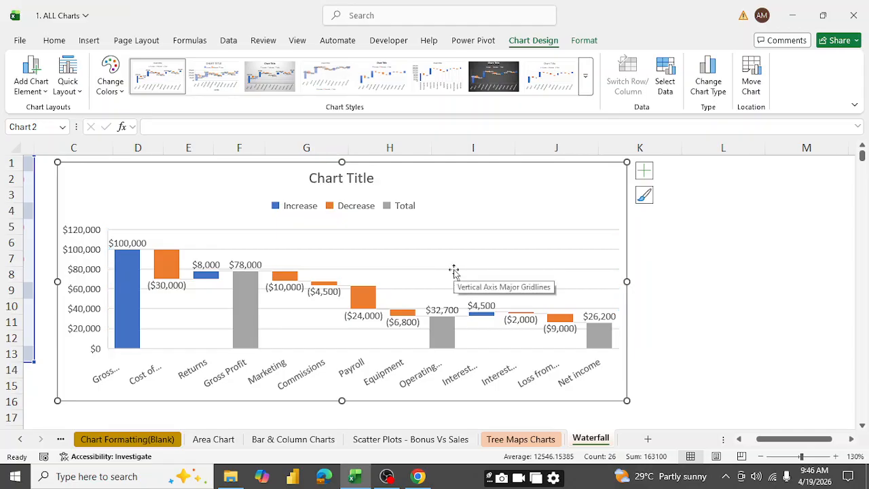
pyautogui.press('Delete')
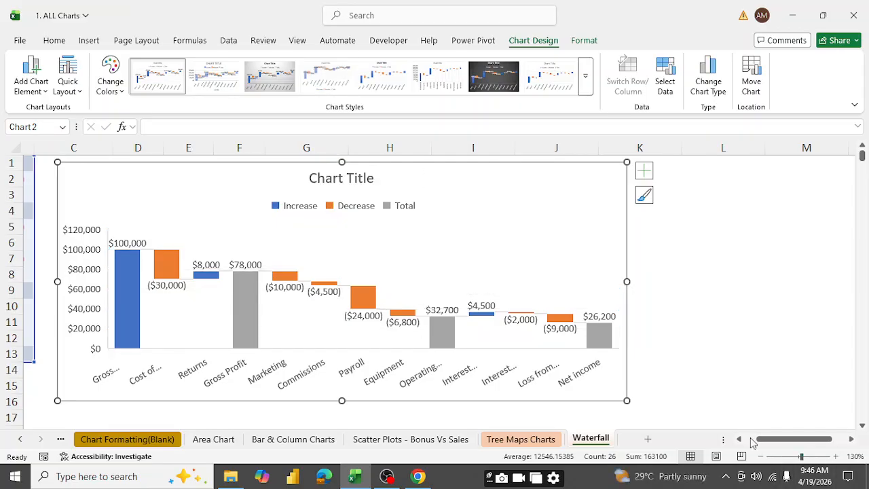
# Examine the waterfall chart's columns from Payroll through Net income alongside the income statement table.
pyautogui.moveTo(806, 441); pyautogui.dragTo(768, 441)
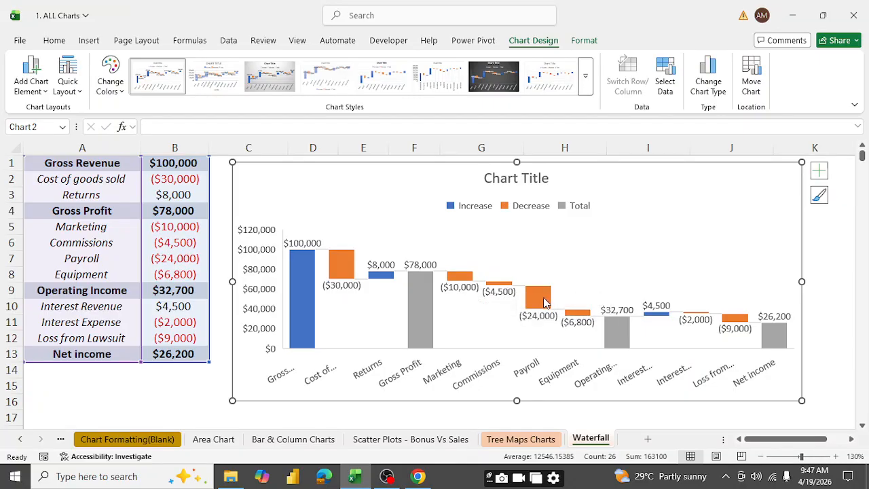
pyautogui.moveTo(545, 302)
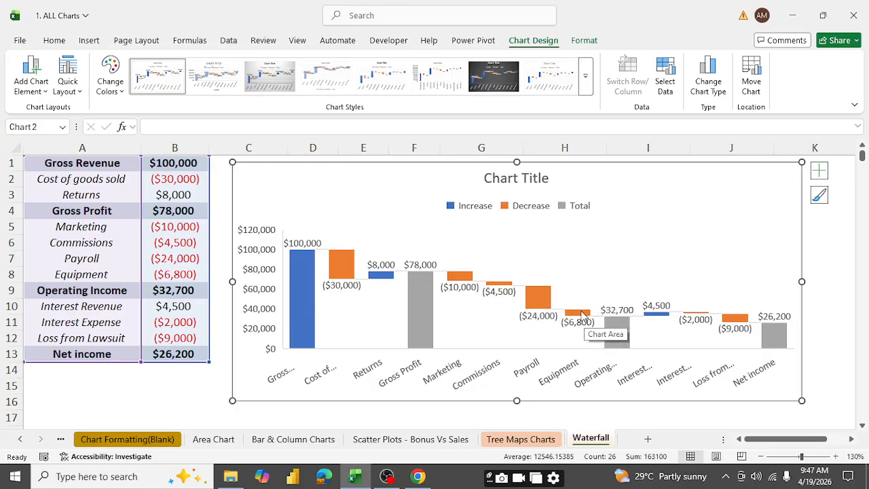
pyautogui.moveTo(581, 316)
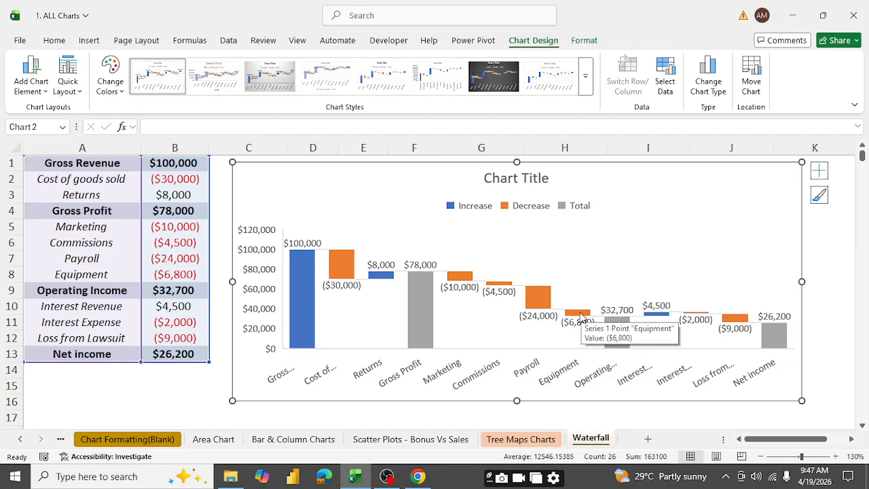
pyautogui.moveTo(611, 332)
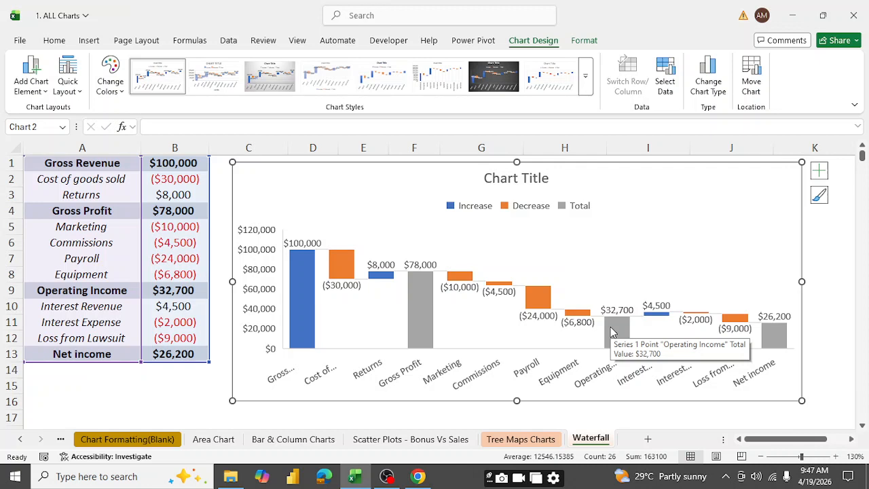
pyautogui.moveTo(660, 318)
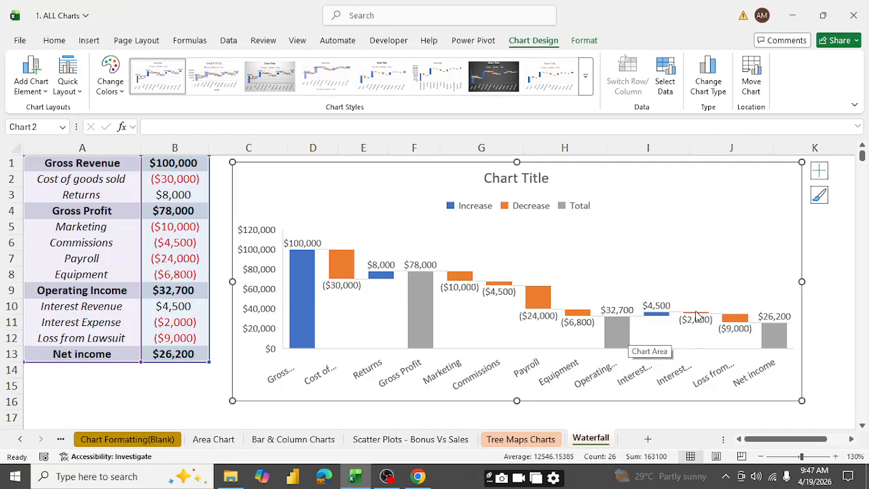
pyautogui.moveTo(695, 318)
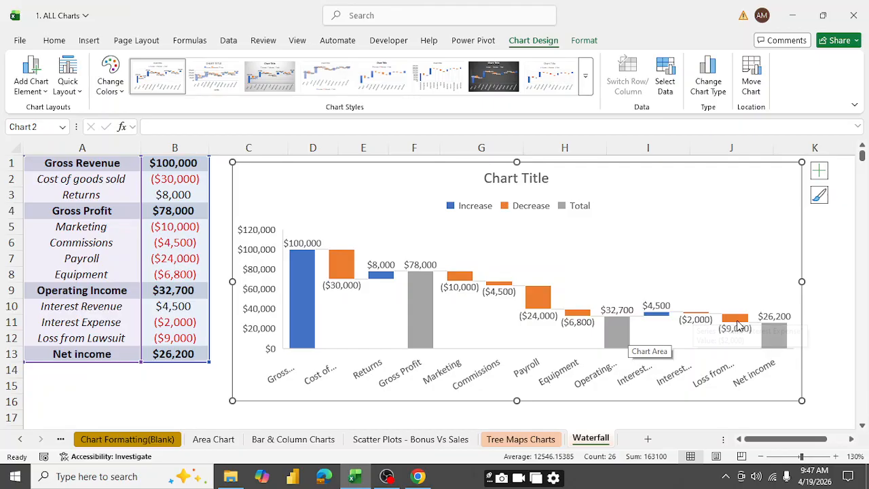
pyautogui.moveTo(739, 326)
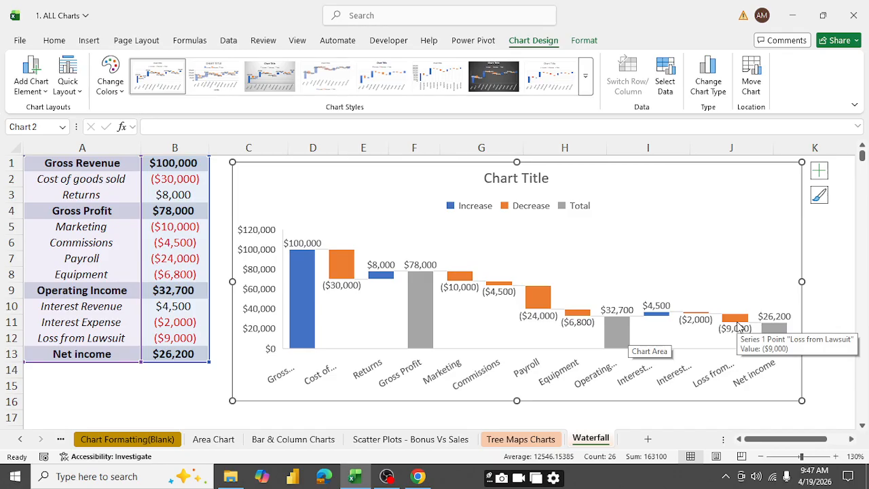
pyautogui.moveTo(770, 335)
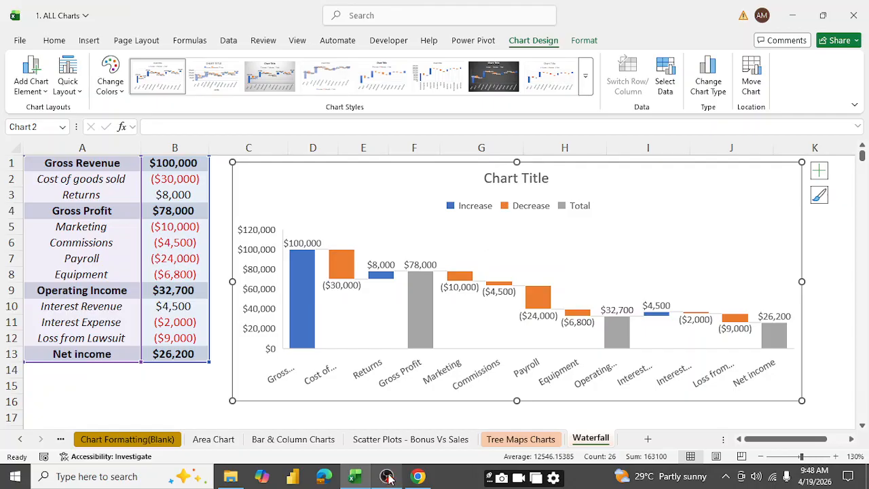
pyautogui.moveTo(372, 476)
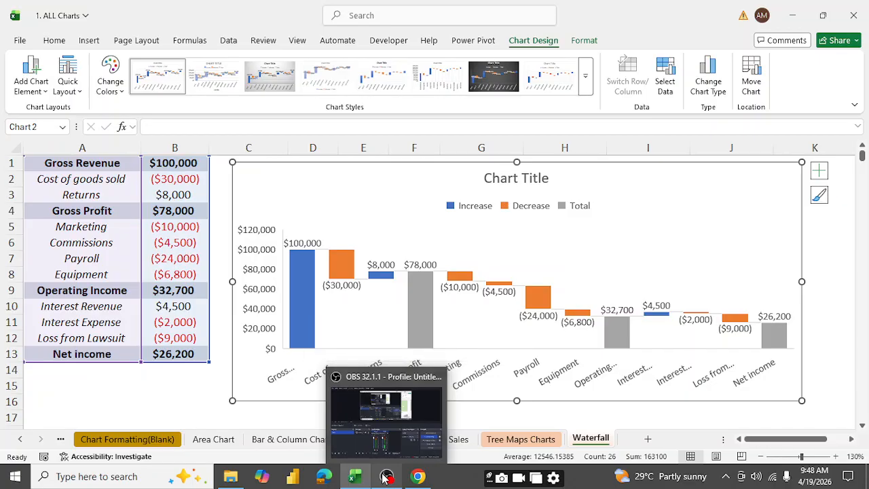
pyautogui.click(385, 477)
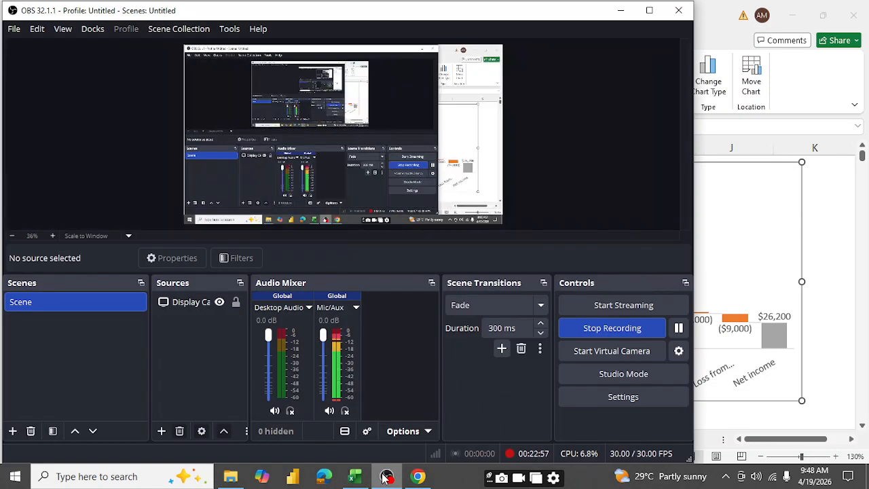